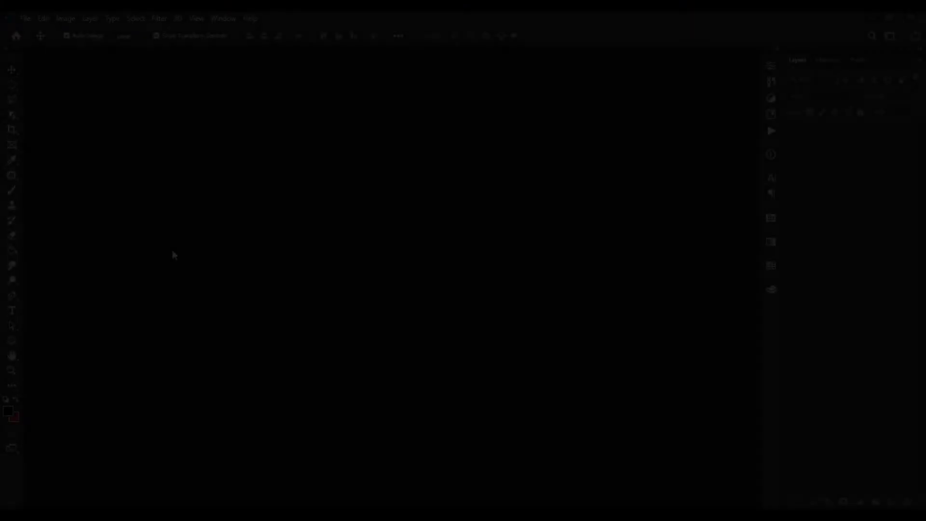
# Start a new document named 'Software Engineer Business Card Design'.
pyautogui.click(25, 18)
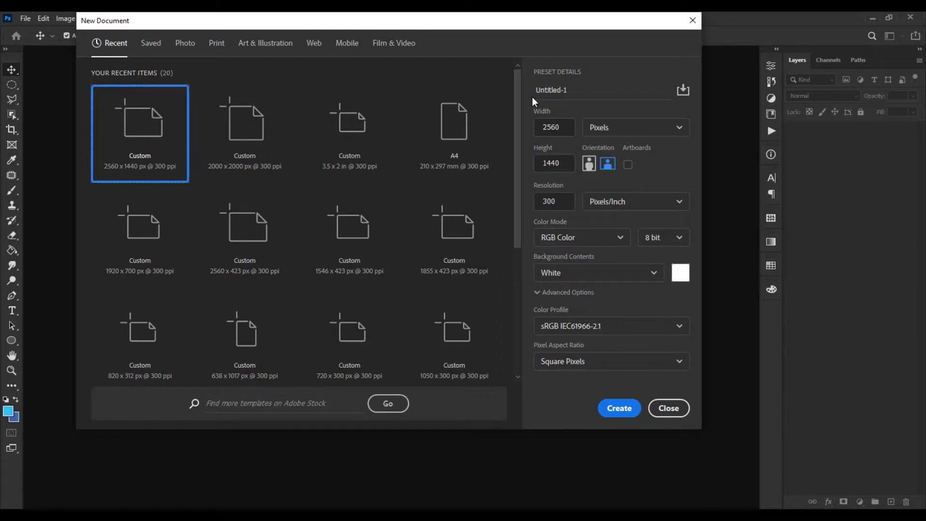
pyautogui.click(547, 95)
pyautogui.hotkey('ctrl', 'a')
pyautogui.write('32bdee')
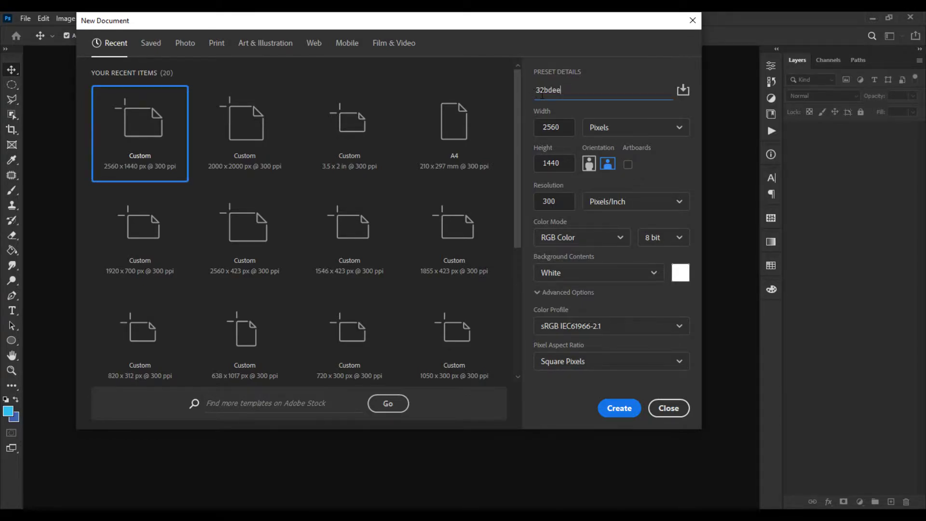
pyautogui.doubleClick(560, 92)
pyautogui.write('S')
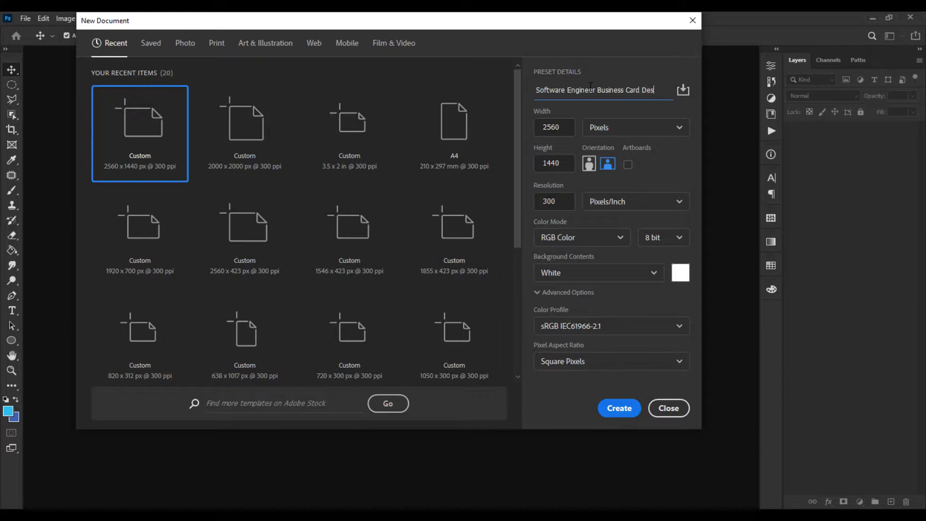
# Make it 3.5 × 2 inches in CMYK colour and create the document.
pyautogui.click(593, 134)
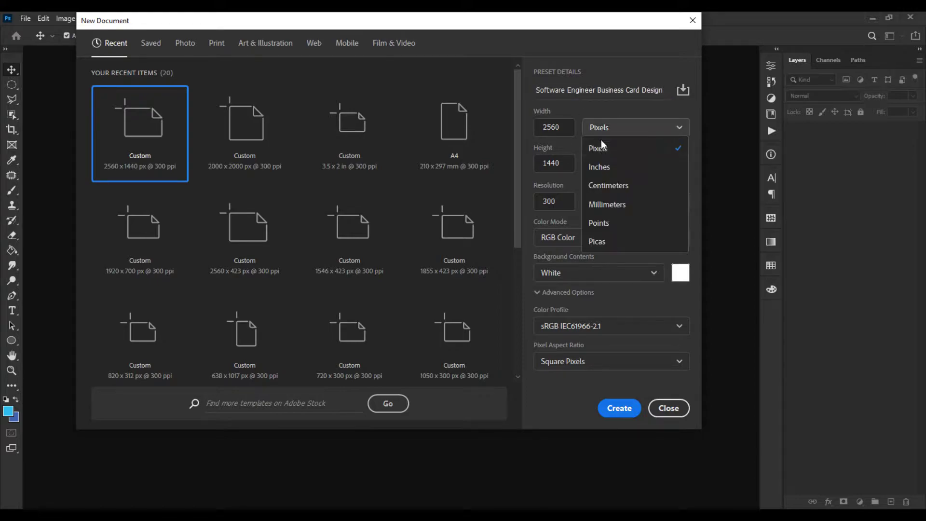
pyautogui.click(603, 161)
pyautogui.write('3')
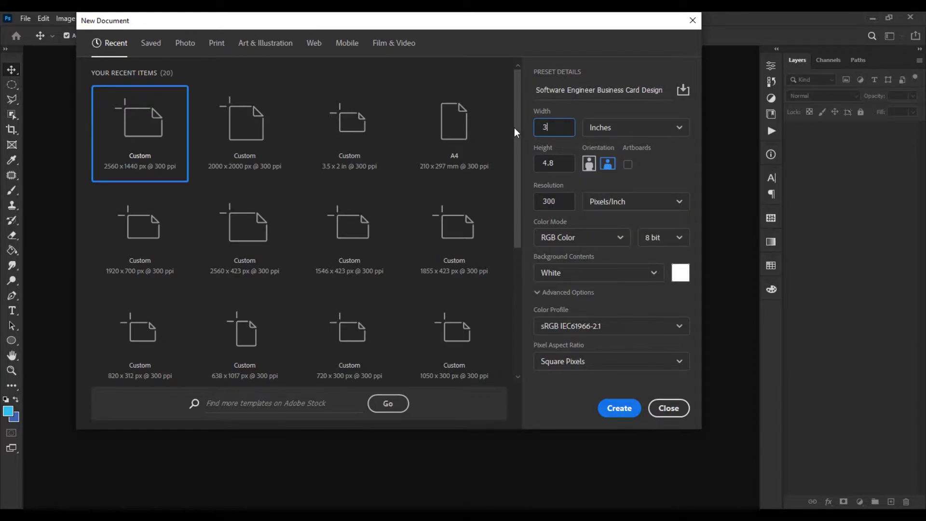
pyautogui.write(',5')
pyautogui.press('Tab')
pyautogui.write('2')
pyautogui.press('Tab')
pyautogui.click(559, 237)
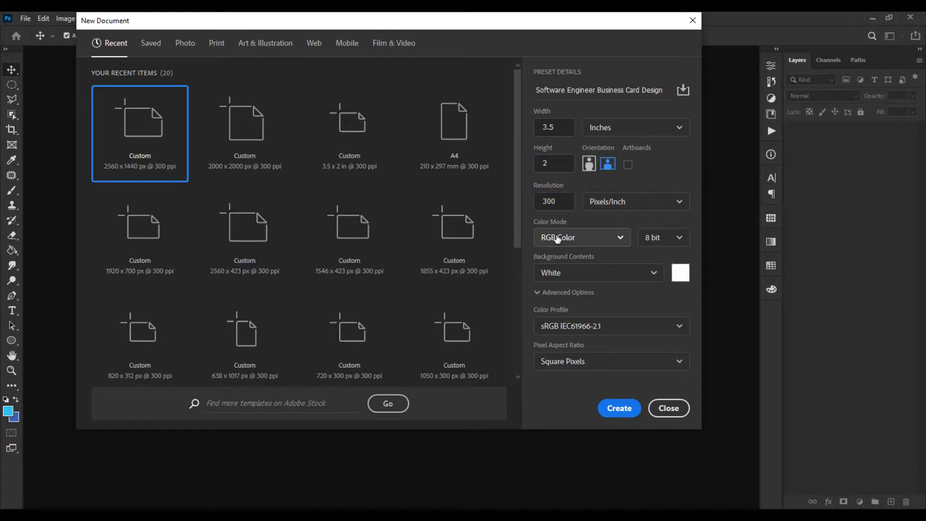
pyautogui.click(560, 314)
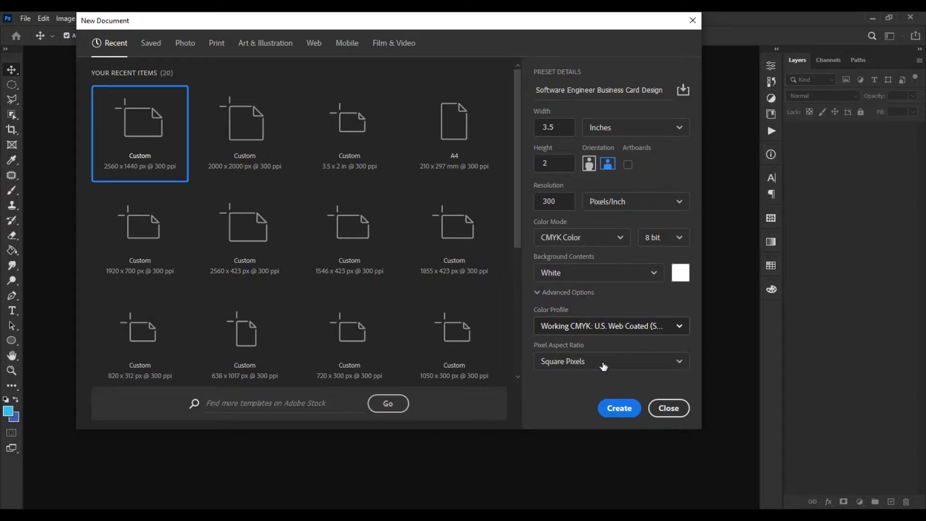
pyautogui.click(616, 409)
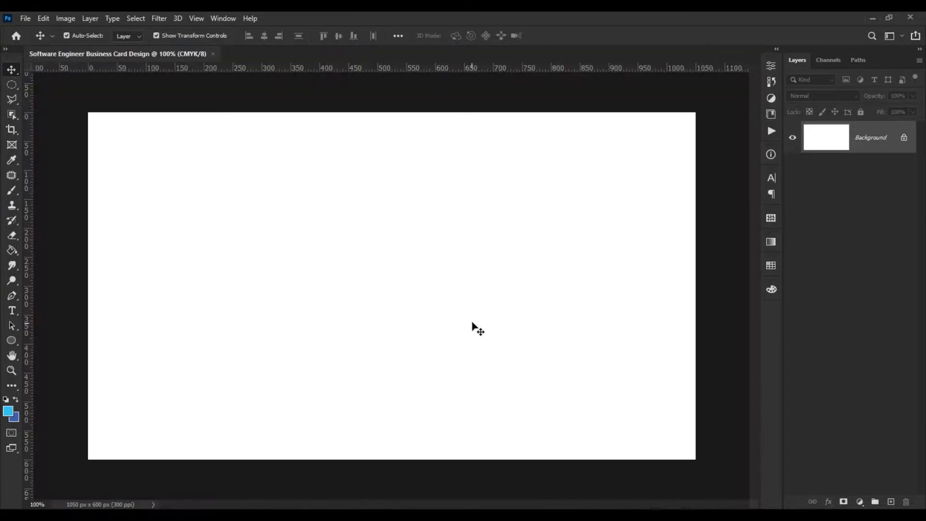
# Add a Gradient fill layer using the first blue Basics preset.
pyautogui.click(866, 504)
pyautogui.click(852, 311)
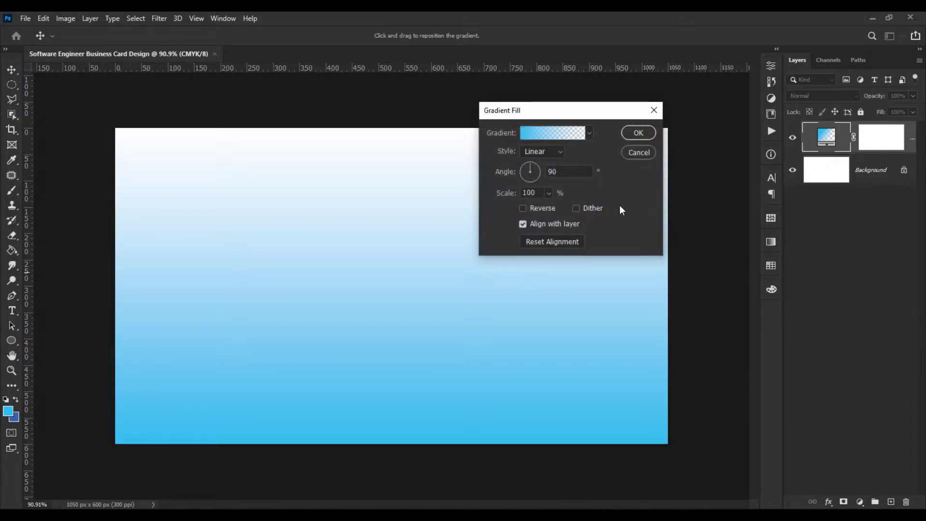
pyautogui.click(590, 133)
pyautogui.click(493, 156)
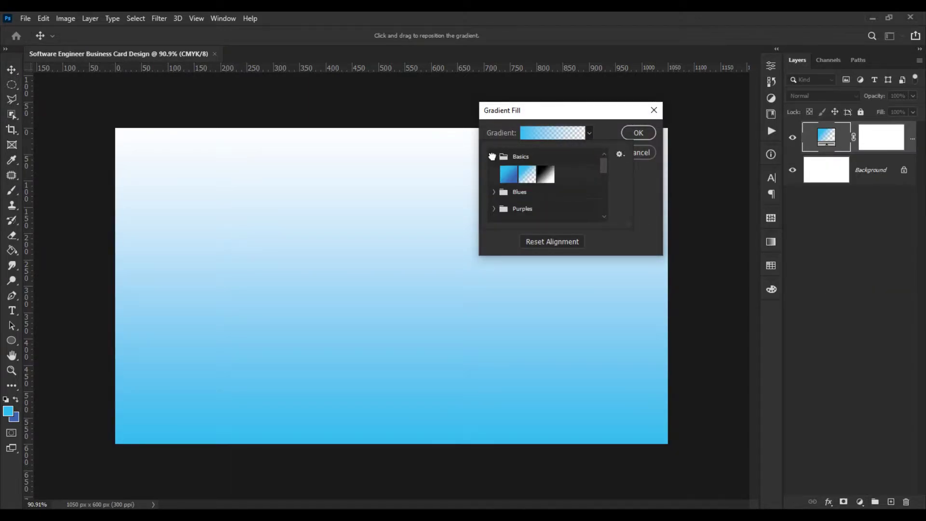
pyautogui.click(507, 175)
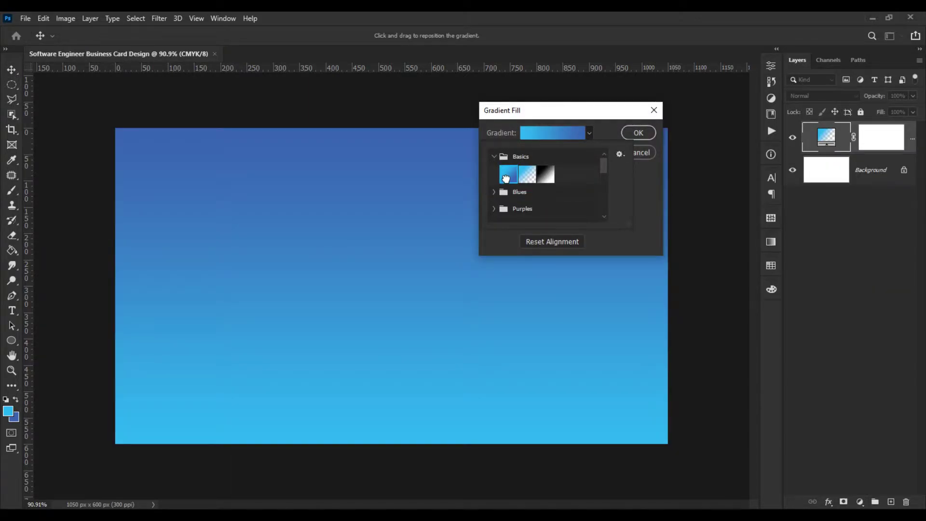
# Set the gradient stops to light blue #36bdee and dark blue #3c63ae.
pyautogui.click(547, 137)
pyautogui.doubleClick(585, 261)
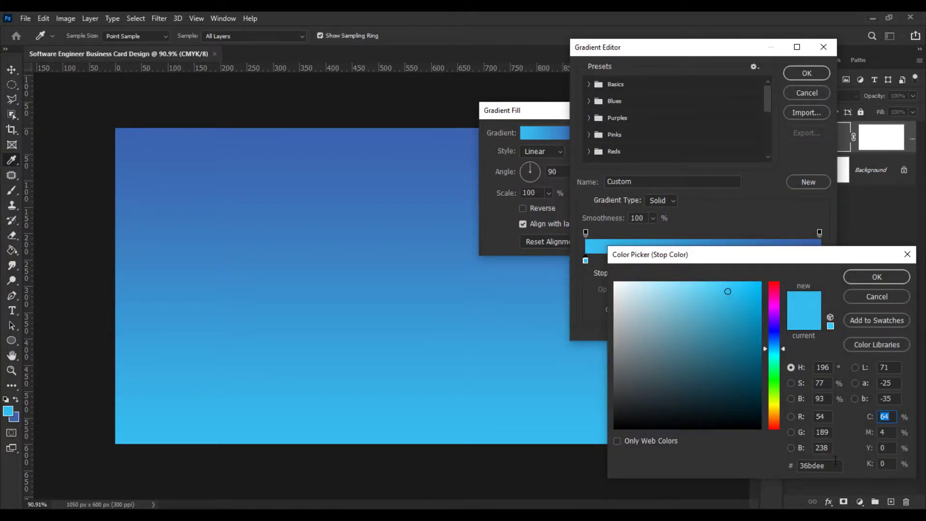
pyautogui.click(823, 465)
pyautogui.click(872, 281)
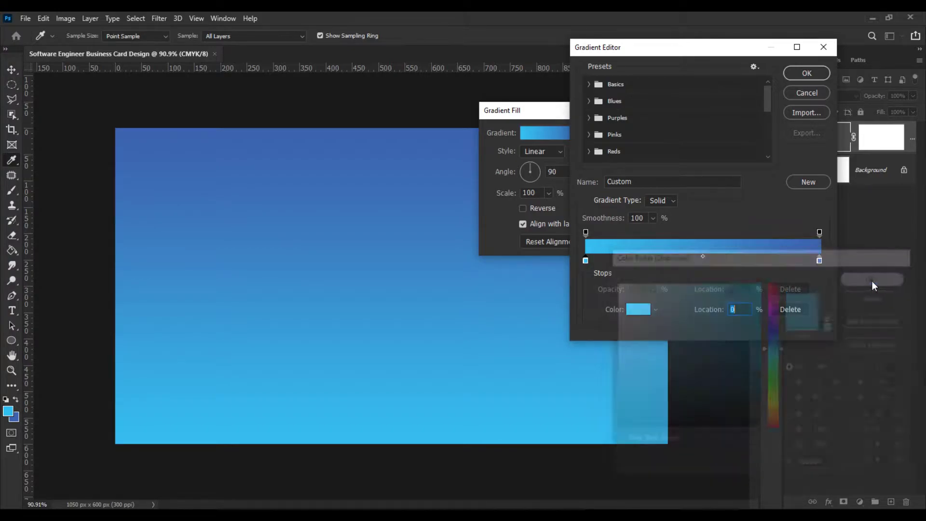
pyautogui.doubleClick(820, 261)
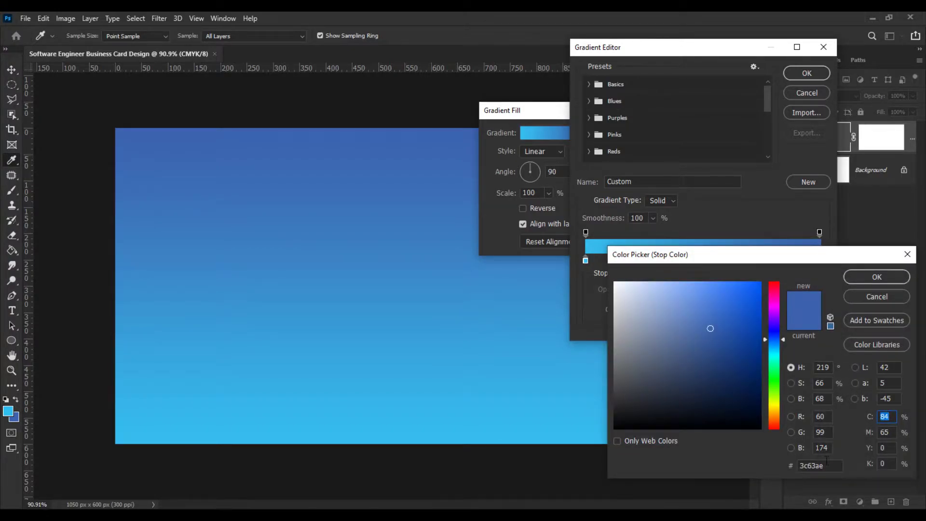
pyautogui.click(826, 464)
pyautogui.click(871, 277)
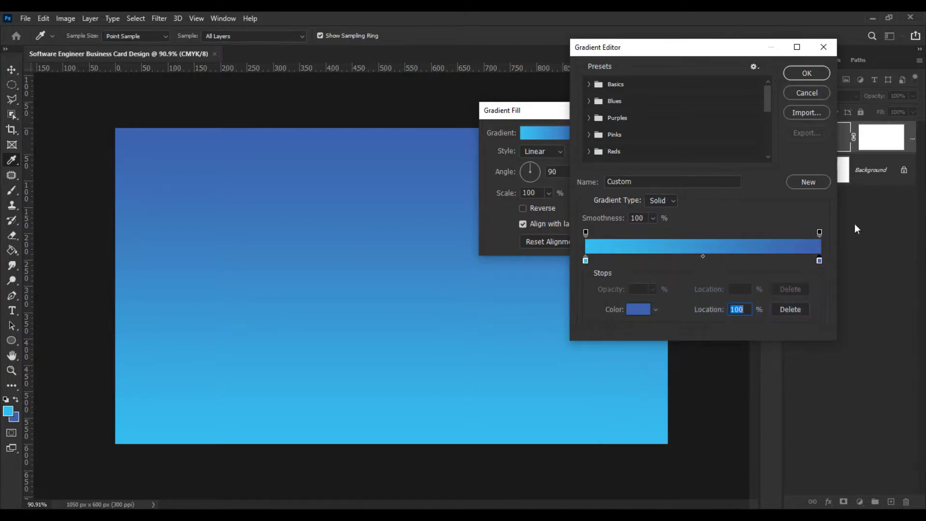
pyautogui.click(807, 74)
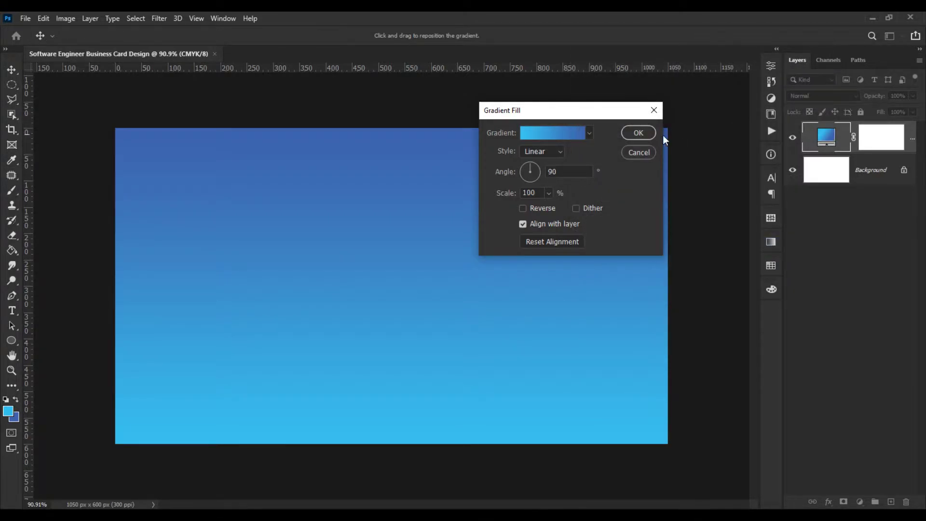
# Reverse the gradient, tilt it to a 135° diagonal, and apply the fill.
pyautogui.doubleClick(553, 172)
pyautogui.write('180')
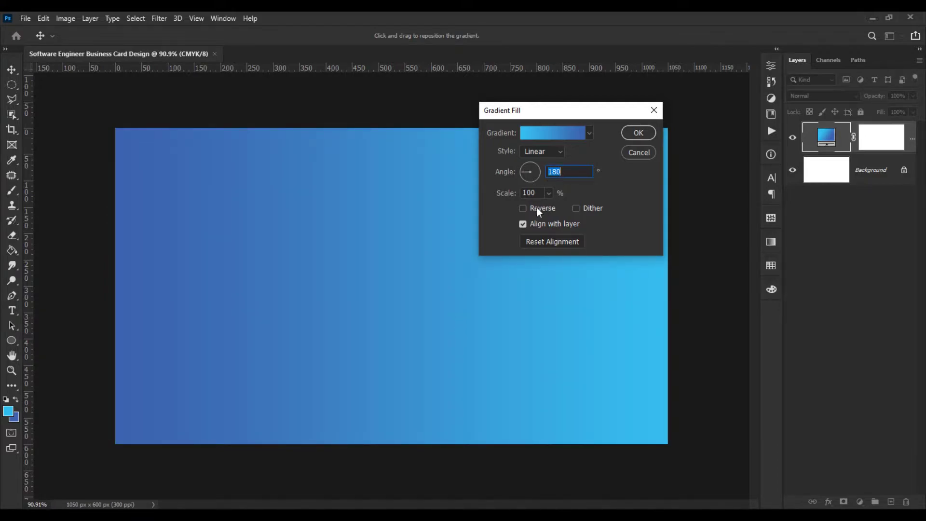
pyautogui.click(537, 208)
pyautogui.moveTo(537, 167); pyautogui.dragTo(526, 169)
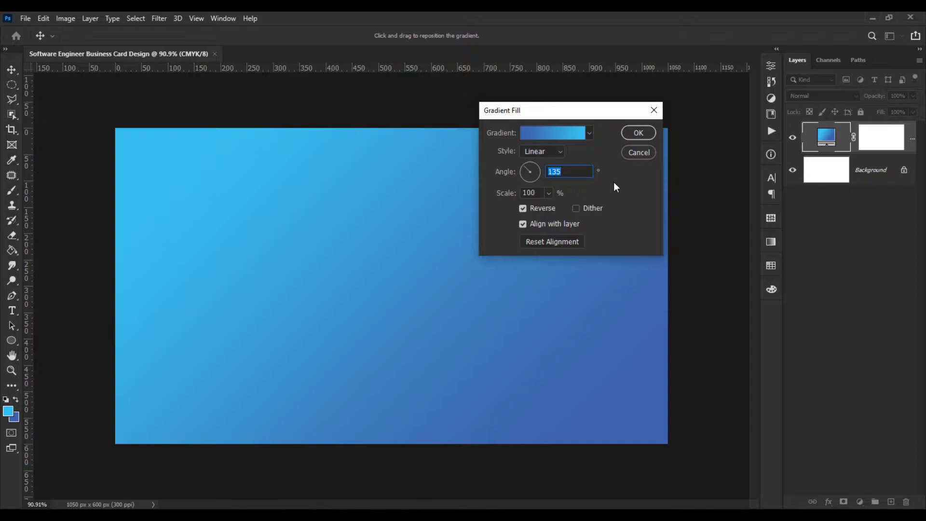
pyautogui.click(644, 137)
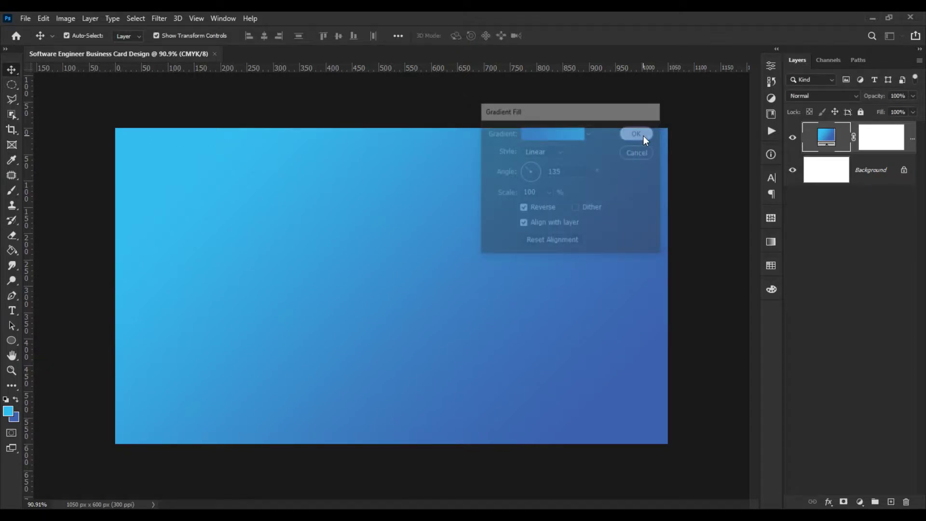
# Place the office photo as an embedded layer stretched over the whole card.
pyautogui.click(696, 145)
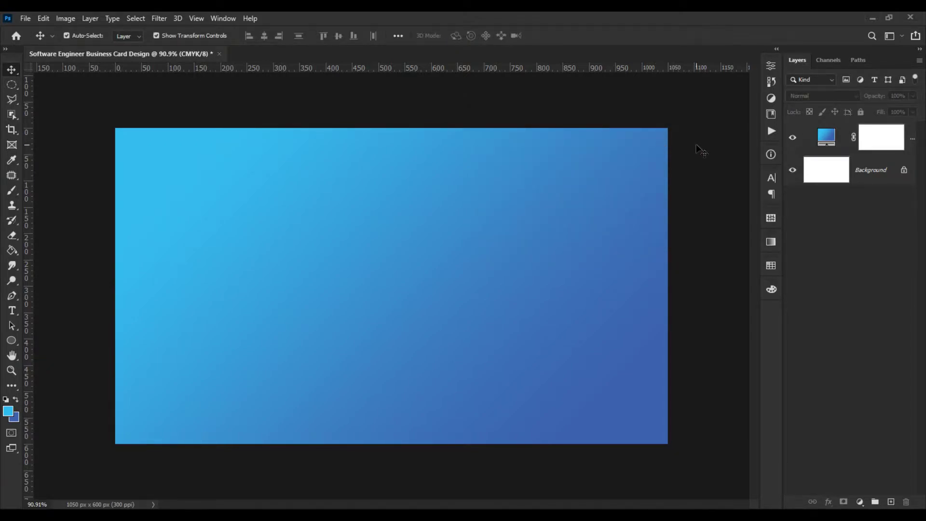
pyautogui.click(26, 19)
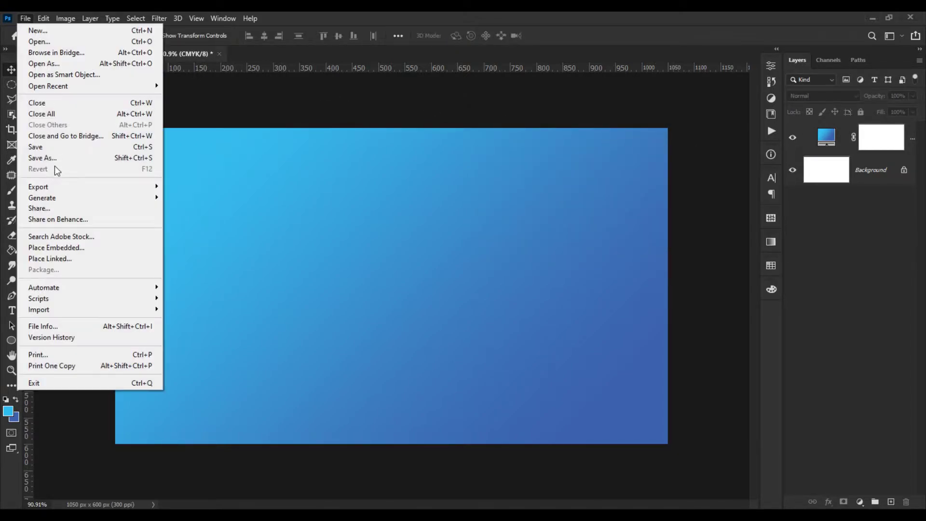
pyautogui.click(54, 248)
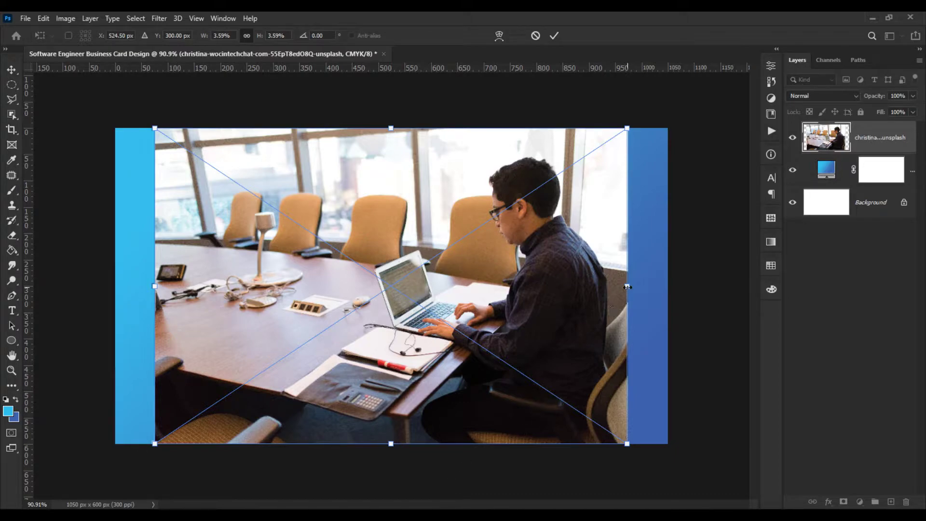
pyautogui.moveTo(627, 287); pyautogui.dragTo(667, 287)
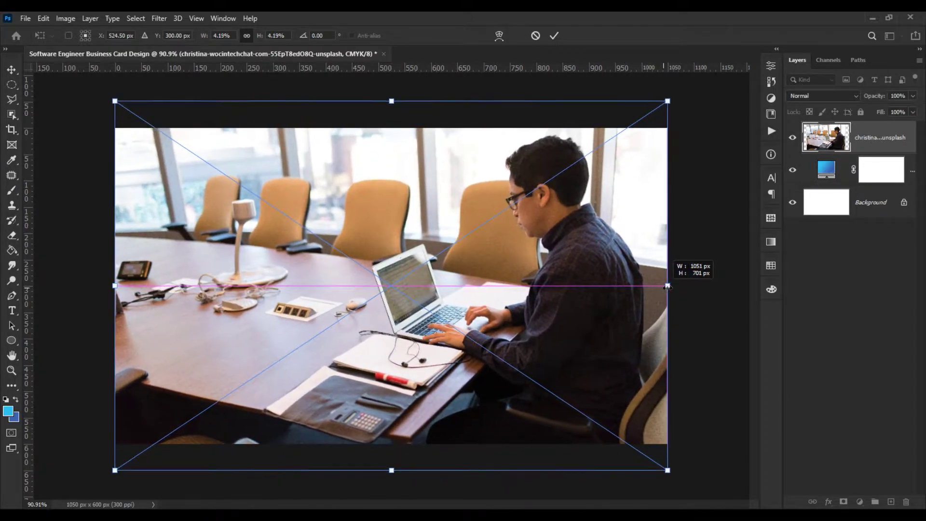
pyautogui.press('Return')
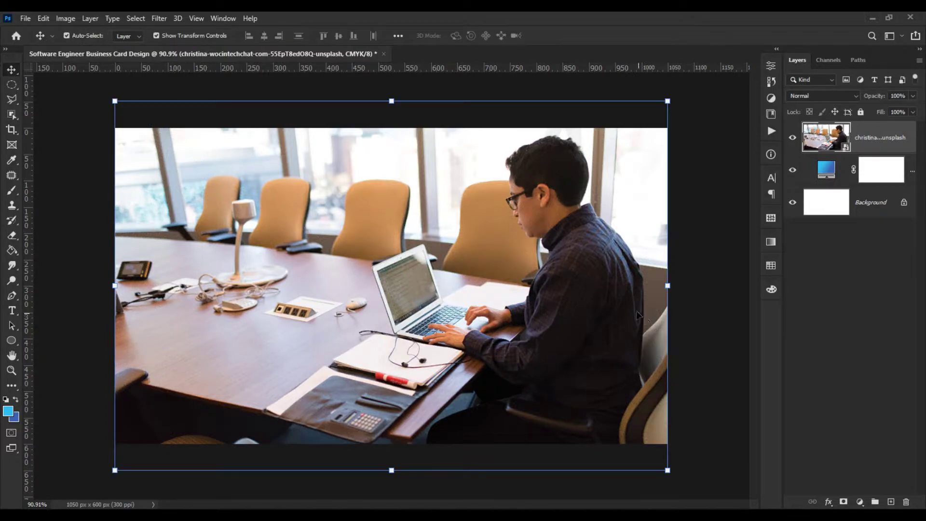
# Blend the photo in Soft Light mode at low opacity and view at 100%.
pyautogui.click(822, 95)
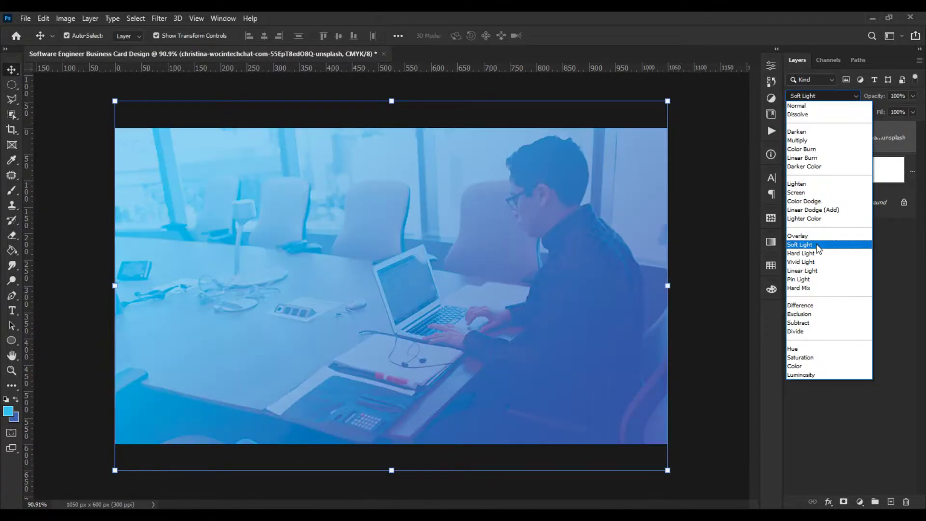
pyautogui.click(810, 245)
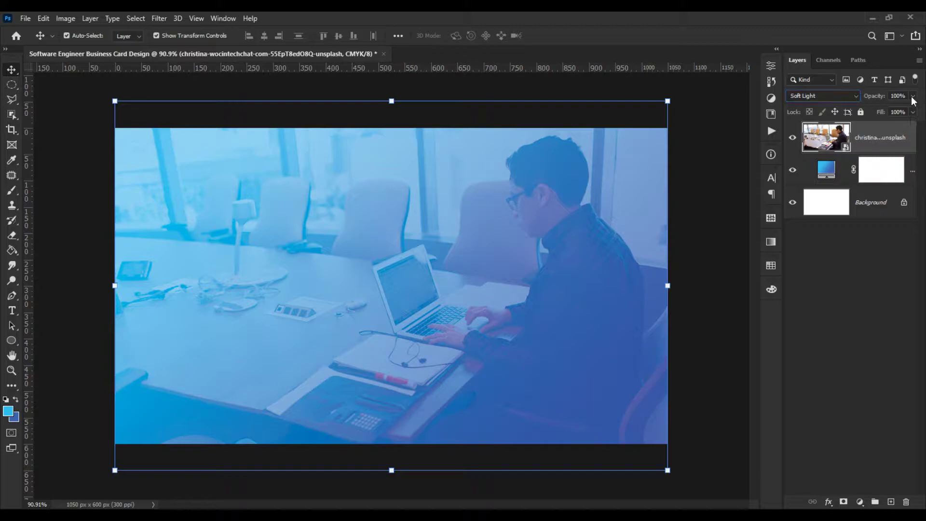
pyautogui.moveTo(864, 110); pyautogui.dragTo(864, 110)
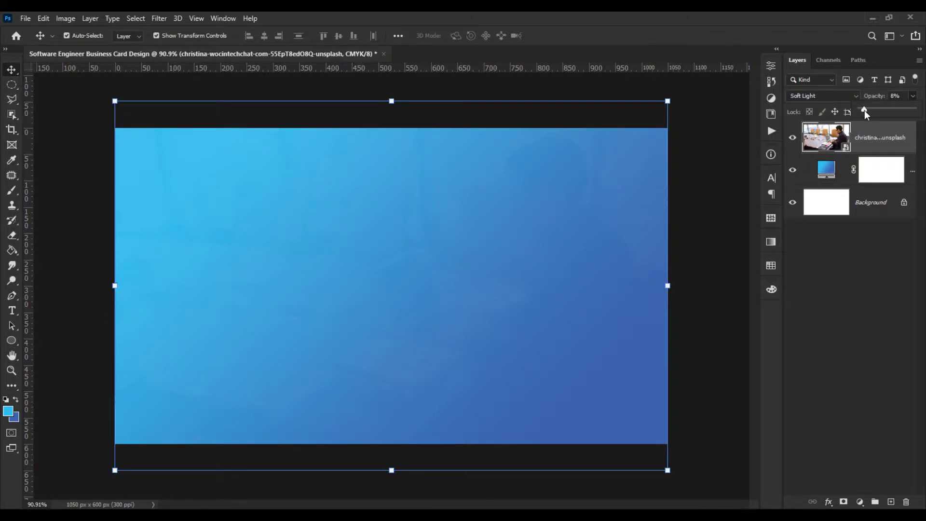
pyautogui.moveTo(873, 111); pyautogui.dragTo(873, 111)
pyautogui.click(864, 271)
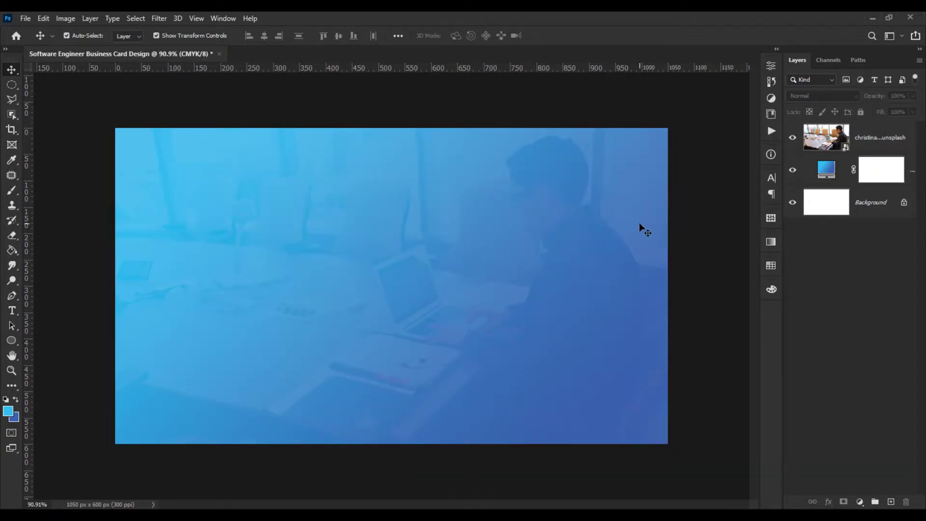
pyautogui.hotkey('ctrl', '1')
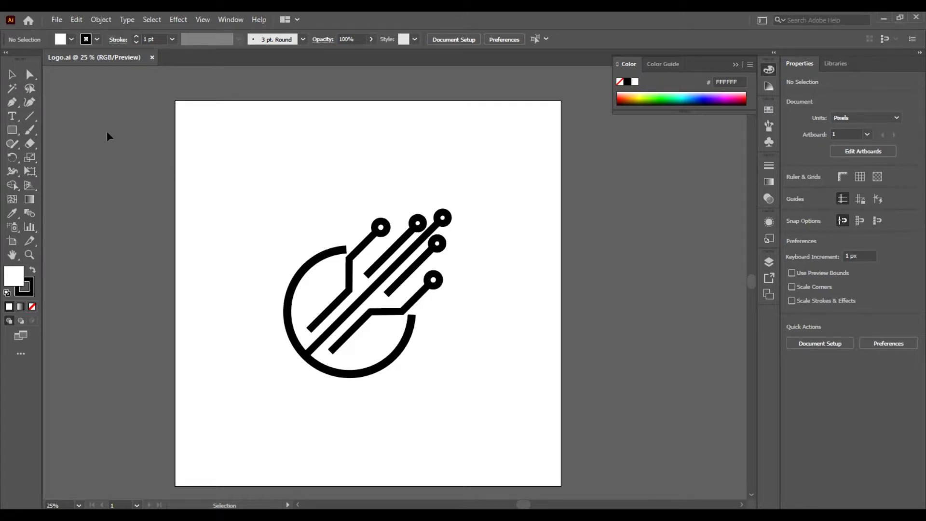
# Marquee-select the whole circuit logo group in Logo.ai and copy it.
pyautogui.click(12, 74)
pyautogui.moveTo(256, 162)
pyautogui.mouseDown()
pyautogui.moveTo(400, 371)
pyautogui.moveTo(415, 387)
pyautogui.moveTo(469, 389)
pyautogui.mouseUp()
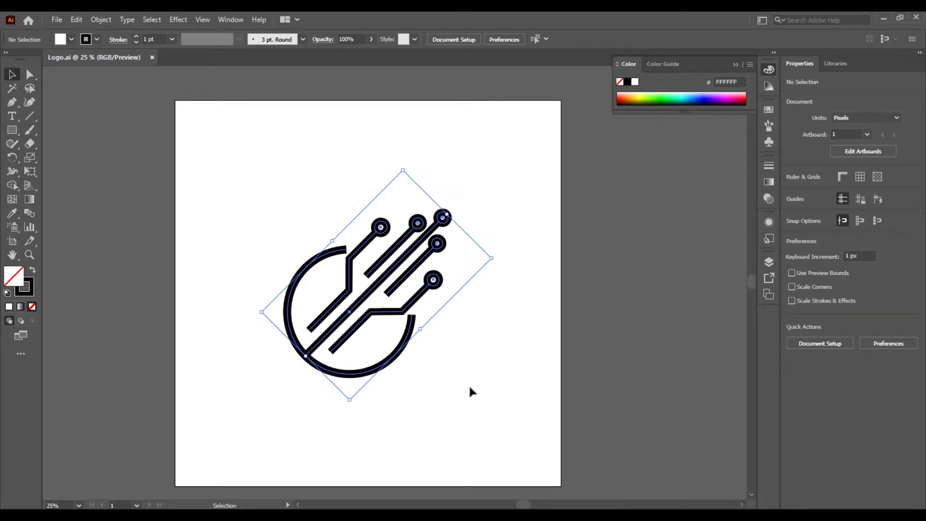
pyautogui.click(77, 19)
pyautogui.click(95, 74)
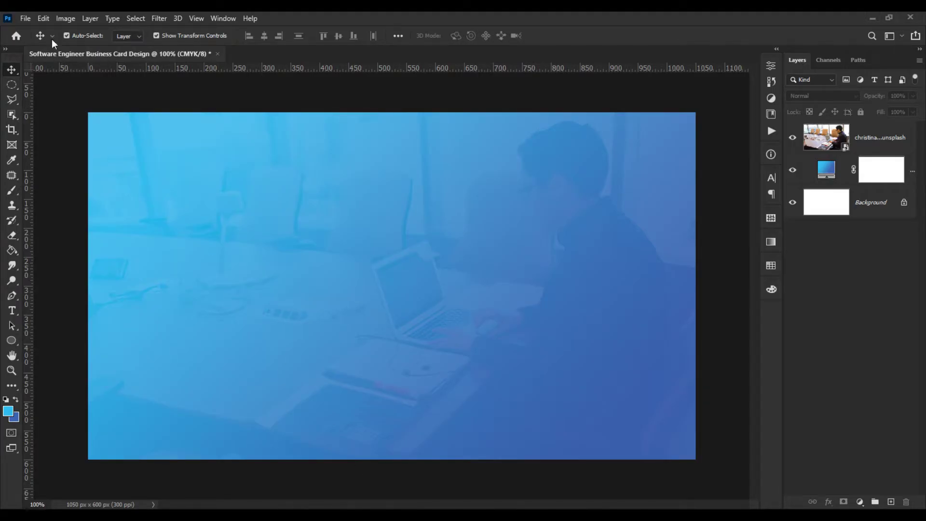
# Paste the logo as a smart object and scale it down to about 9%.
pyautogui.click(43, 20)
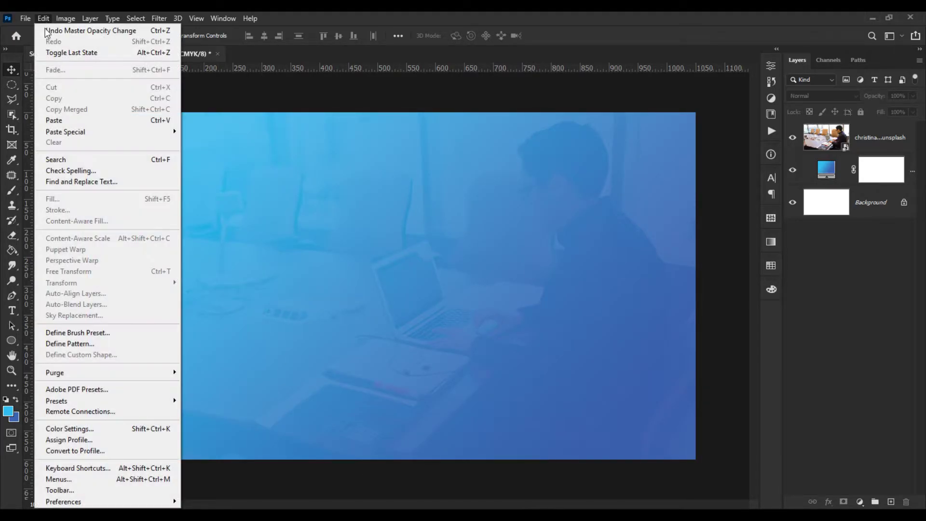
pyautogui.click(62, 121)
pyautogui.click(377, 132)
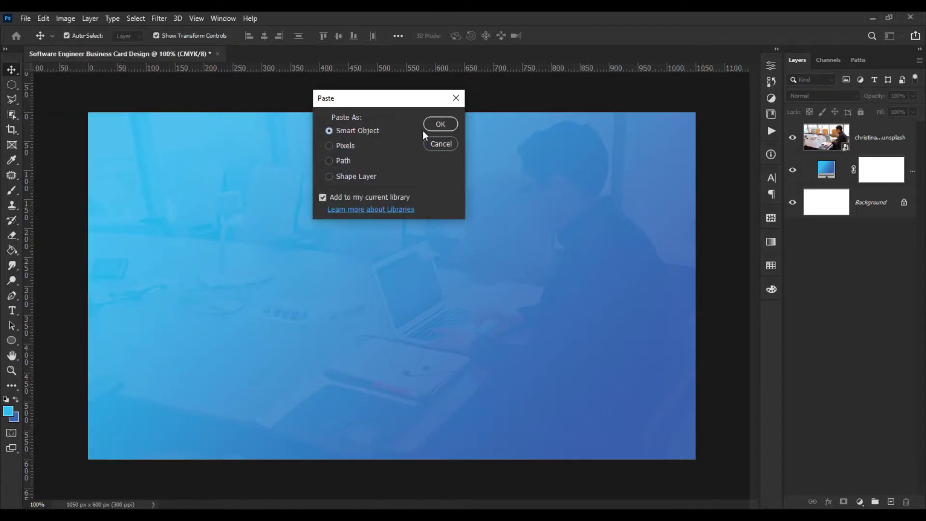
pyautogui.click(439, 126)
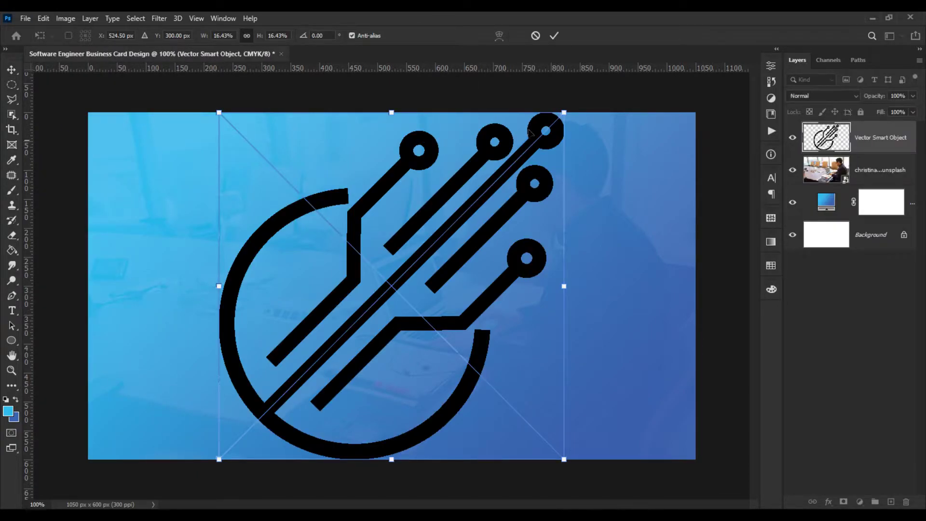
pyautogui.moveTo(568, 113); pyautogui.dragTo(482, 178)
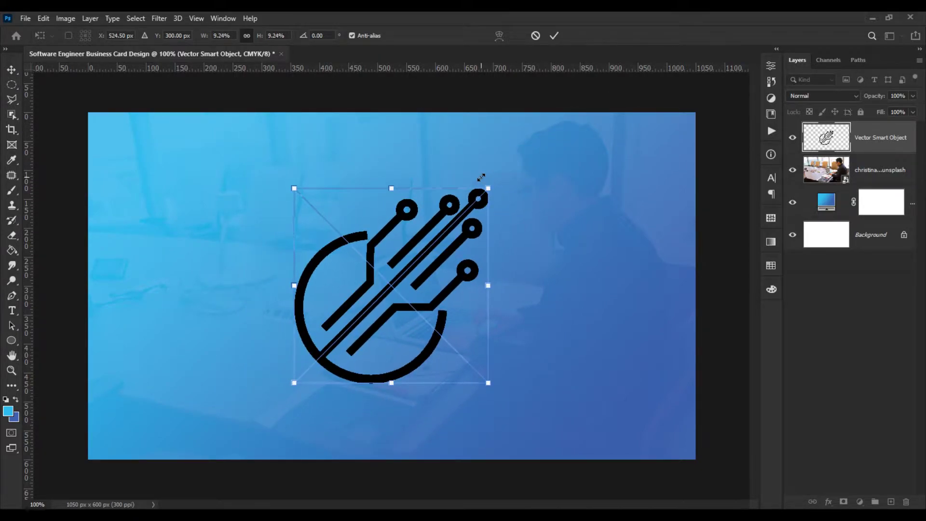
pyautogui.press('Return')
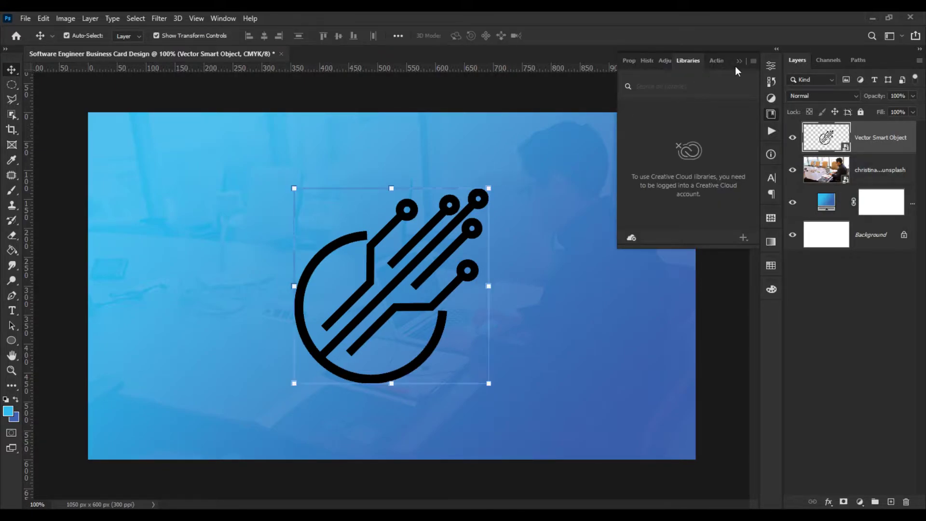
# Give the logo layer a solid white Color Overlay style.
pyautogui.click(740, 61)
pyautogui.rightClick(877, 137)
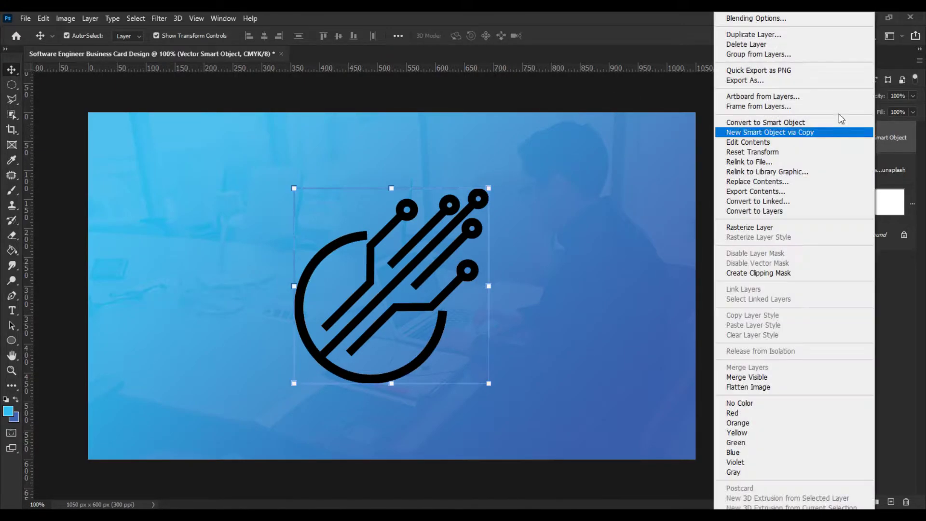
pyautogui.press('Escape')
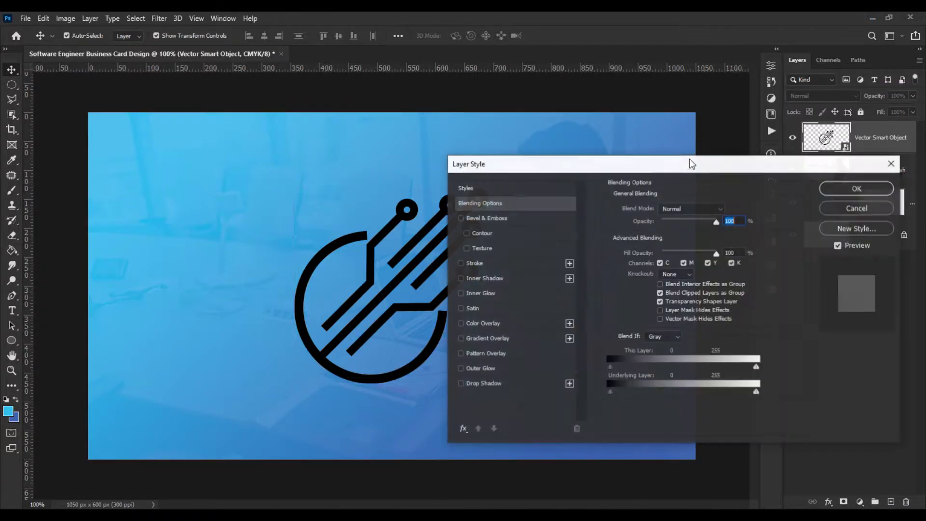
pyautogui.click(491, 323)
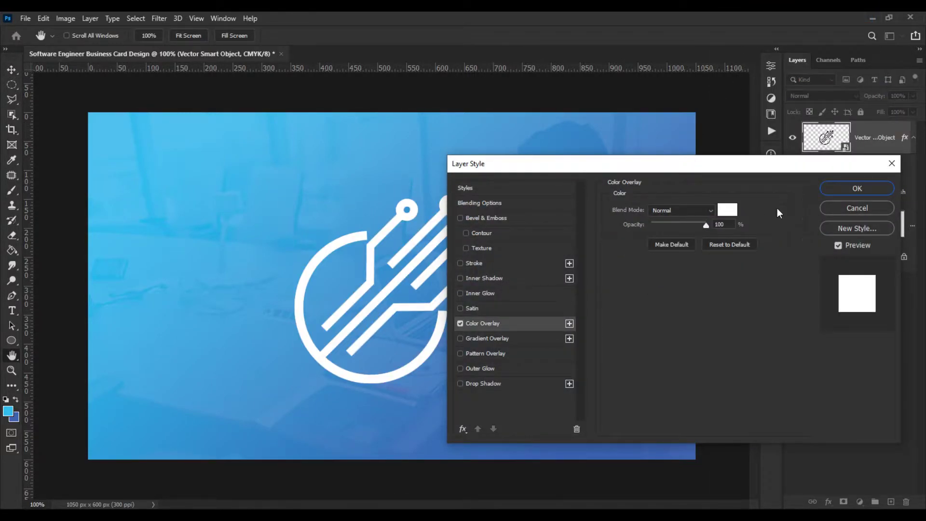
pyautogui.click(857, 188)
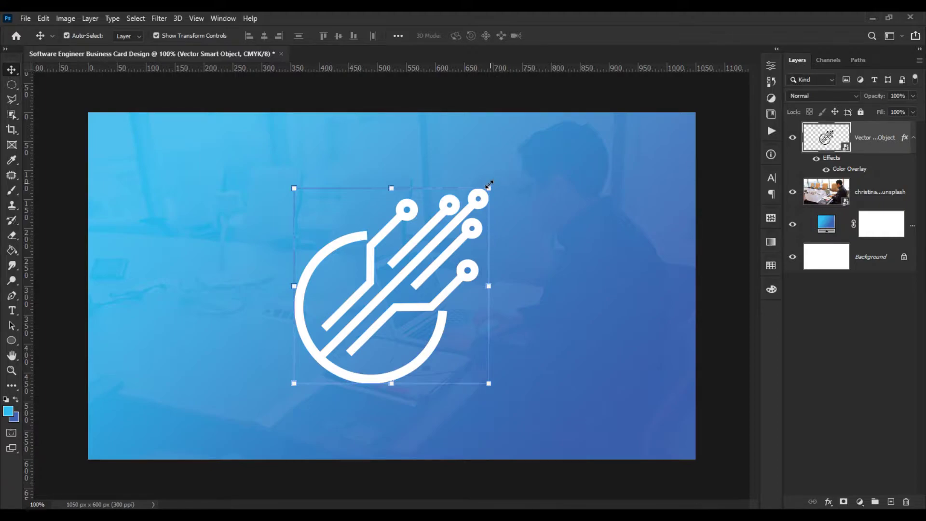
# Shrink the logo further around its centre and start a text line below it.
pyautogui.moveTo(489, 185); pyautogui.dragTo(435, 224)
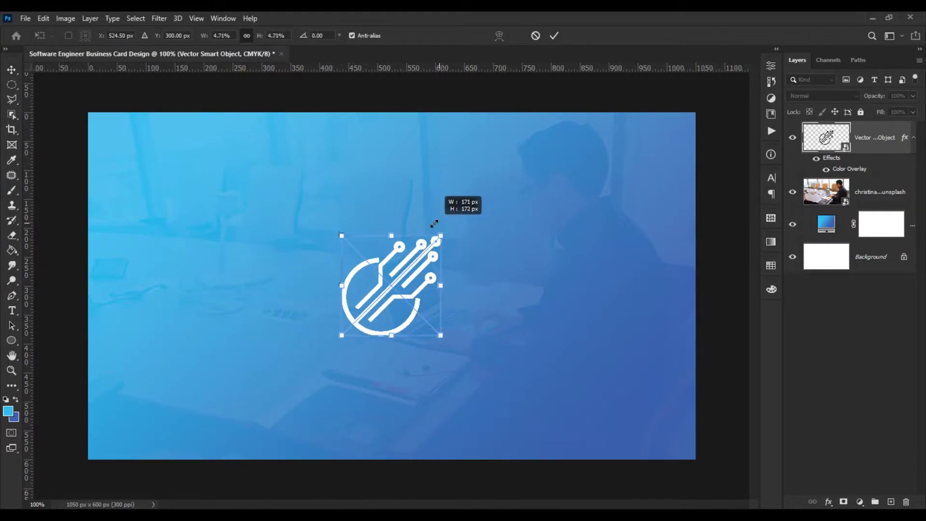
pyautogui.moveTo(435, 224); pyautogui.dragTo(427, 225)
pyautogui.press('Return')
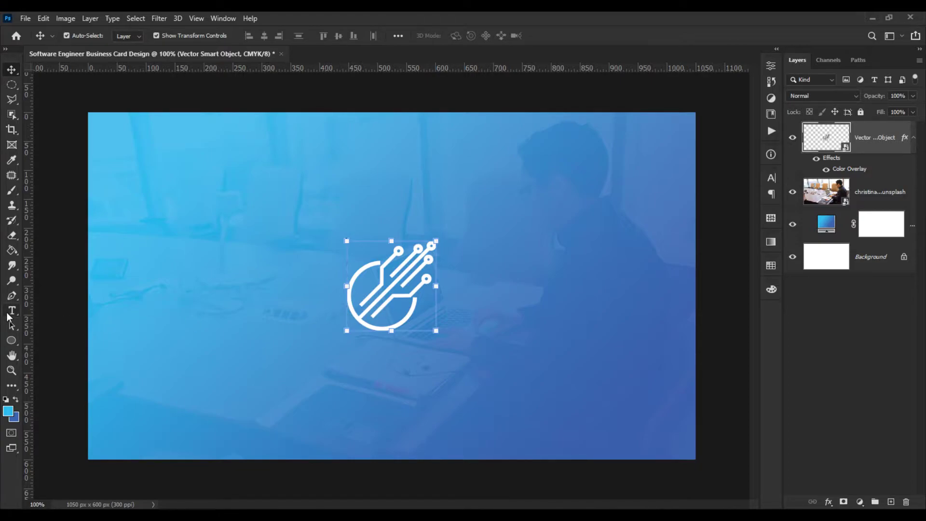
pyautogui.click(10, 311)
pyautogui.click(232, 400)
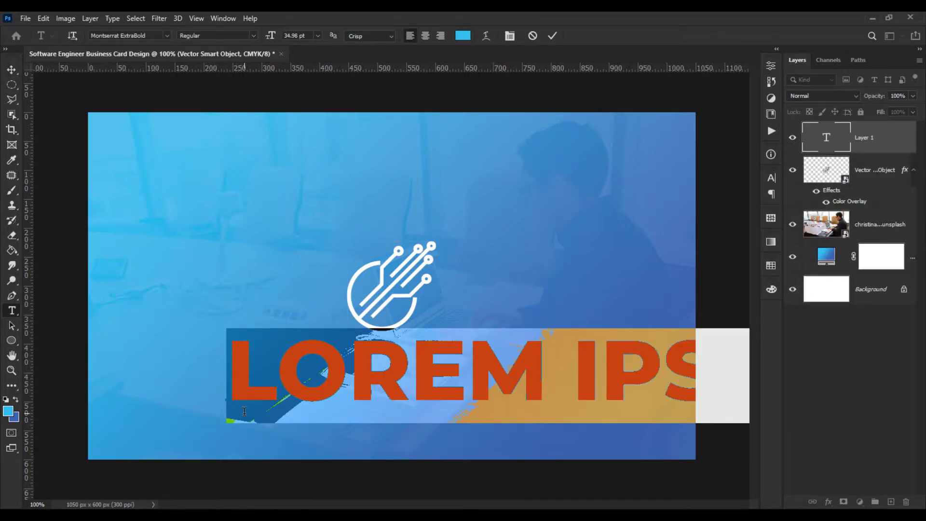
# Type SOFTWARE ENGINEER at 10 pt over the placeholder text and select it.
pyautogui.moveTo(272, 37); pyautogui.dragTo(251, 41)
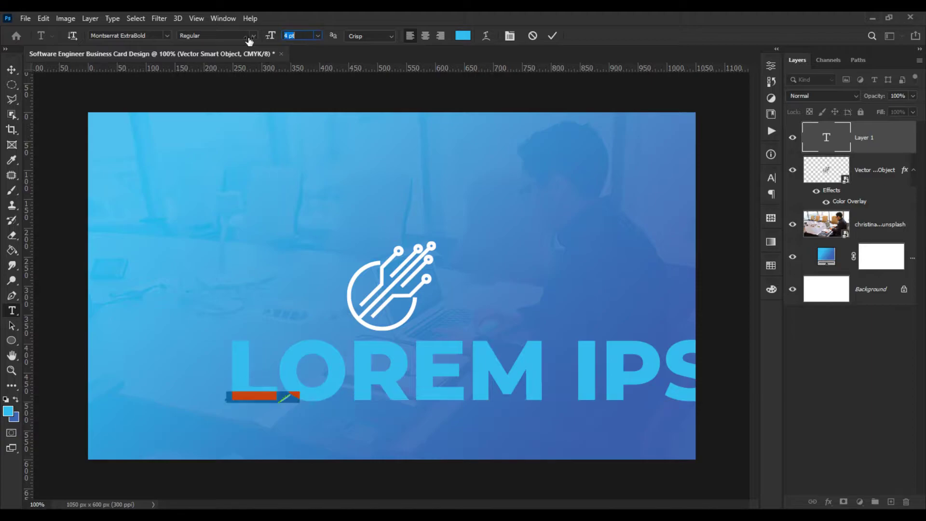
pyautogui.write('S')
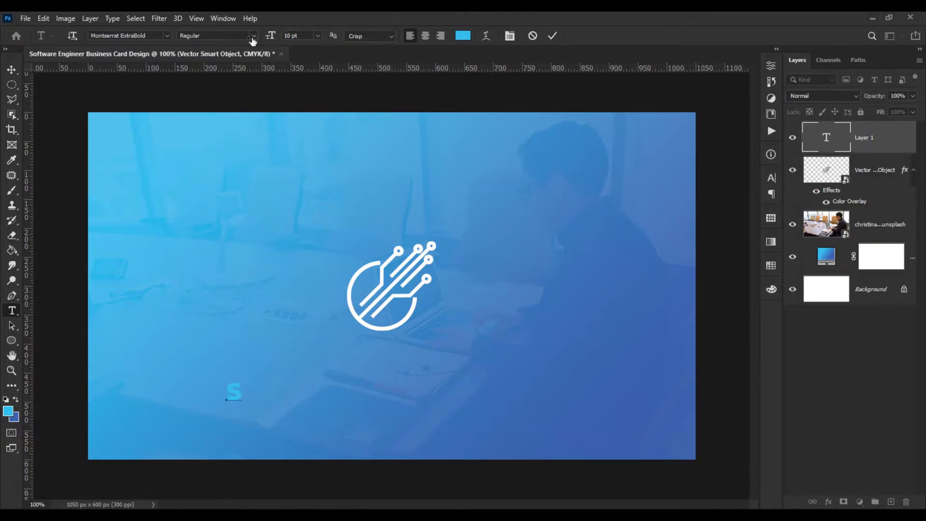
pyautogui.press('BackSpace')
pyautogui.write('SOFTW')
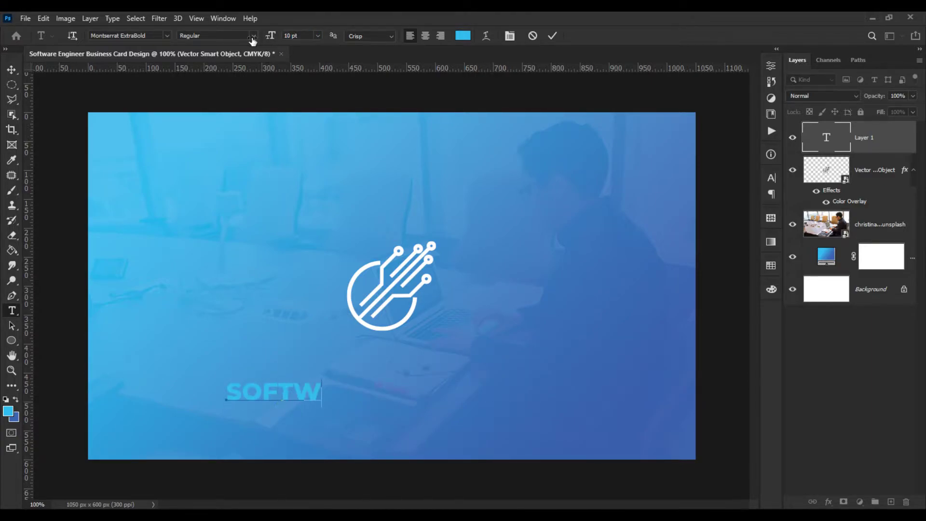
pyautogui.write('ARE E')
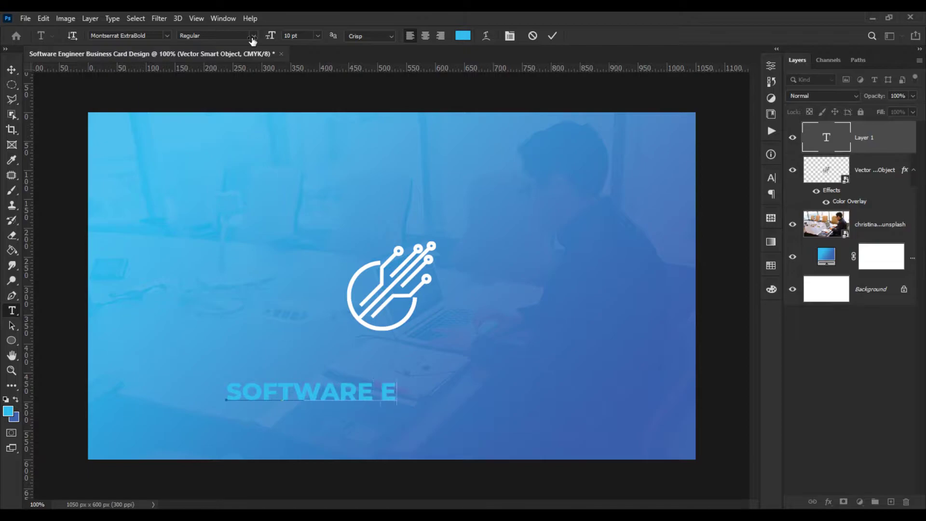
pyautogui.write('NGINEER')
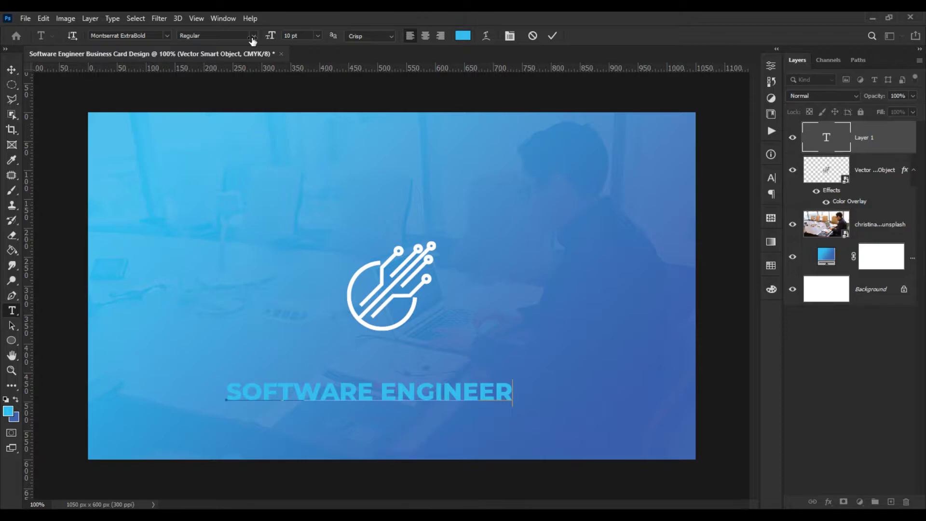
pyautogui.hotkey('ctrl', 'a')
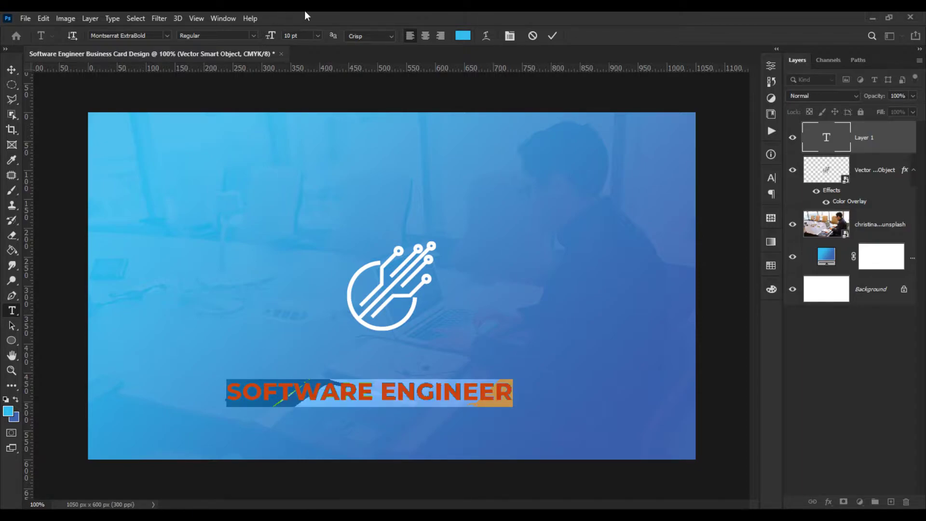
# Make the title text white and reduce its font size.
pyautogui.click(459, 40)
pyautogui.click(615, 283)
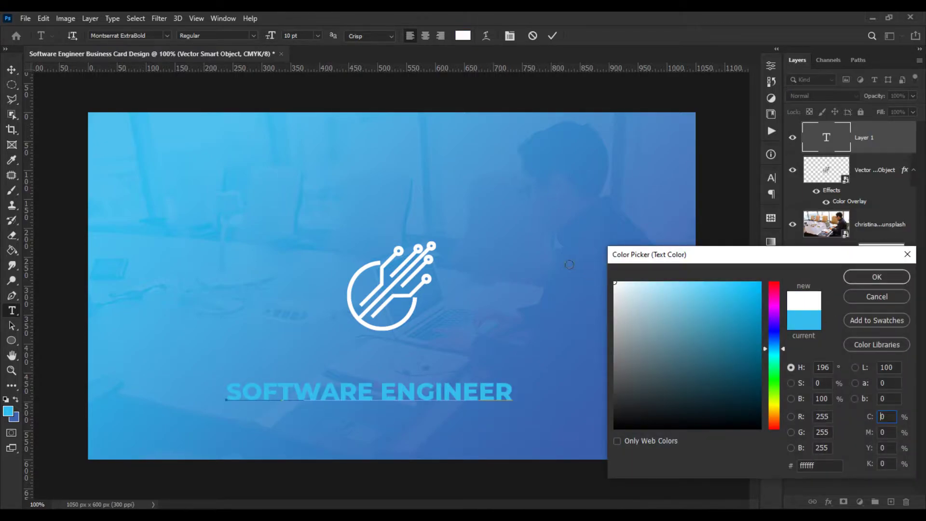
pyautogui.click(877, 277)
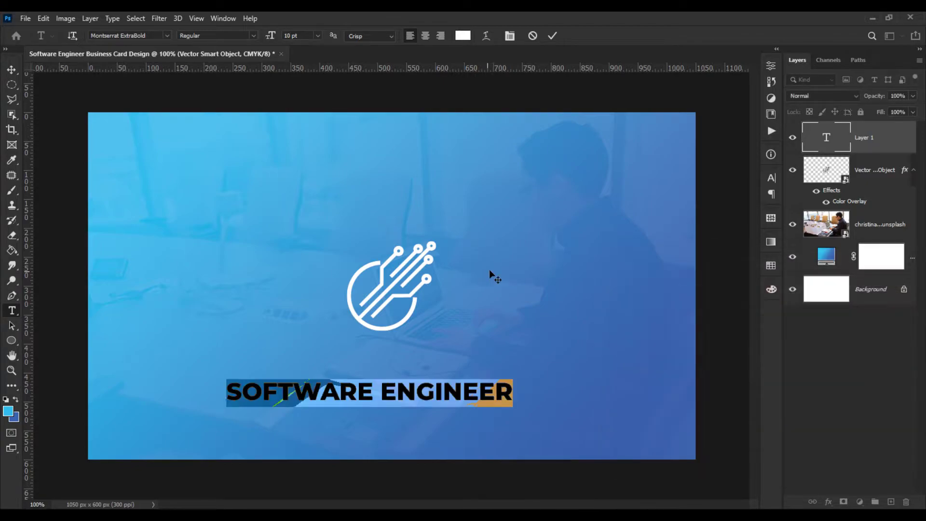
pyautogui.click(270, 38)
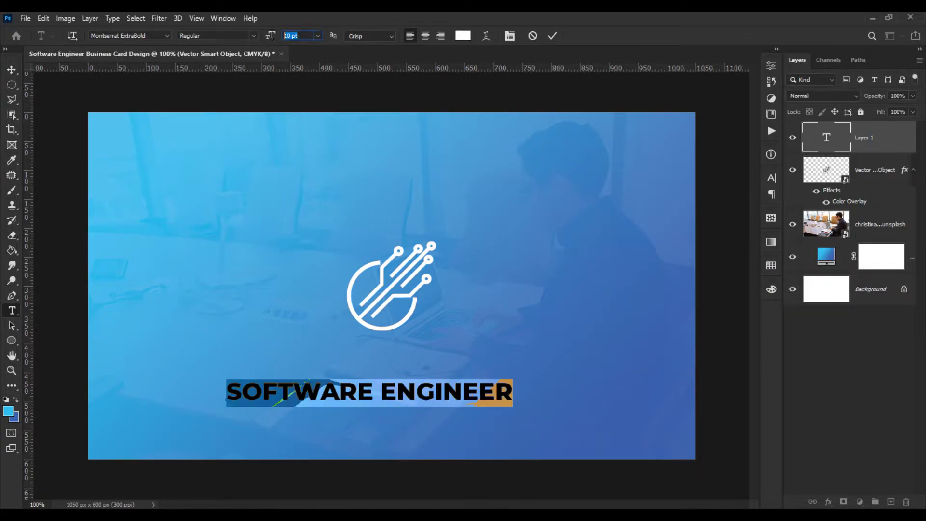
pyautogui.write('5')
pyautogui.press('Return')
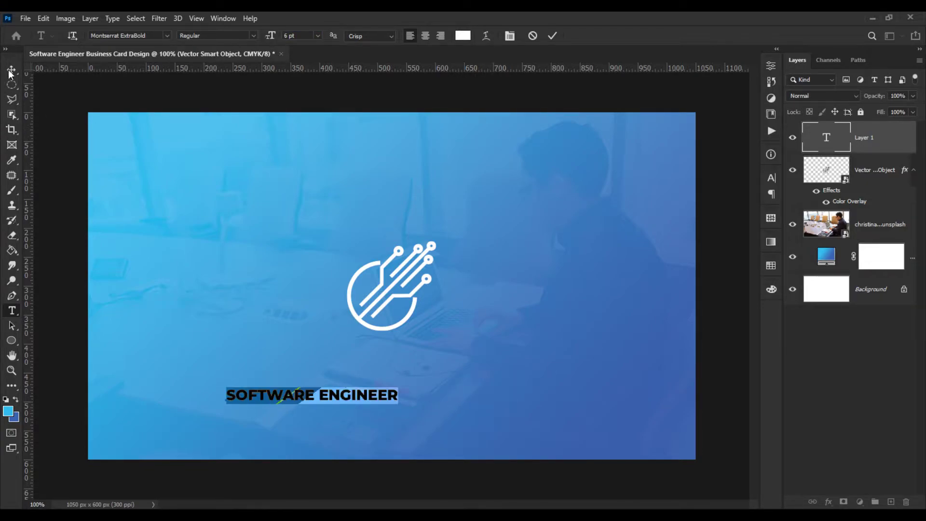
# Move the title up so it sits centred beneath the logo.
pyautogui.click(11, 70)
pyautogui.moveTo(362, 398); pyautogui.dragTo(442, 351)
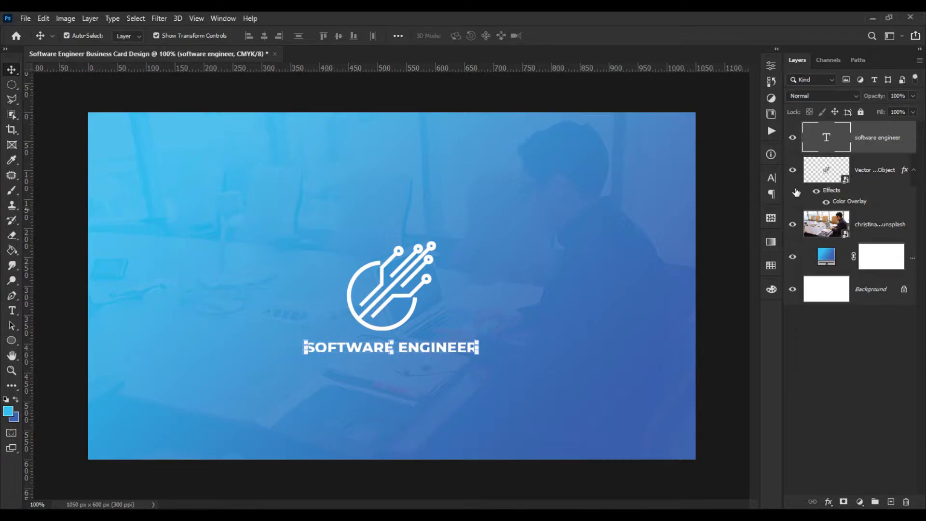
pyautogui.keyDown('shift'); pyautogui.click(866, 179); pyautogui.keyUp('shift')
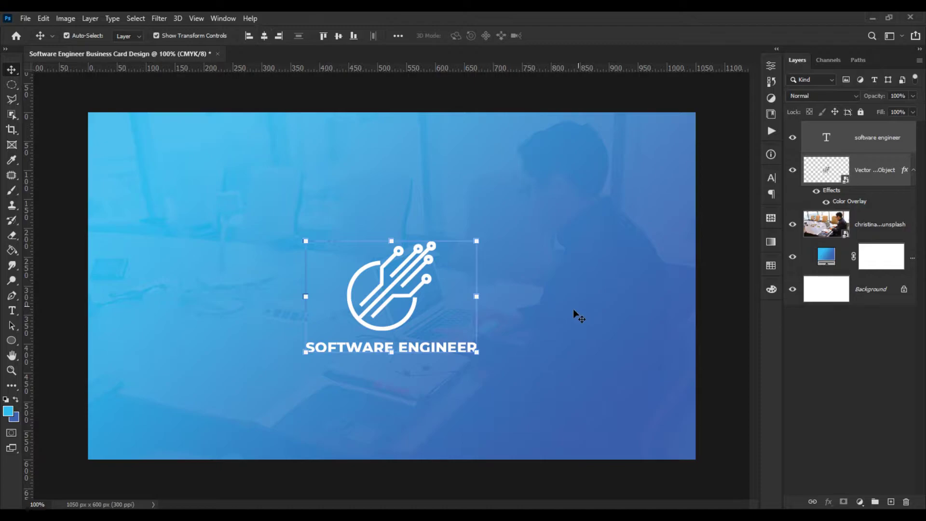
pyautogui.scroll(4, 462, 332)
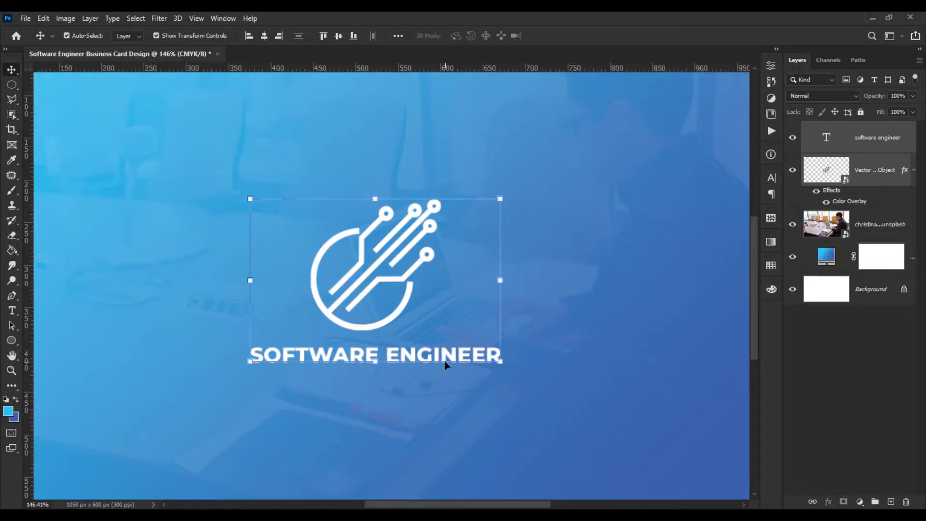
# Group the logo and title layers into a group named Logo.
pyautogui.click(876, 354)
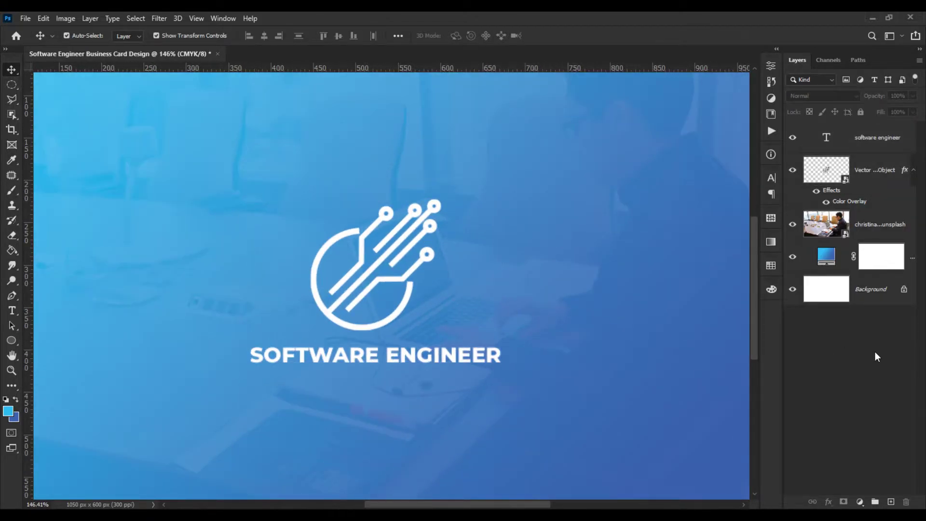
pyautogui.click(868, 138)
pyautogui.keyDown('shift'); pyautogui.click(869, 171); pyautogui.keyUp('shift')
pyautogui.click(875, 502)
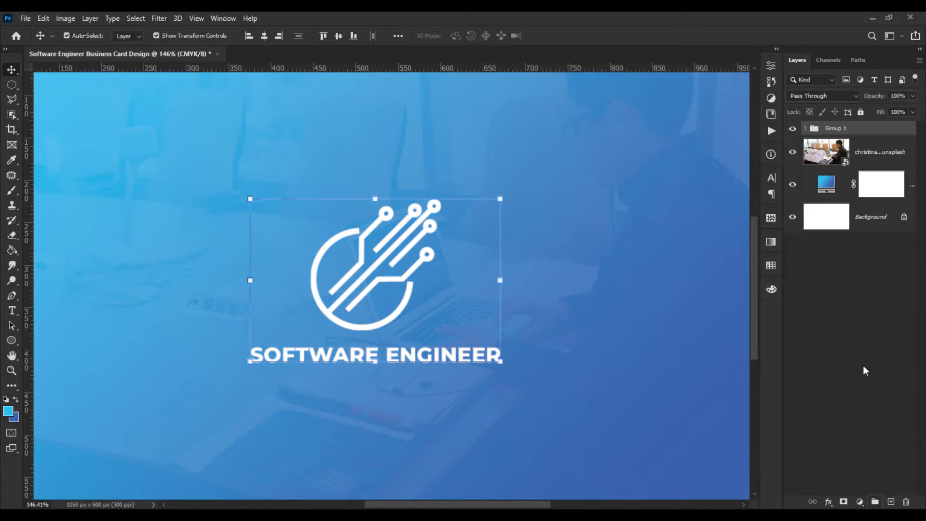
pyautogui.doubleClick(836, 128)
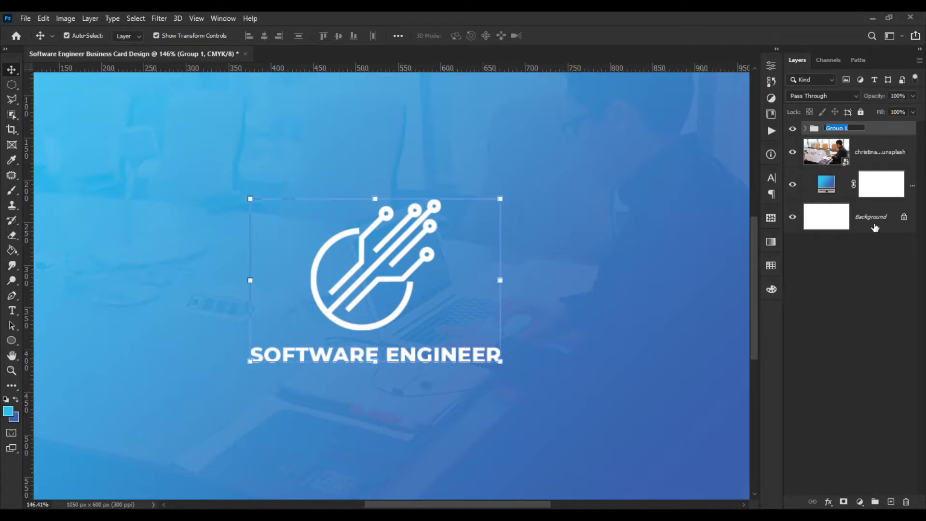
pyautogui.write('Logo')
pyautogui.press('Return')
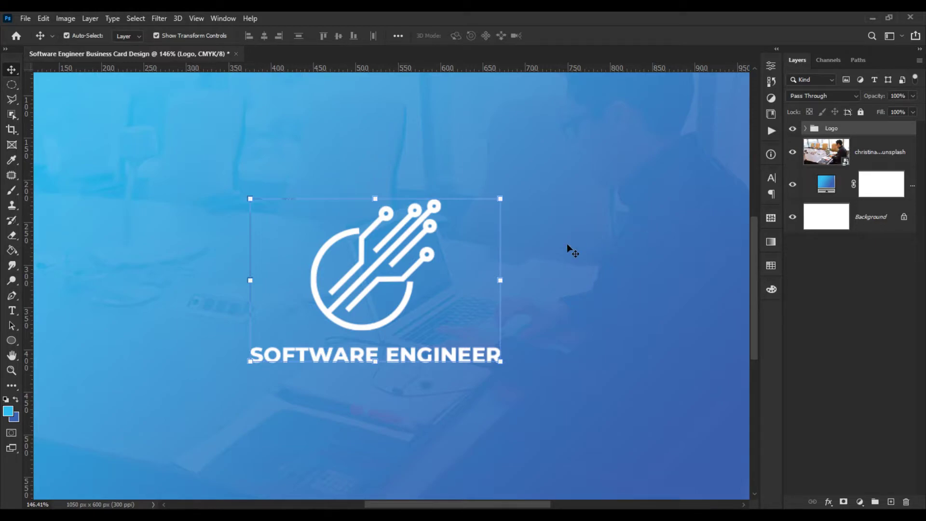
# Expand the Logo group and select the SOFTWARE ENGINEER text for editing.
pyautogui.click(805, 129)
pyautogui.click(864, 153)
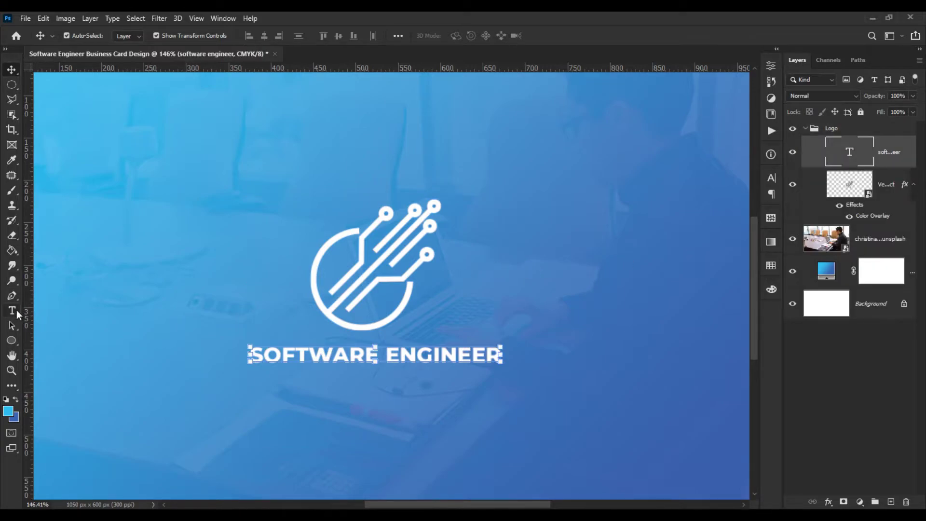
pyautogui.click(12, 310)
# Set the SOFTWARE ENGINEER title in Raleway Bold.
pyautogui.tripleClick(332, 362)
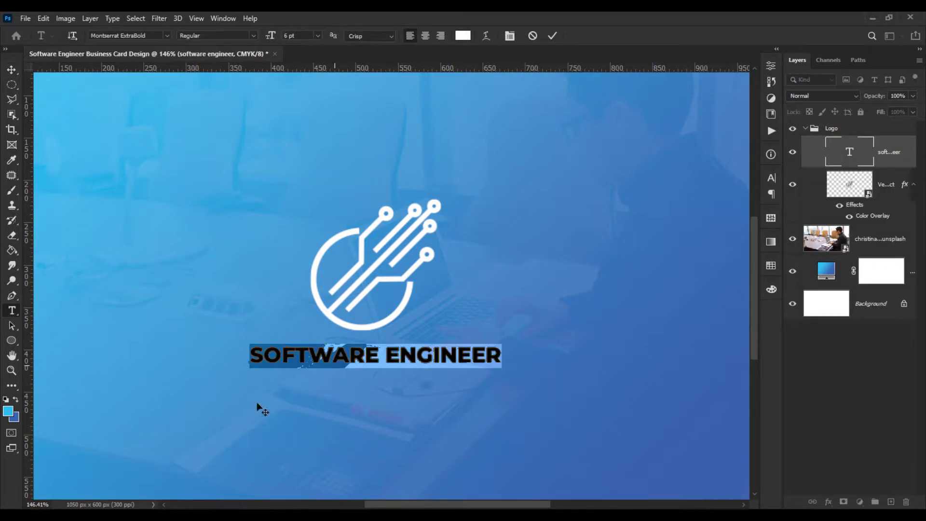
pyautogui.click(167, 35)
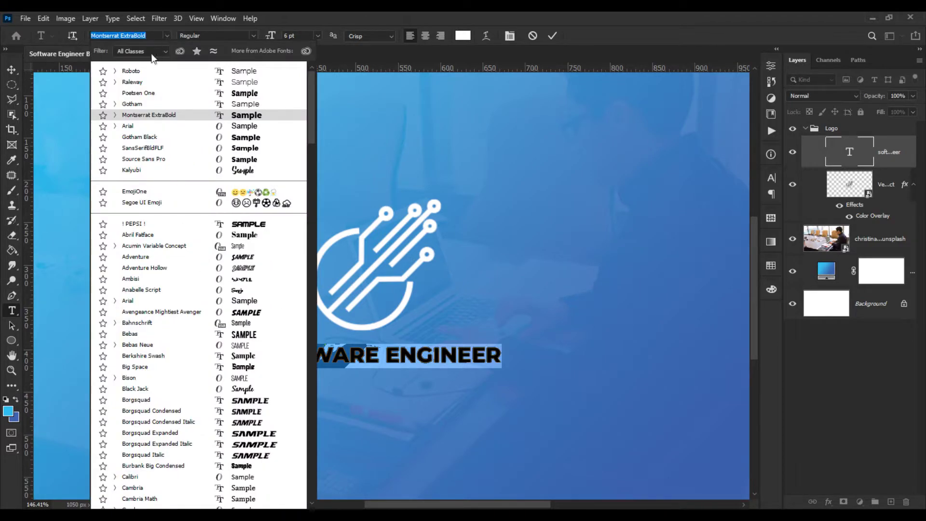
pyautogui.click(142, 86)
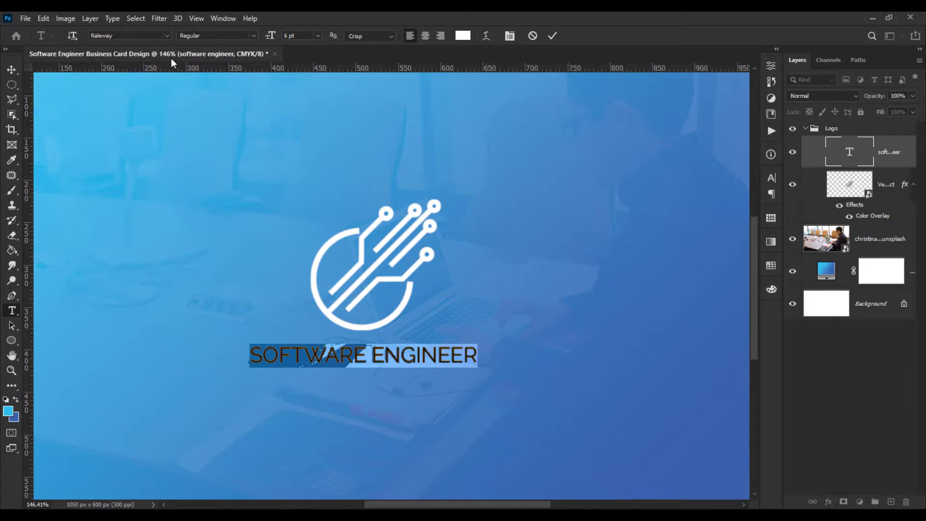
pyautogui.click(253, 34)
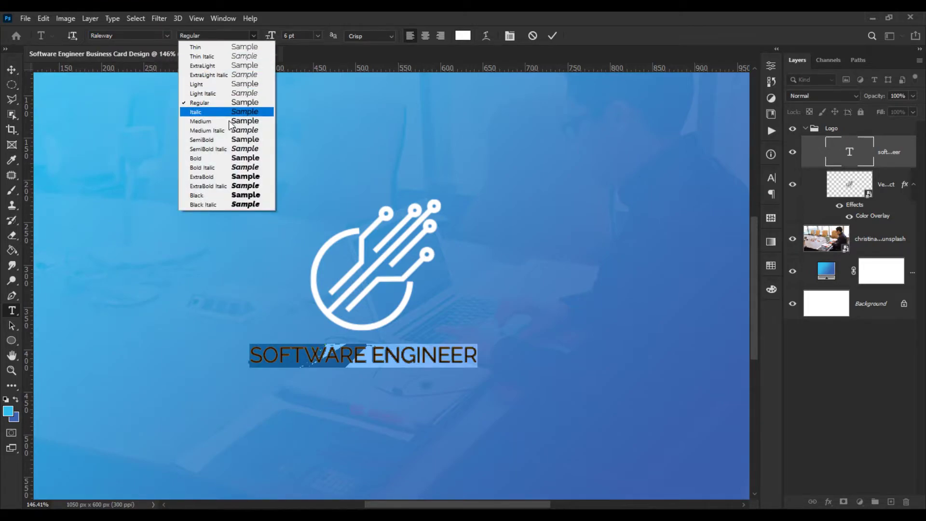
pyautogui.click(223, 159)
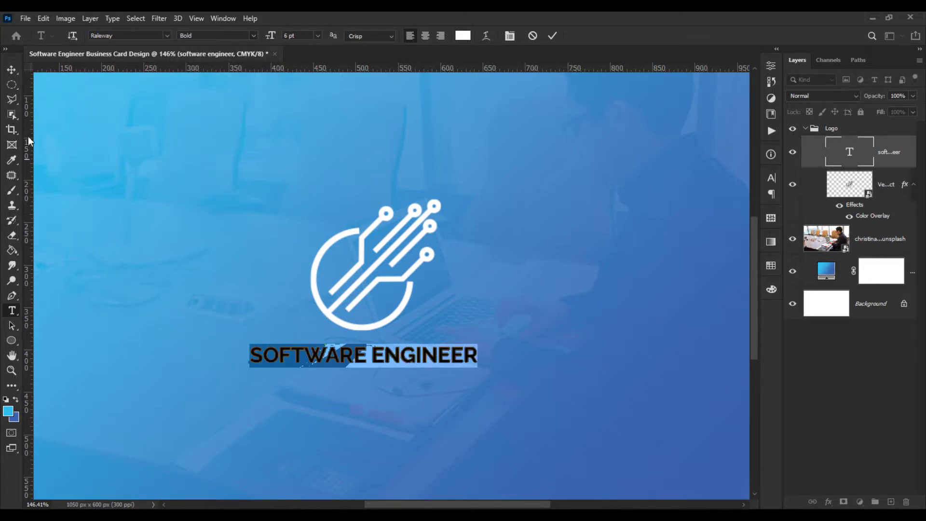
pyautogui.click(12, 69)
# Nudge the title and logo until the logo is centred above the text.
pyautogui.scroll(2, 354, 362)
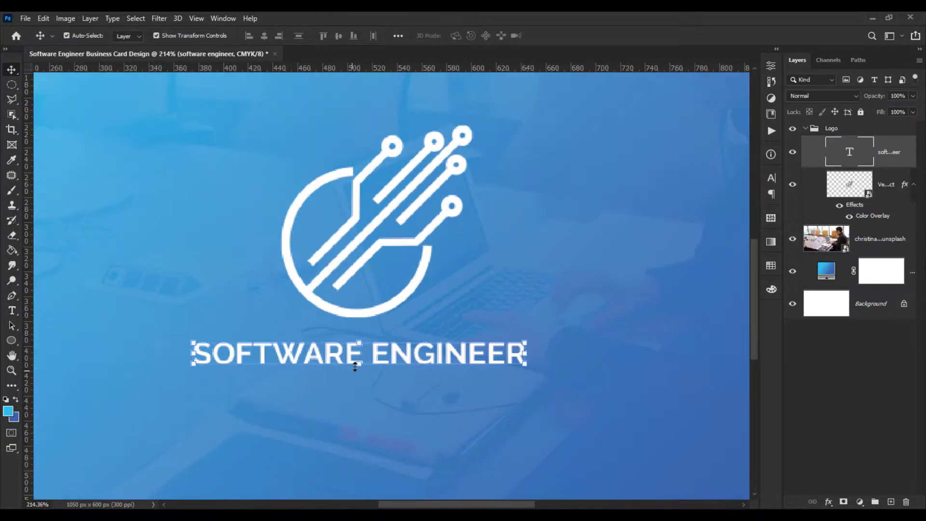
pyautogui.moveTo(353, 363); pyautogui.dragTo(352, 363)
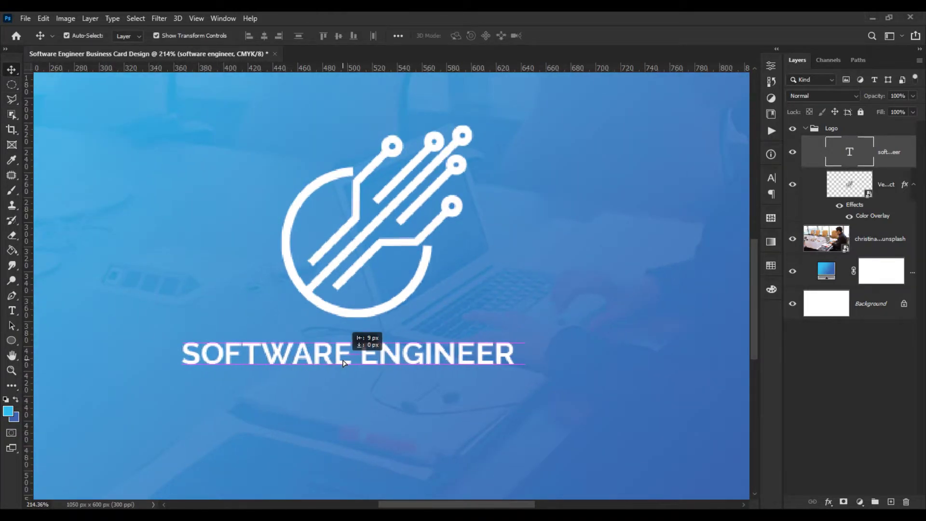
pyautogui.moveTo(352, 362); pyautogui.dragTo(364, 364)
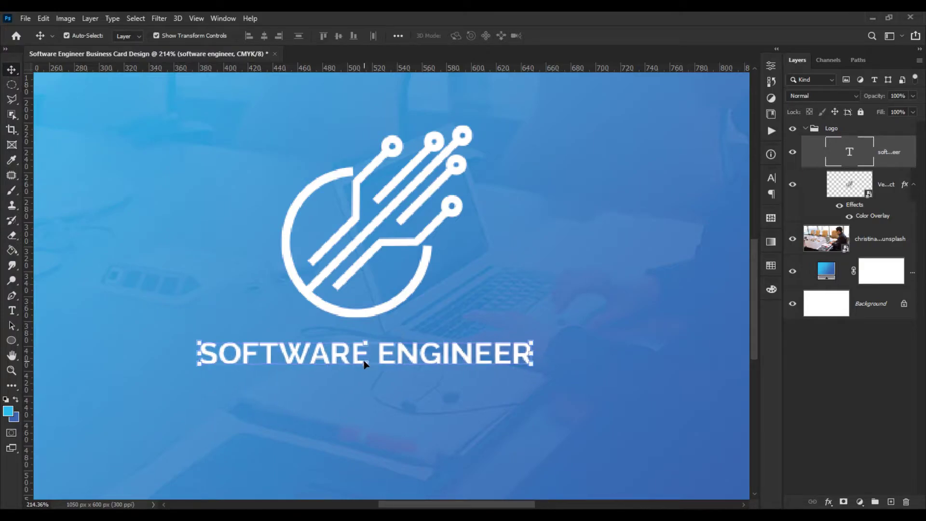
pyautogui.keyDown('shift'); pyautogui.click(850, 191); pyautogui.keyUp('shift')
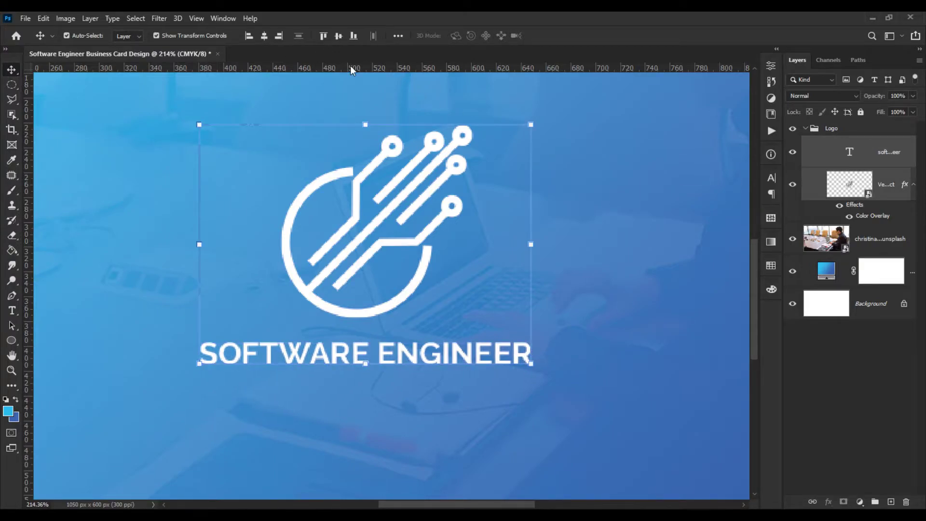
pyautogui.click(264, 36)
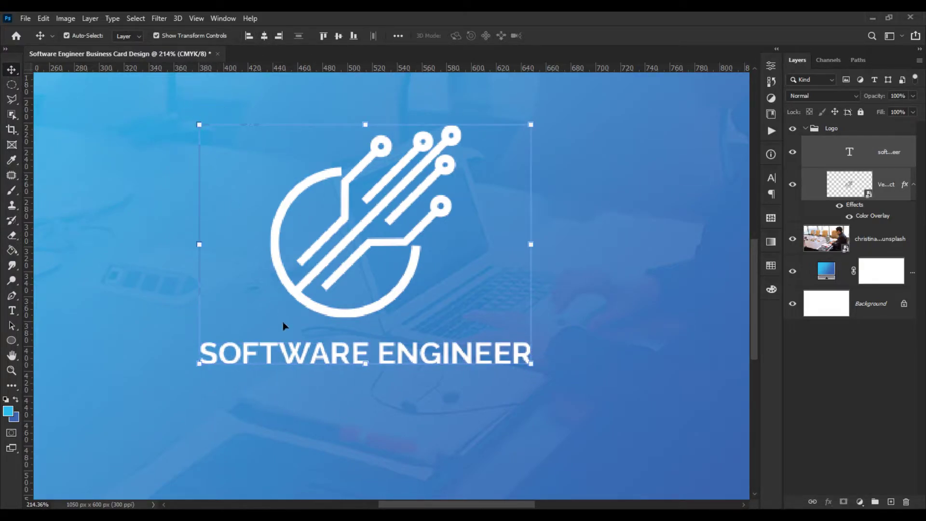
pyautogui.click(371, 360)
pyautogui.scroll(2, 370, 360)
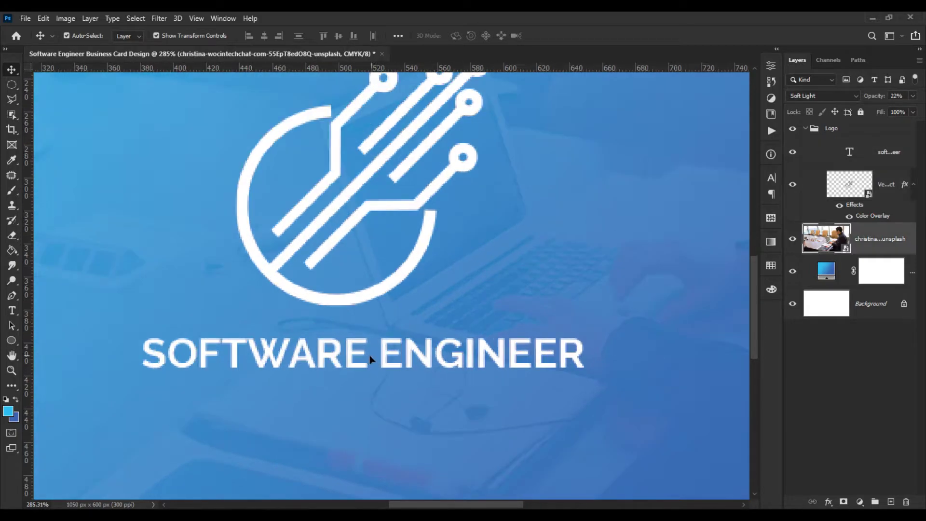
pyautogui.moveTo(353, 359); pyautogui.dragTo(334, 360)
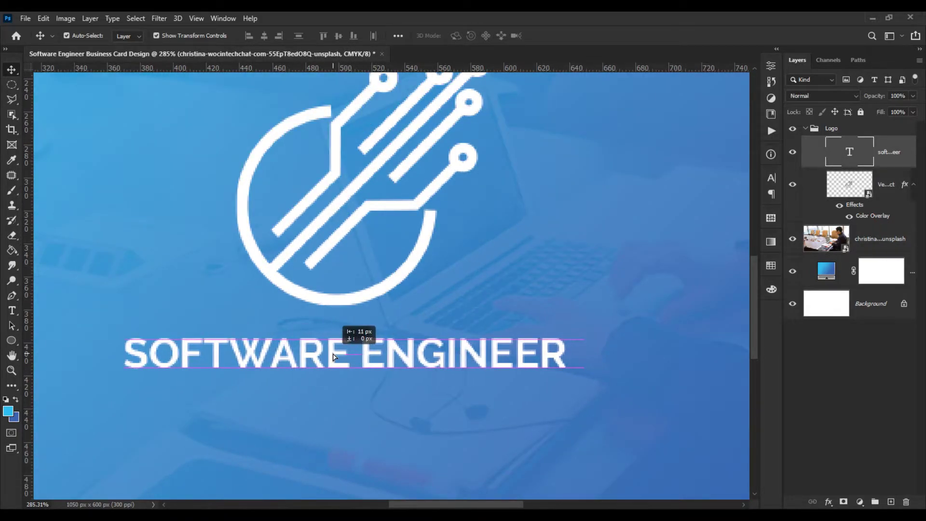
pyautogui.hotkey('ctrl', '0')
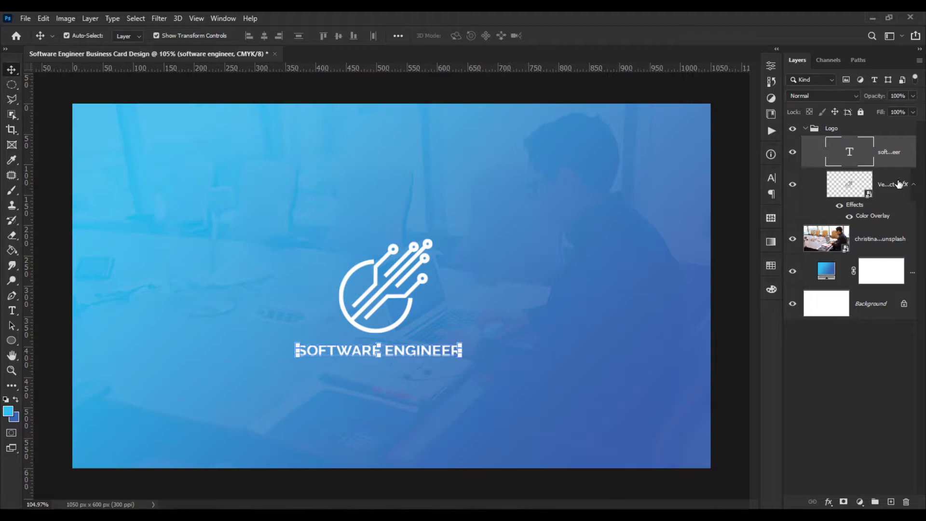
# Centre the Logo group on the canvas, enlarge it to about 119% and raise it slightly.
pyautogui.click(803, 129)
pyautogui.hotkey('ctrl', 'a')
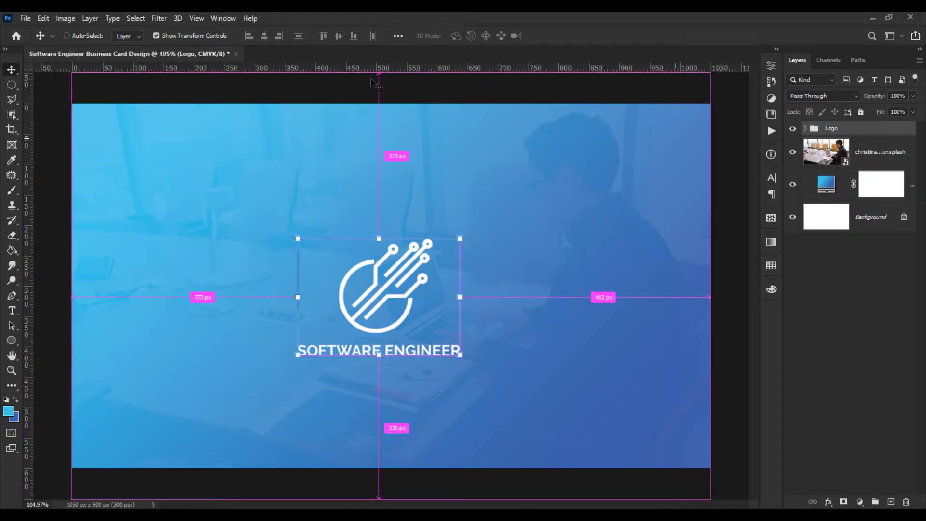
pyautogui.click(265, 36)
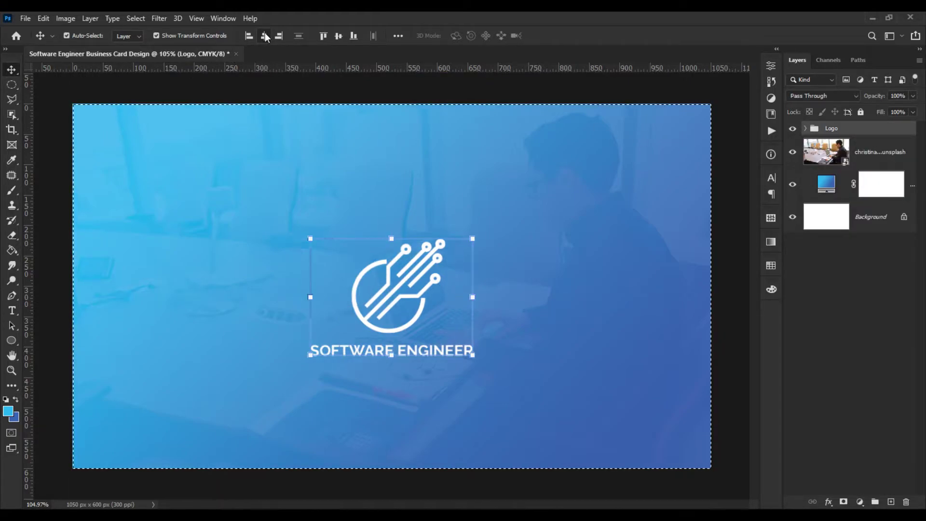
pyautogui.click(339, 36)
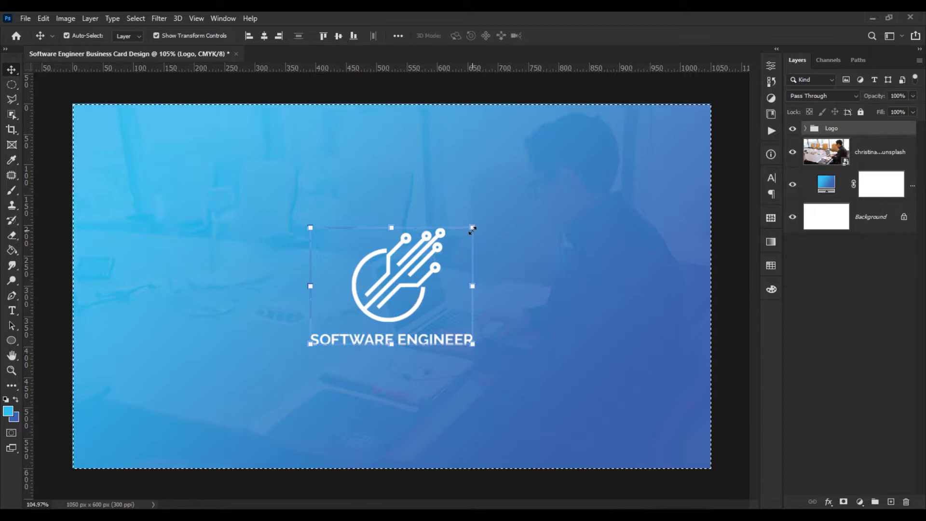
pyautogui.moveTo(472, 228); pyautogui.dragTo(492, 215)
pyautogui.moveTo(392, 296); pyautogui.dragTo(394, 280)
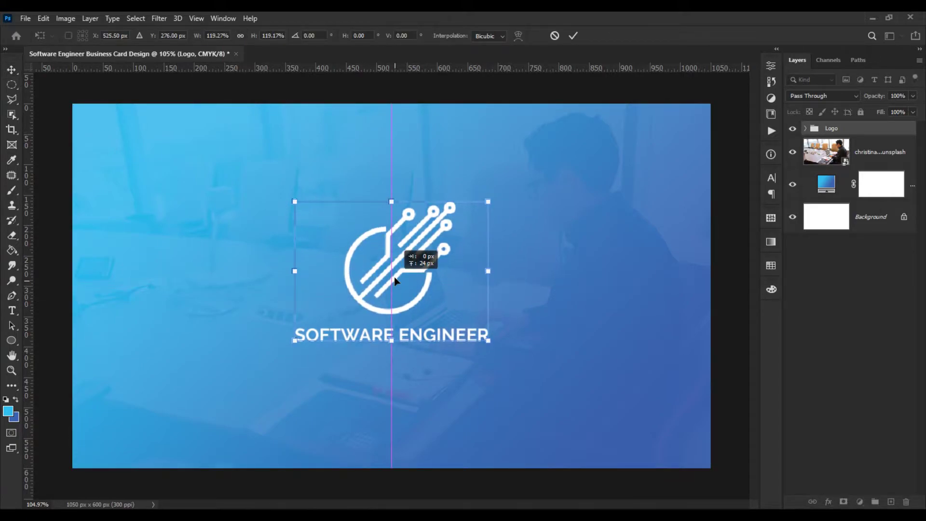
pyautogui.press('Return')
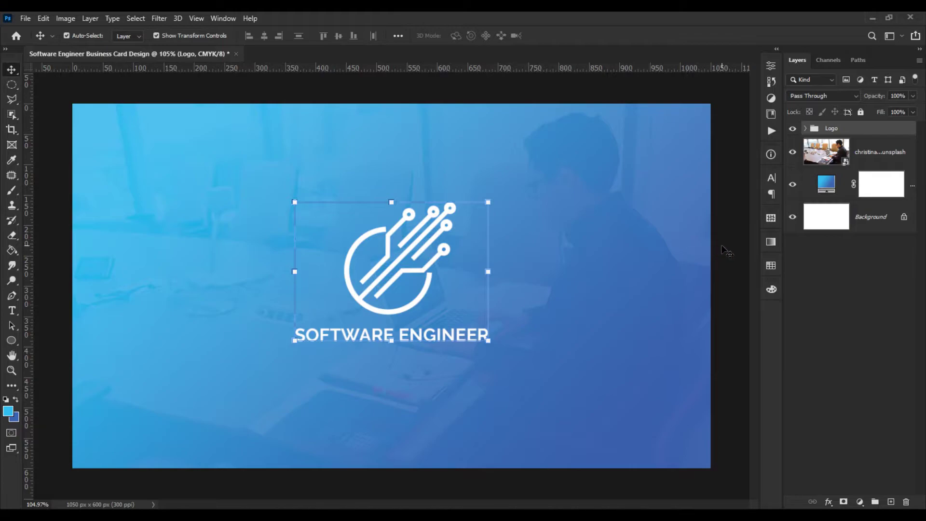
# Select the Logo group together with the gradient and photo layers.
pyautogui.click(726, 250)
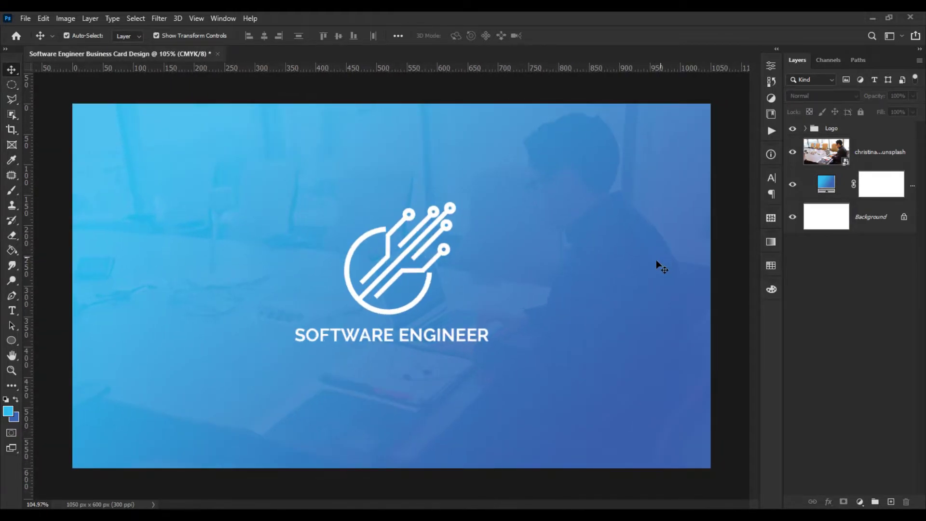
pyautogui.click(872, 127)
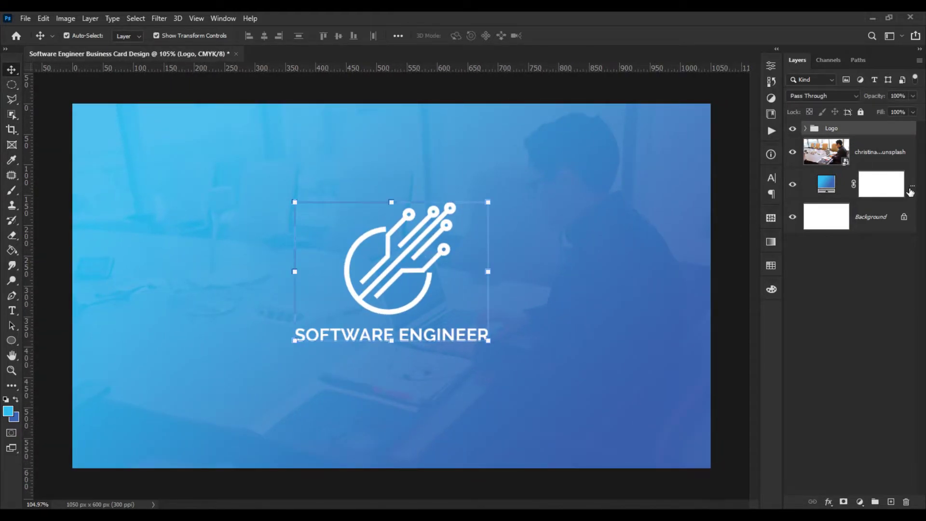
pyautogui.keyDown('shift'); pyautogui.click(910, 192); pyautogui.keyUp('shift')
# Group the logo, photo and gradient layers and rename the group 'Back Side'.
pyautogui.click(872, 505)
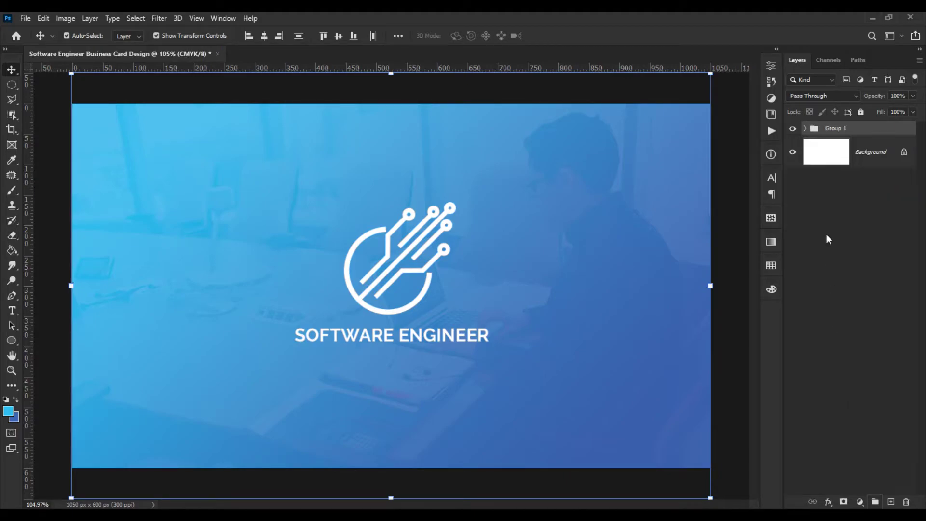
pyautogui.doubleClick(836, 128)
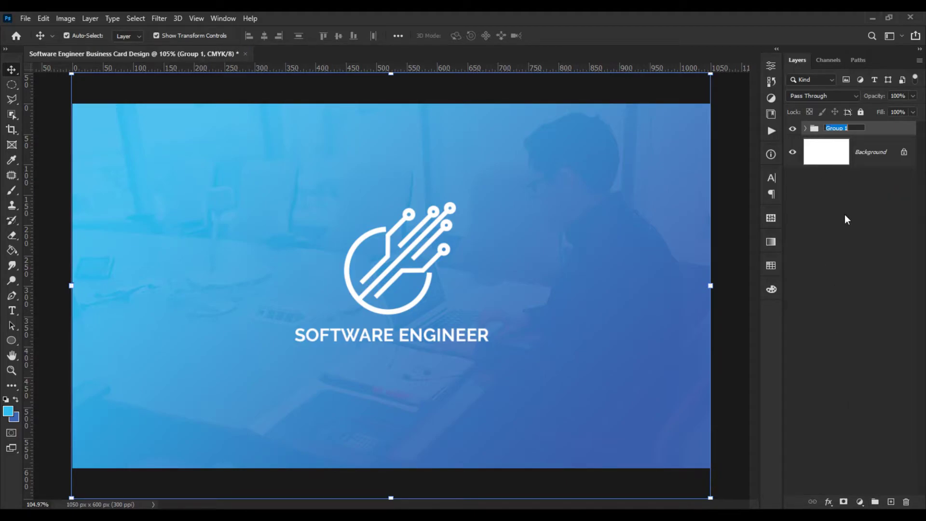
pyautogui.write('Back')
pyautogui.write(' Side')
pyautogui.press('Return')
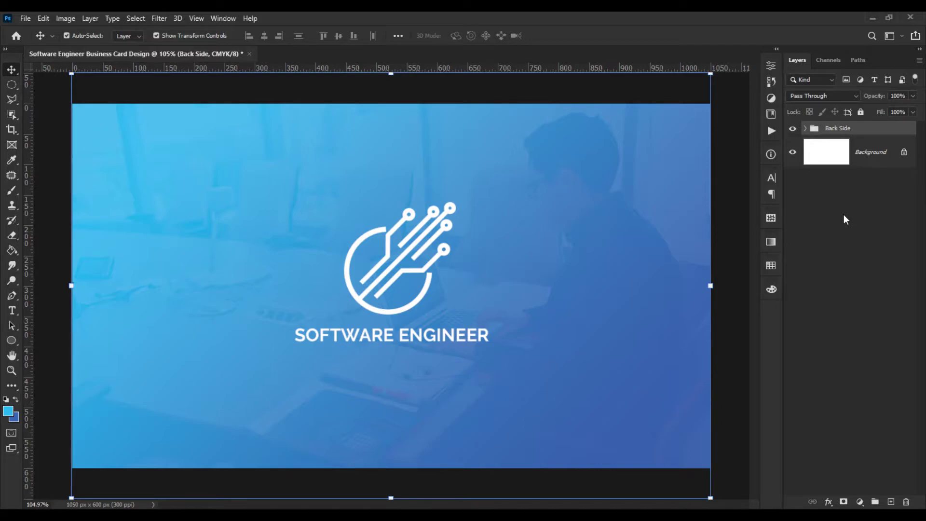
pyautogui.click(836, 218)
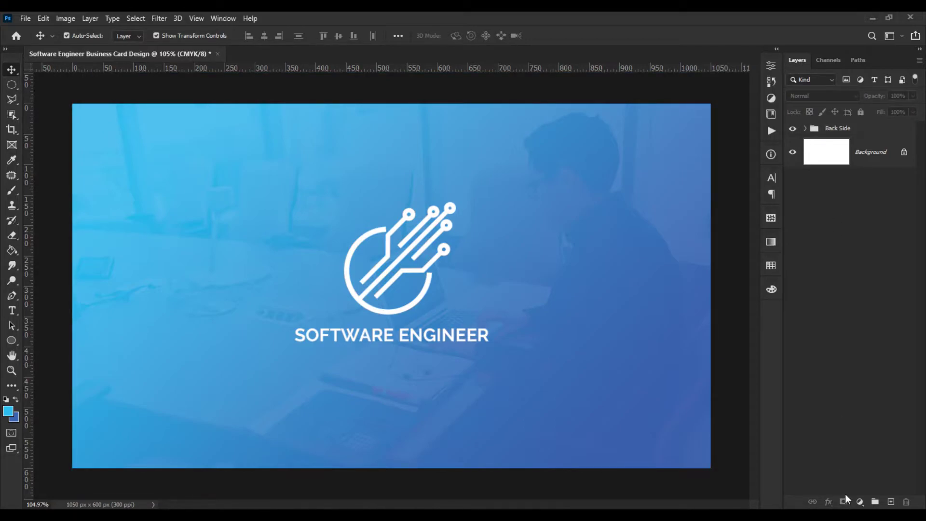
# Add a white (#ffffff) Solid Color fill layer and a vertical guide at X 525 px.
pyautogui.click(867, 500)
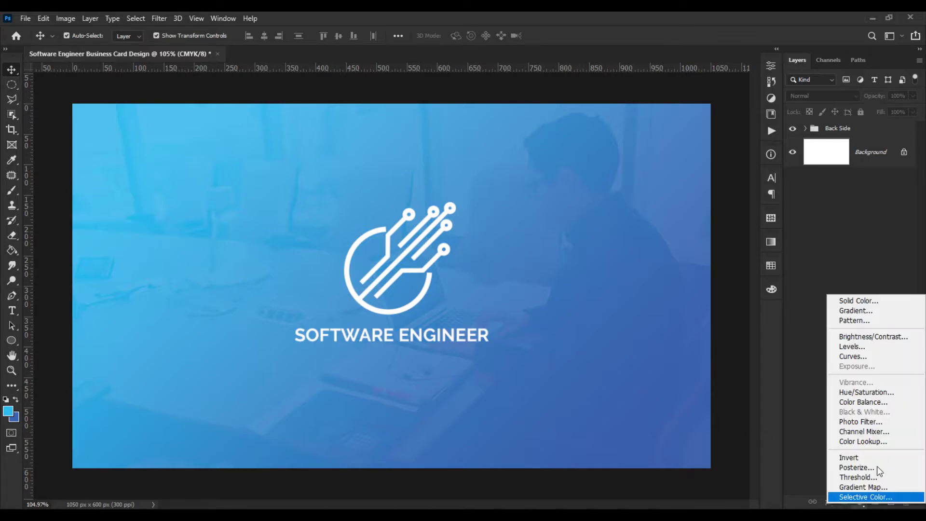
pyautogui.click(853, 305)
pyautogui.moveTo(628, 284); pyautogui.dragTo(592, 274)
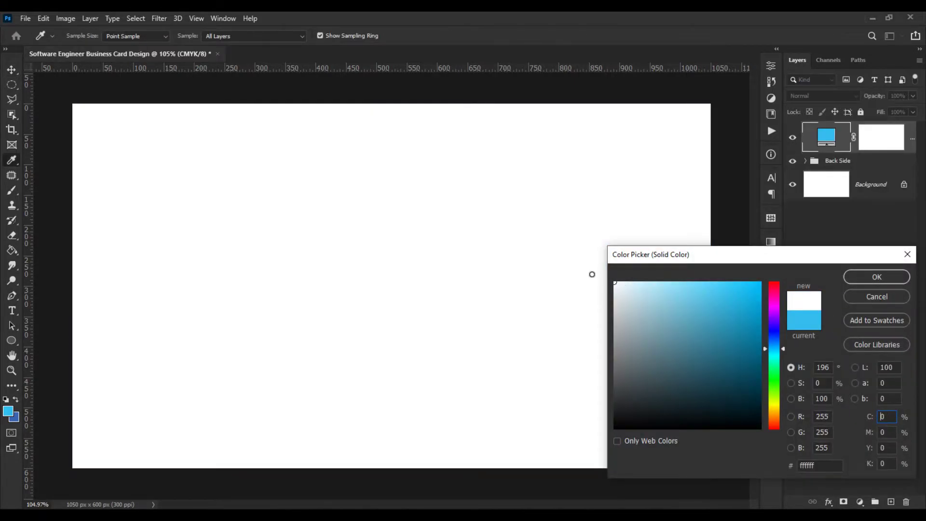
pyautogui.click(845, 277)
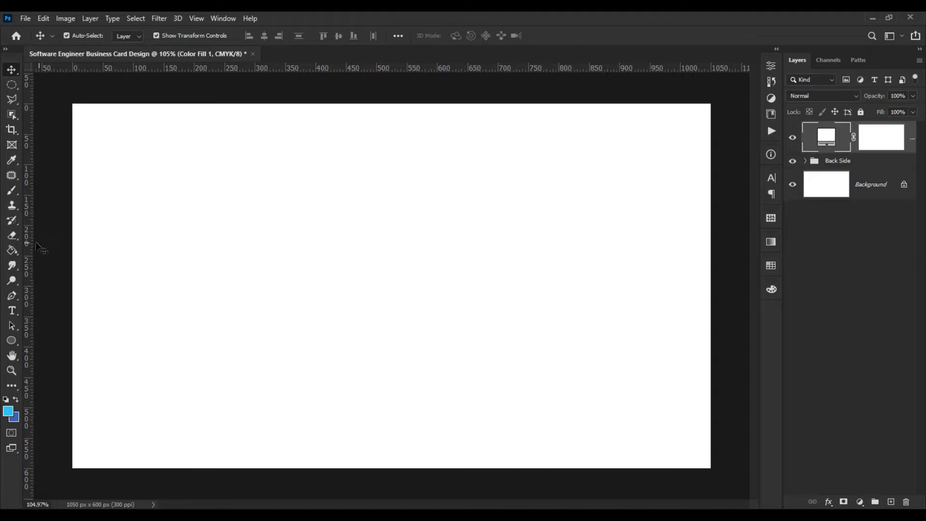
pyautogui.moveTo(28, 247); pyautogui.dragTo(395, 274)
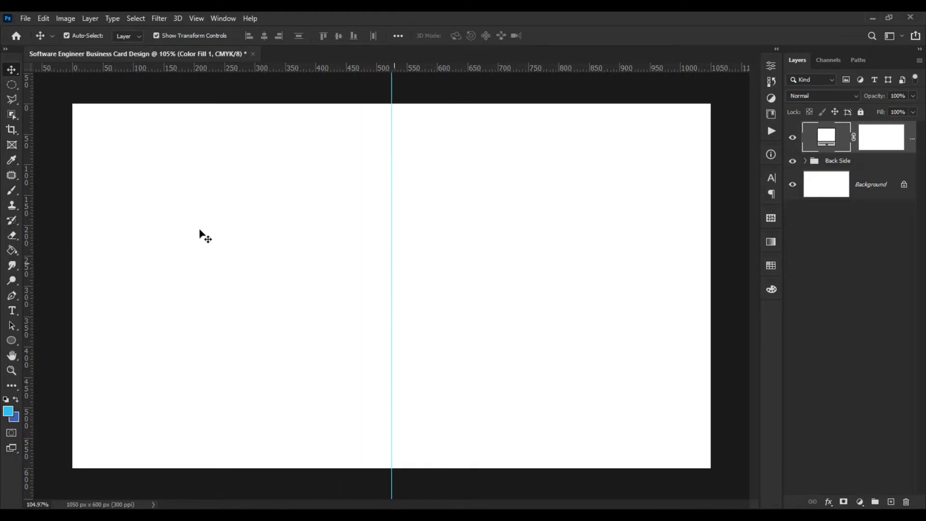
# Draw a black rectangle from the card's top-left corner down to the 525 px guide.
pyautogui.click(11, 342)
pyautogui.click(53, 341)
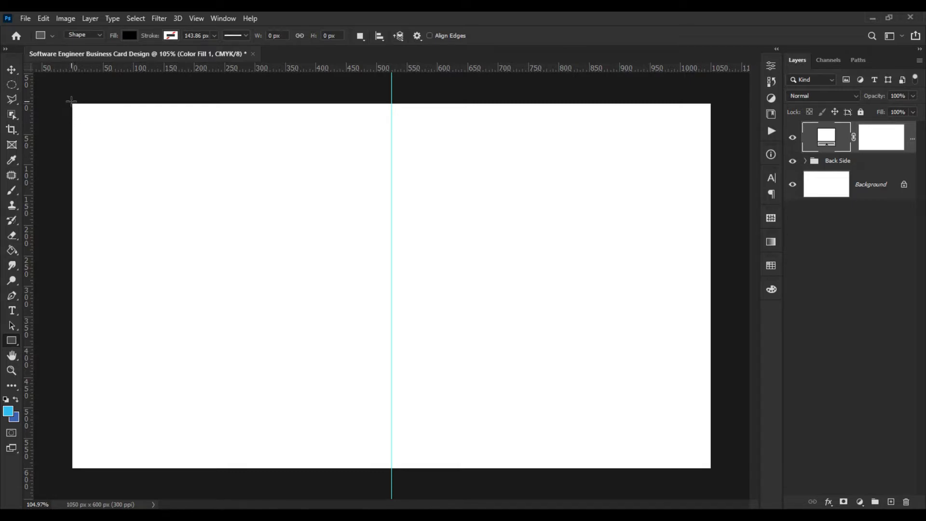
pyautogui.moveTo(70, 103); pyautogui.dragTo(391, 464)
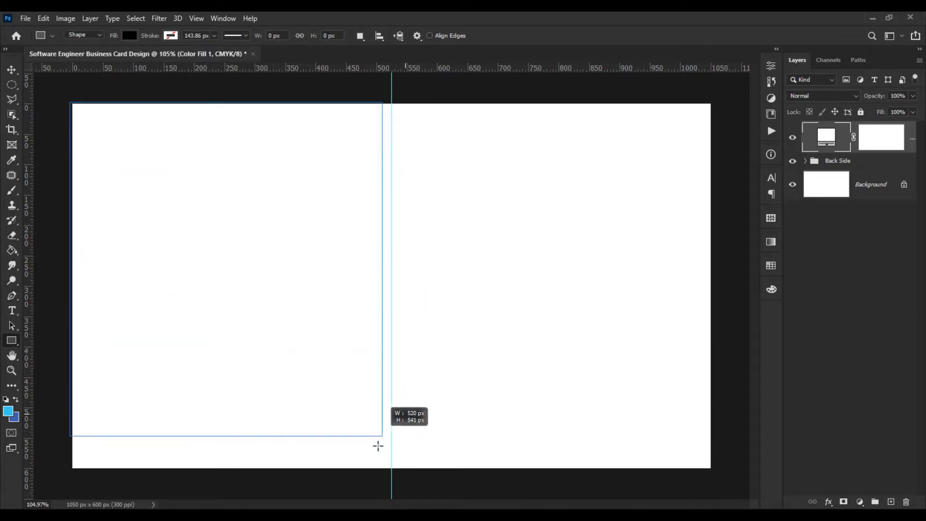
pyautogui.moveTo(391, 464); pyautogui.dragTo(392, 471)
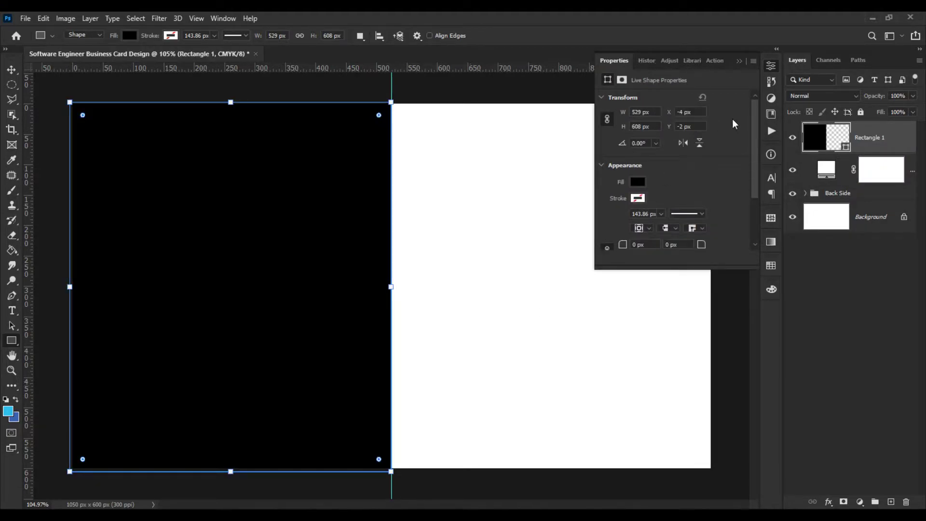
pyautogui.click(740, 61)
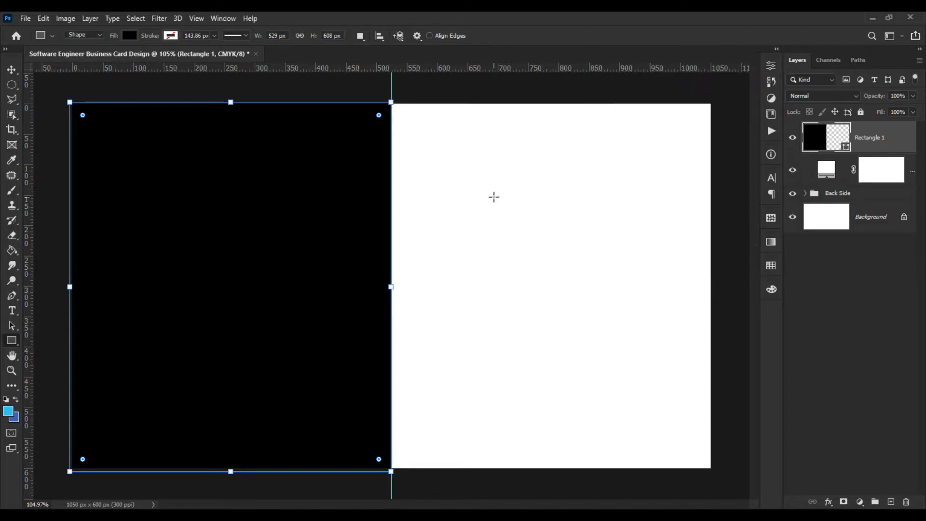
# Trim the rectangle's bottom edge to the card and snap its right edge onto the guide.
pyautogui.scroll(5, 217, 496)
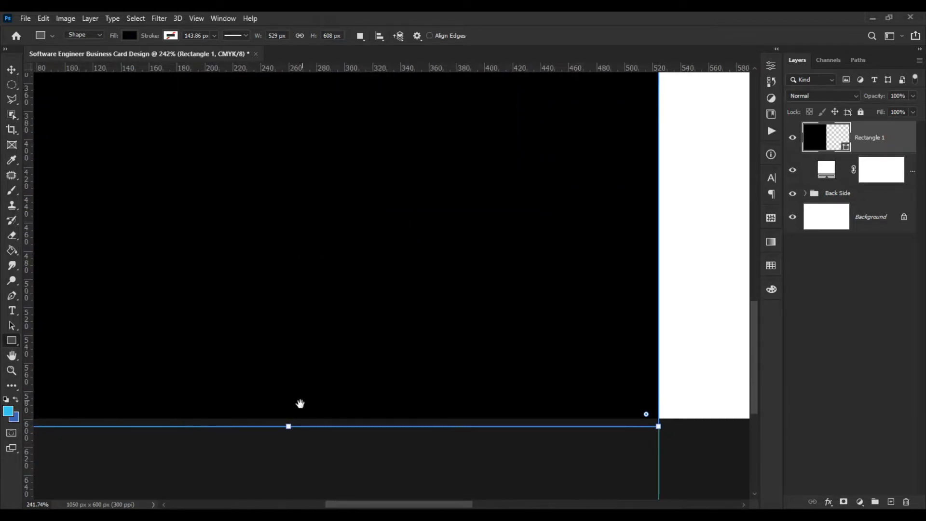
pyautogui.moveTo(289, 427); pyautogui.dragTo(289, 418)
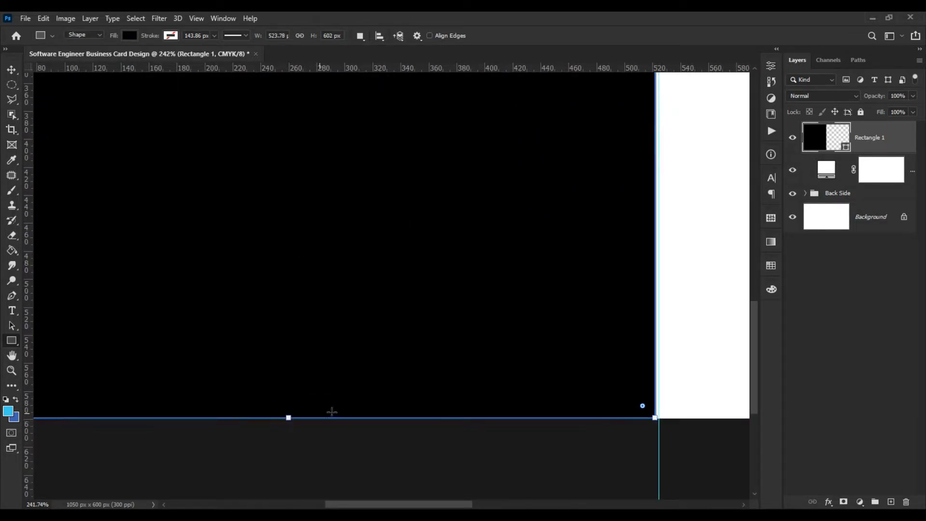
pyautogui.scroll(1, 658, 266)
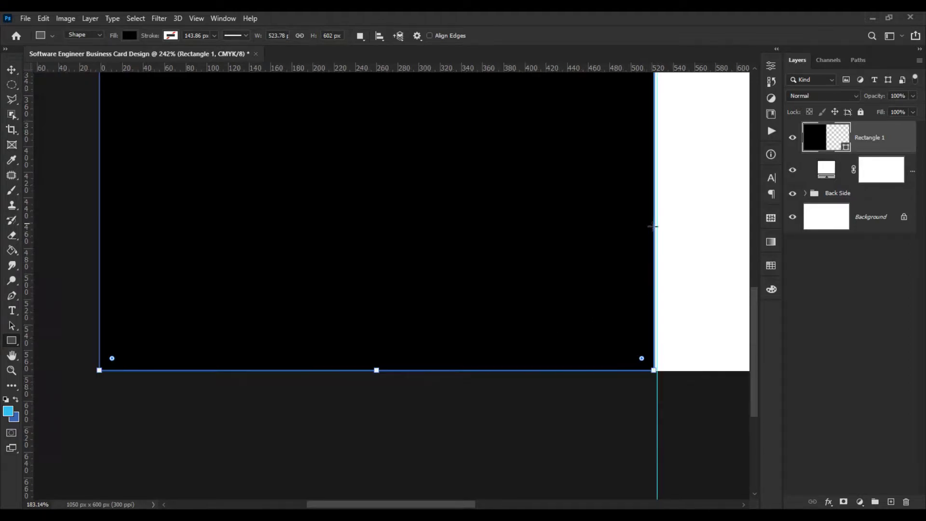
pyautogui.scroll(1, 655, 250)
pyautogui.scroll(2, 567, 286)
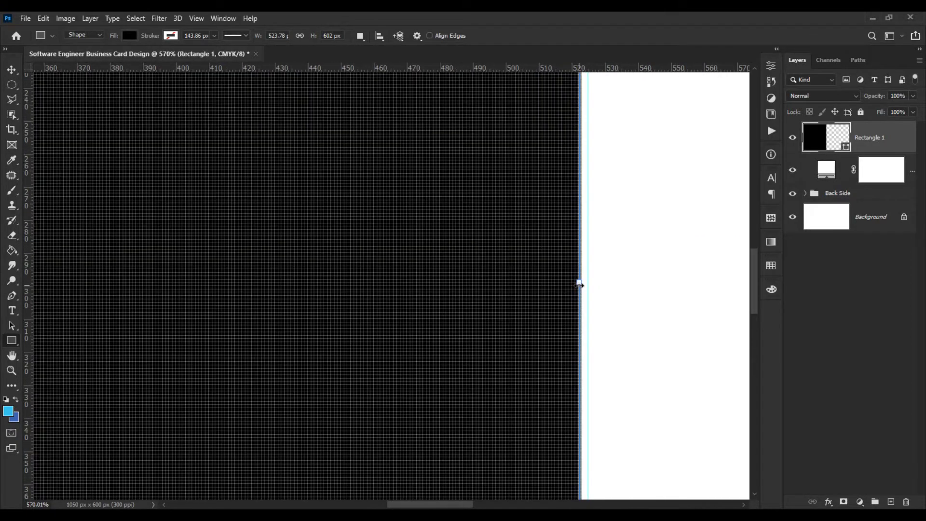
pyautogui.moveTo(580, 284); pyautogui.dragTo(584, 284)
# Align the rectangle's left and top edges with the card edges and commit the shape.
pyautogui.scroll(-2, 583, 284)
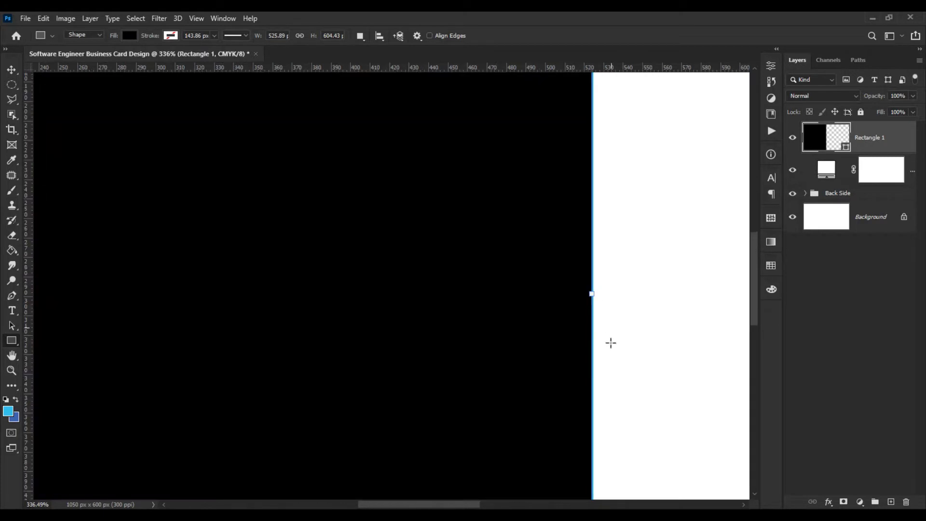
pyautogui.scroll(-1, 609, 342)
pyautogui.scroll(-1, 469, 385)
pyautogui.scroll(2, 437, 399)
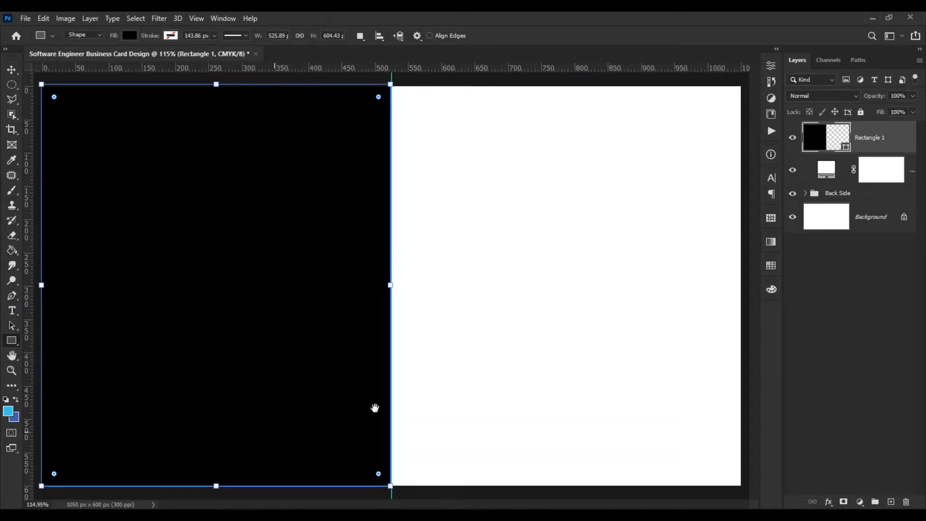
pyautogui.scroll(2, 349, 378)
pyautogui.moveTo(395, 376); pyautogui.dragTo(617, 360)
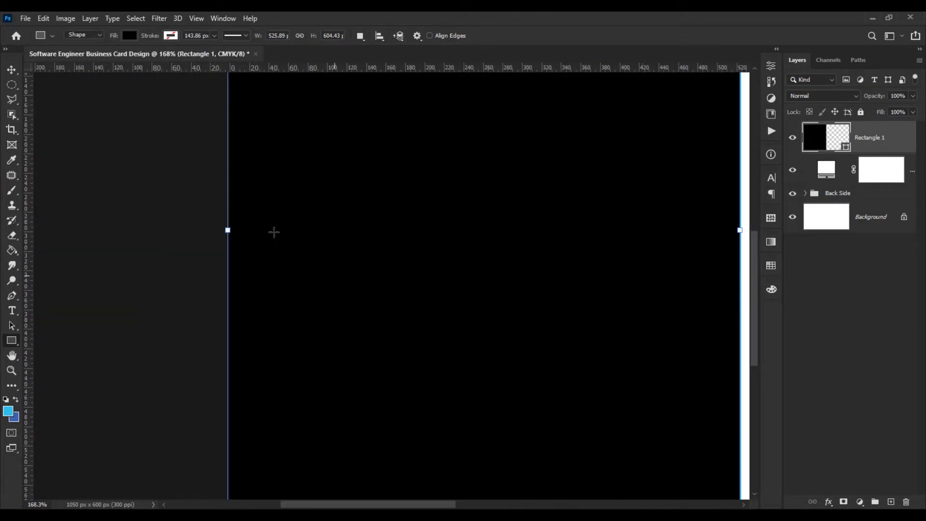
pyautogui.moveTo(227, 230); pyautogui.dragTo(228, 231)
pyautogui.scroll(-5, 362, 265)
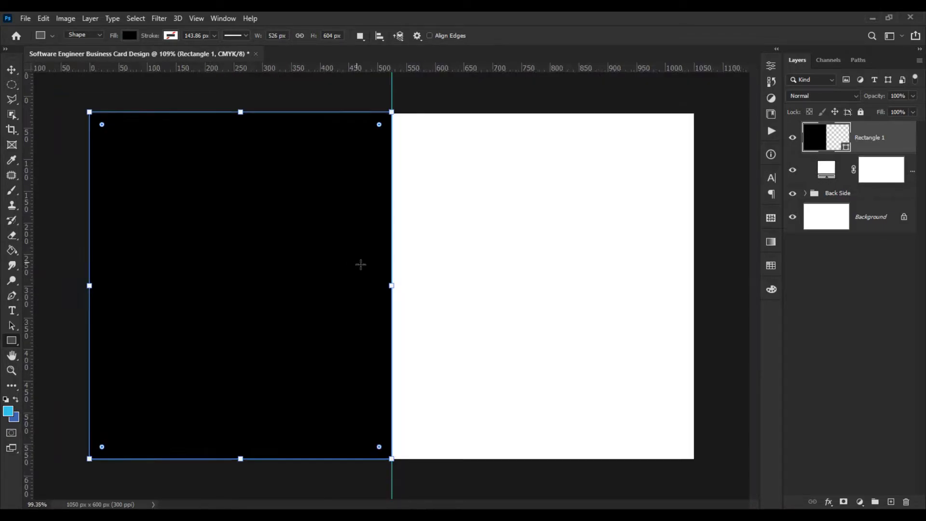
pyautogui.scroll(3, 265, 130)
pyautogui.scroll(3, 381, 355)
pyautogui.scroll(2, 306, 271)
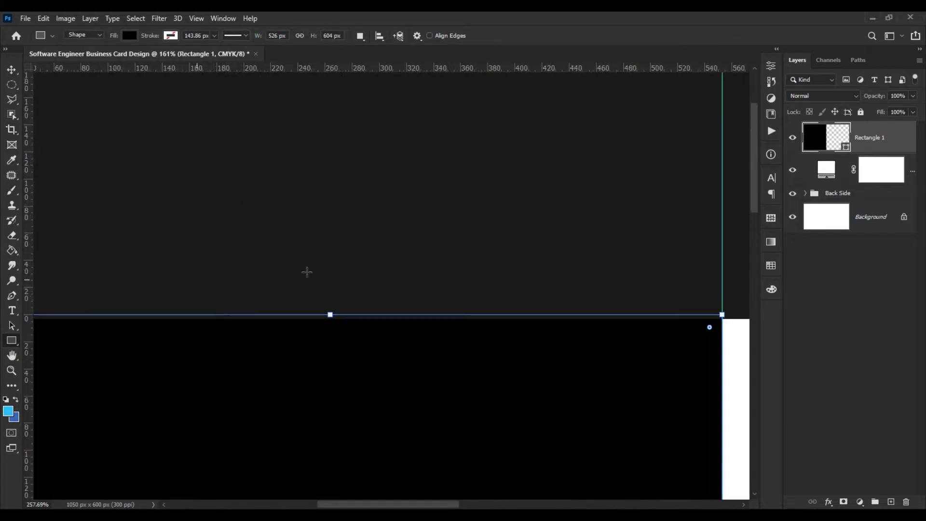
pyautogui.scroll(2, 333, 313)
pyautogui.moveTo(333, 311); pyautogui.dragTo(334, 318)
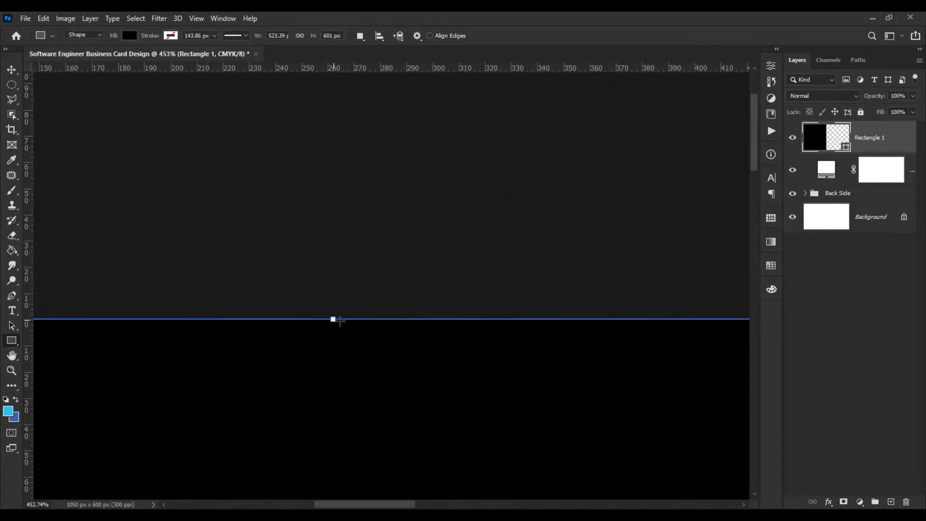
pyautogui.scroll(-4, 335, 318)
pyautogui.scroll(-2, 351, 347)
pyautogui.press('Return')
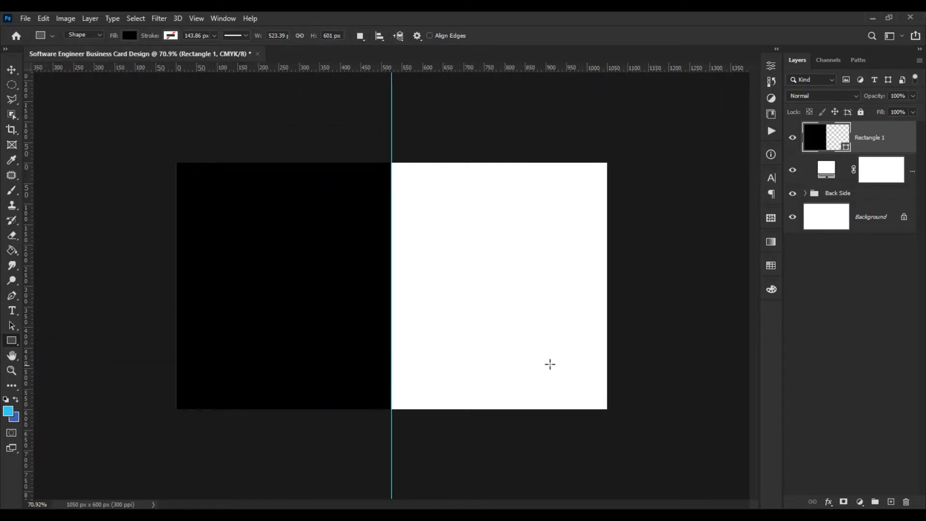
# Give Rectangle 1 a reversed linear blue Gradient Overlay at 120°, scale 78%.
pyautogui.rightClick(884, 139)
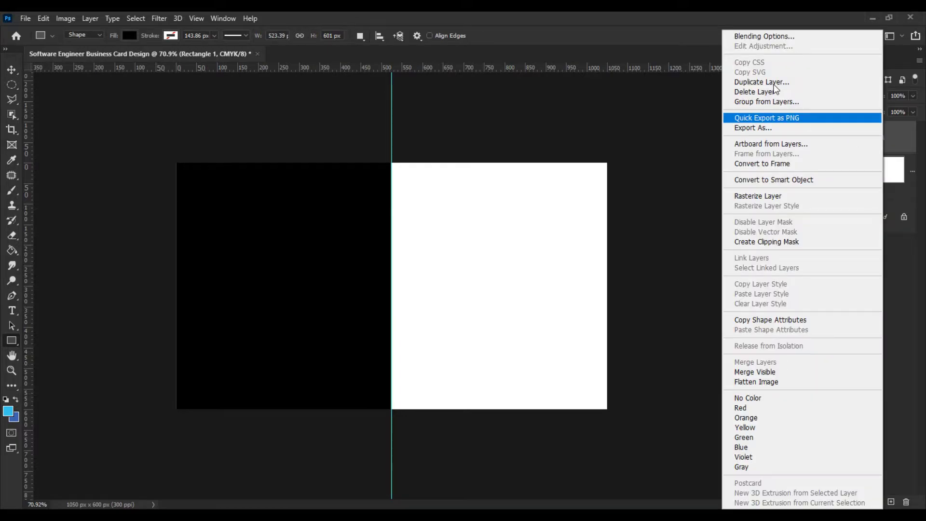
pyautogui.click(752, 36)
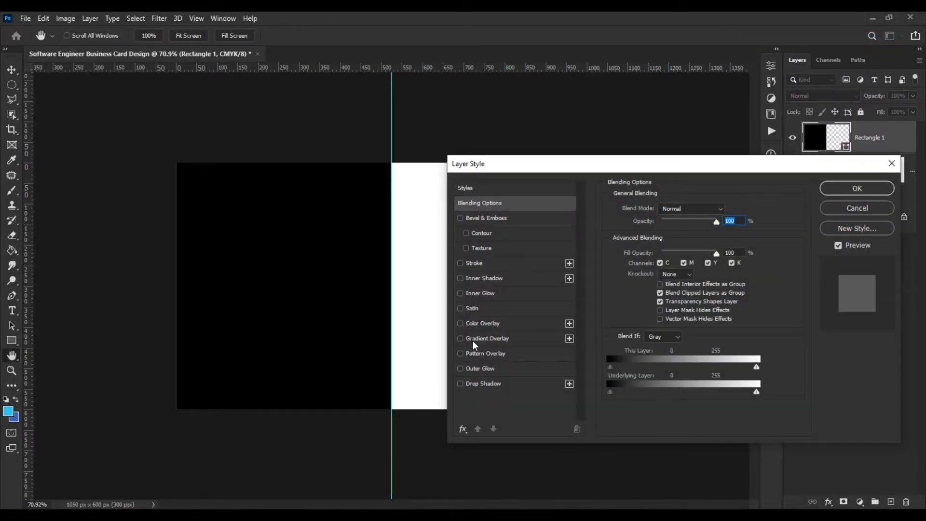
pyautogui.click(475, 341)
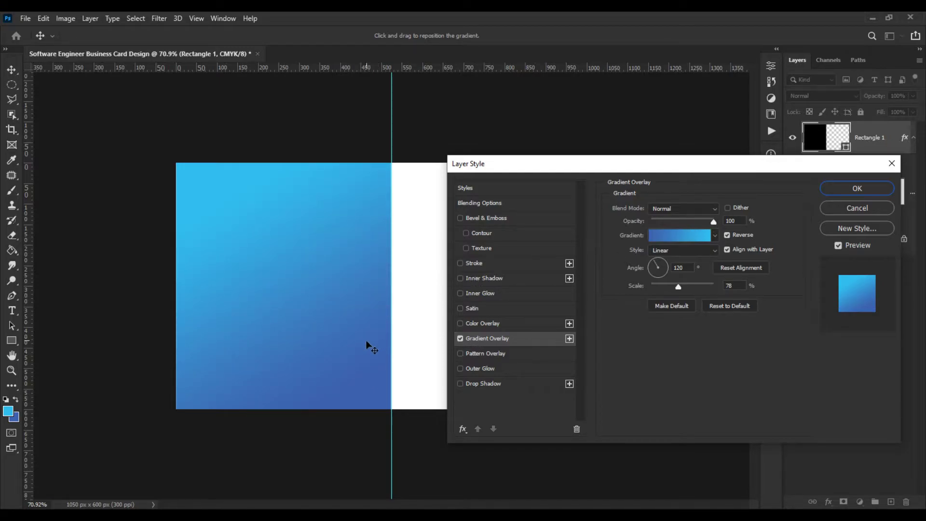
pyautogui.moveTo(321, 350); pyautogui.dragTo(296, 351)
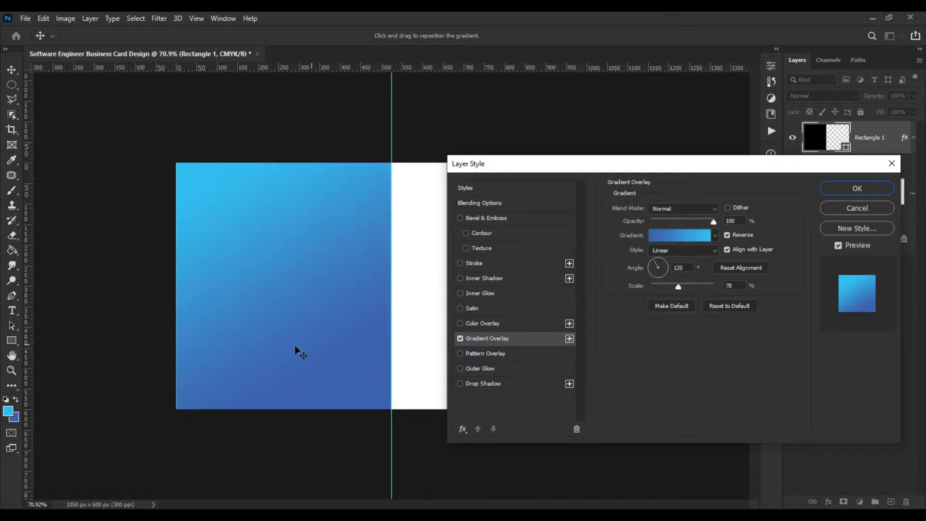
pyautogui.click(827, 190)
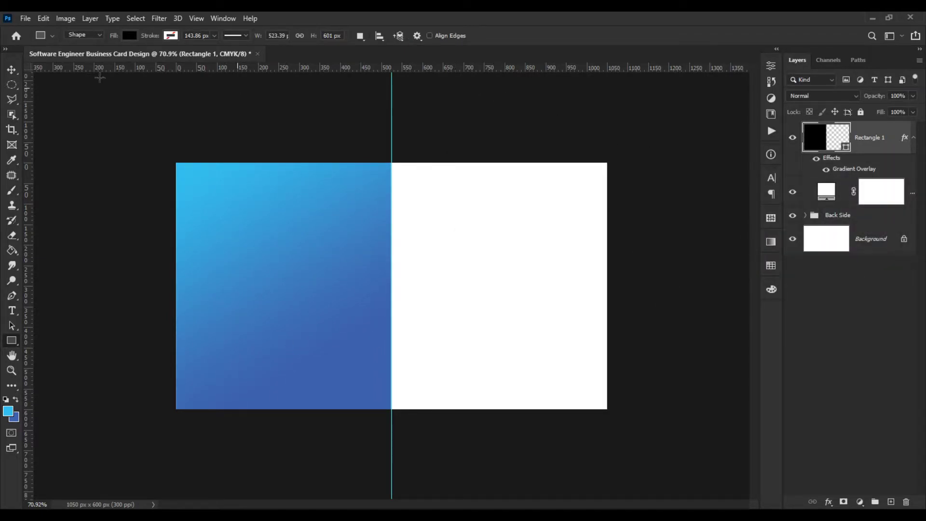
# Place the office photo of a man at a laptop as an embedded image.
pyautogui.click(10, 70)
pyautogui.click(92, 100)
pyautogui.click(31, 22)
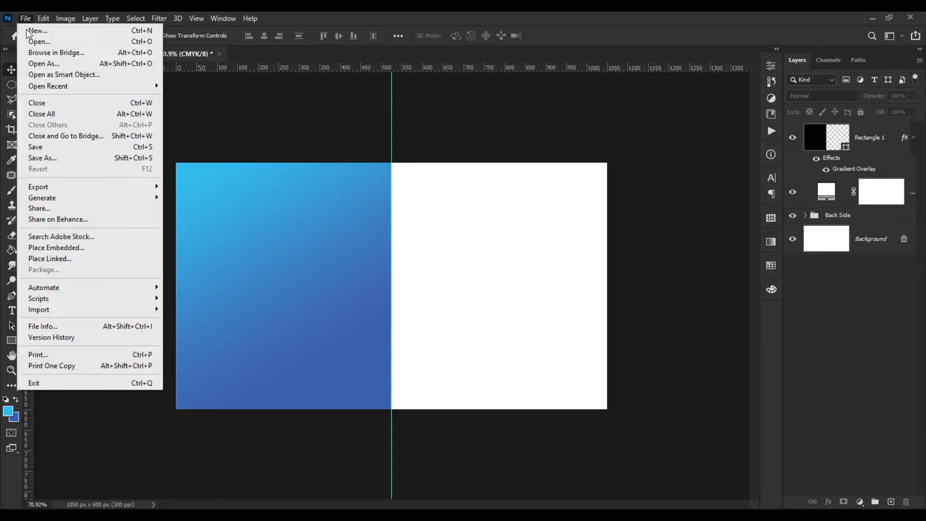
pyautogui.click(101, 248)
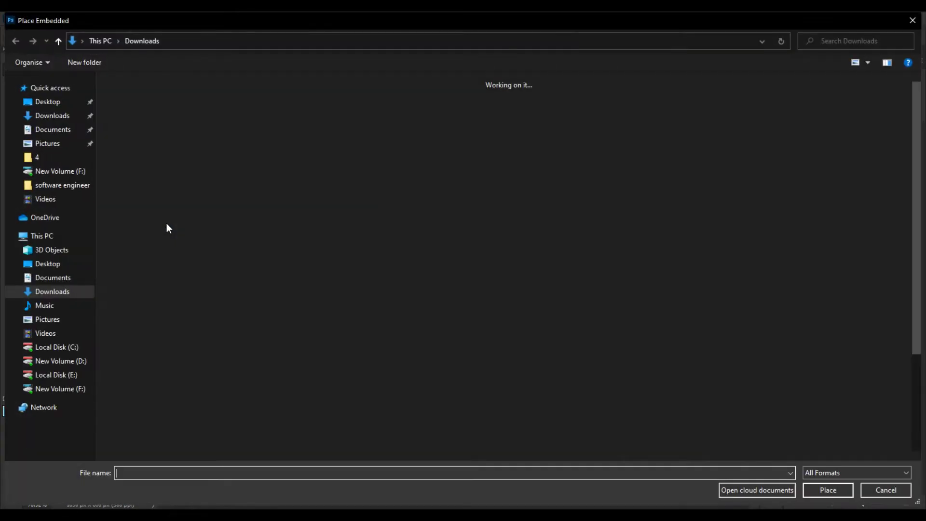
pyautogui.doubleClick(324, 142)
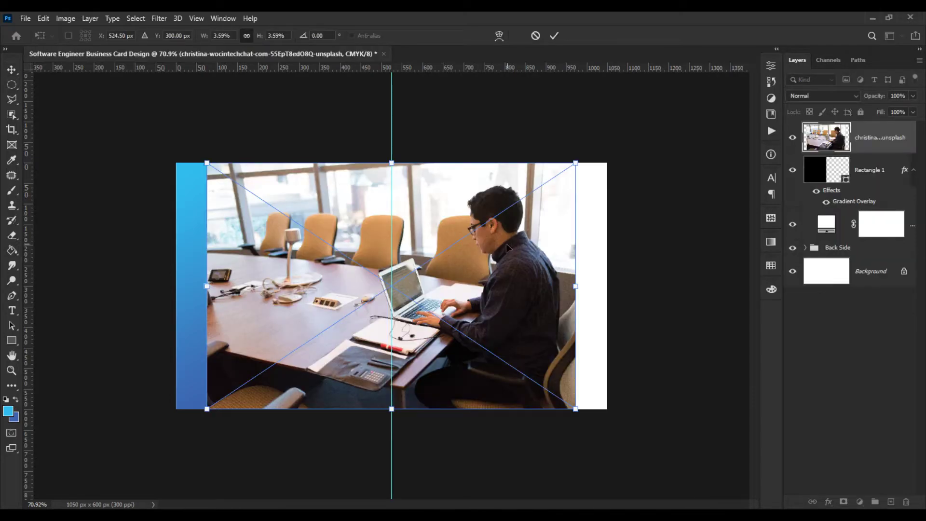
# Move the photo over the card's left half and clip it to Rectangle 1.
pyautogui.moveTo(506, 243); pyautogui.dragTo(324, 242)
pyautogui.press('Return')
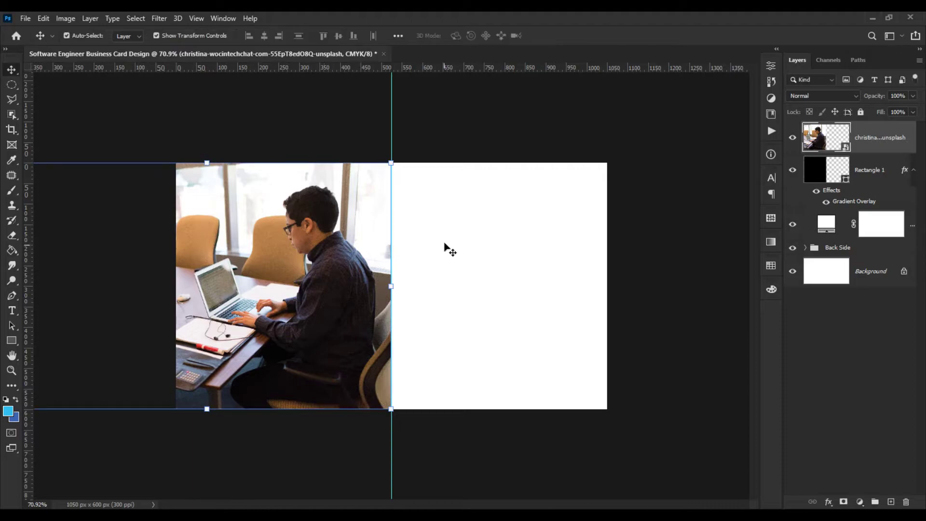
pyautogui.rightClick(911, 140)
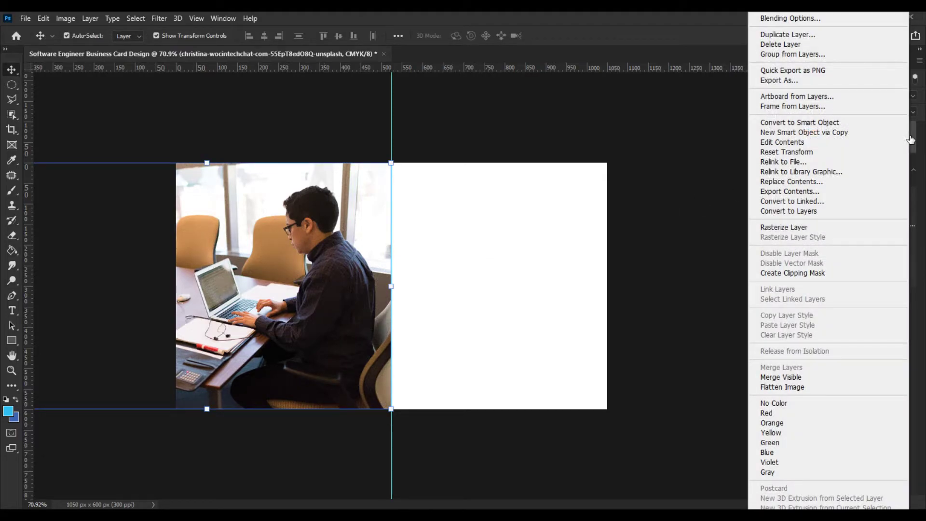
pyautogui.click(851, 279)
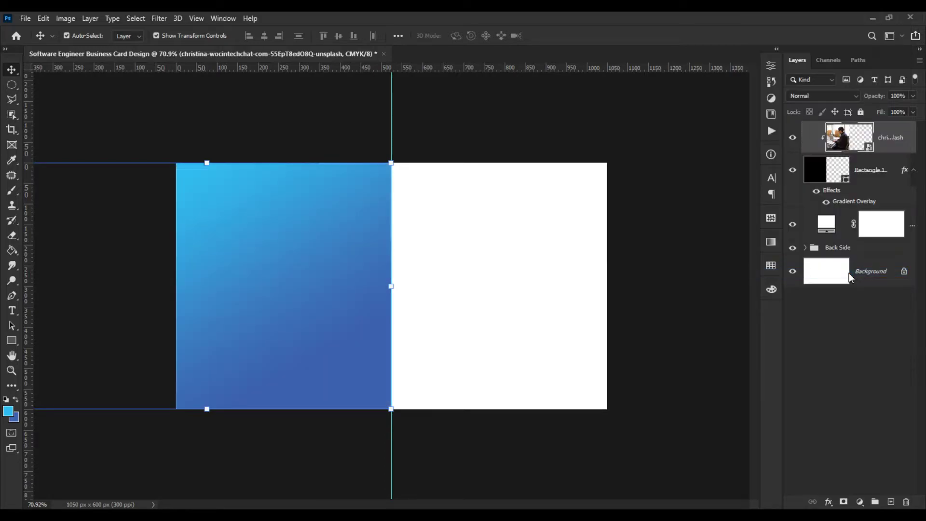
# Convert Rectangle 1 to a Smart Object and set the photo's blend mode to Soft Light.
pyautogui.rightClick(871, 174)
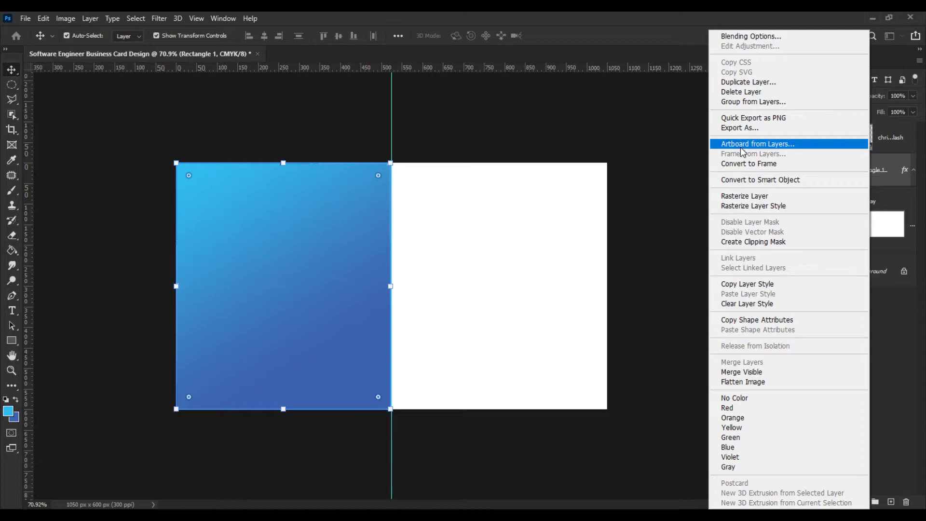
pyautogui.click(742, 180)
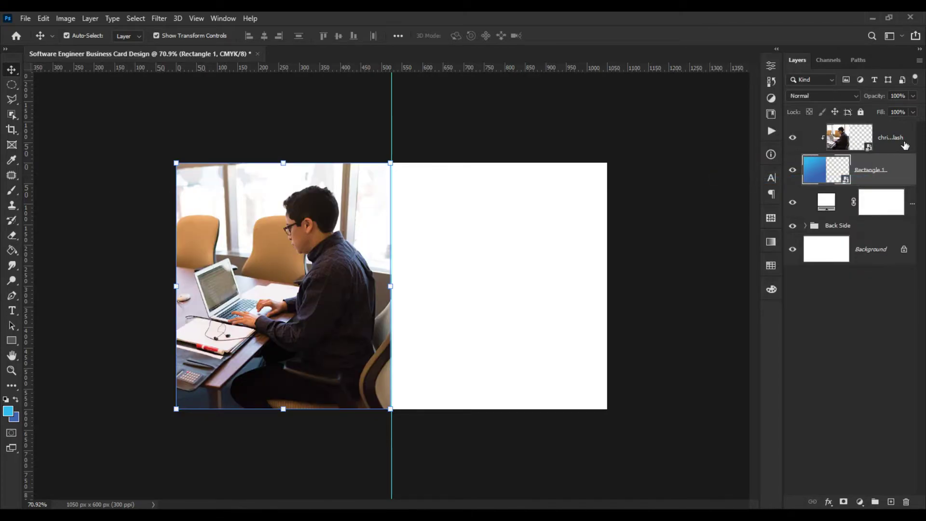
pyautogui.click(883, 140)
pyautogui.click(847, 97)
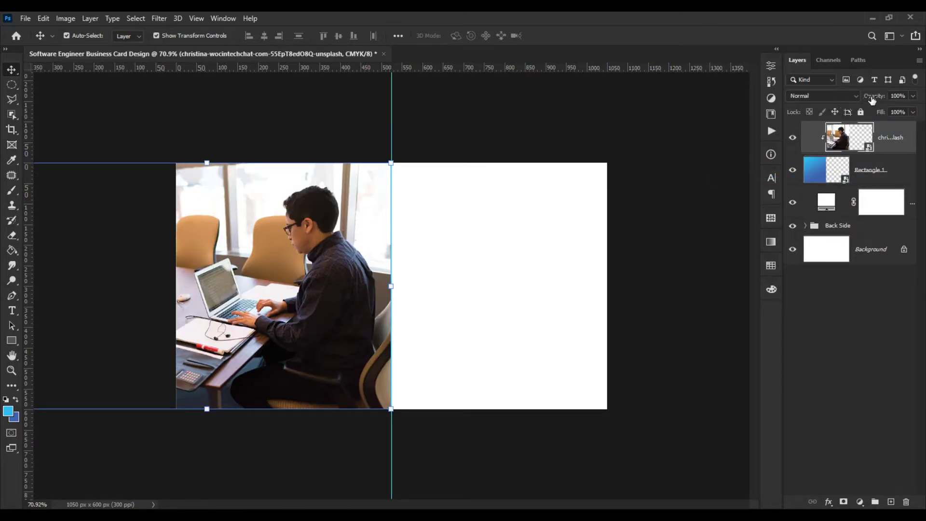
pyautogui.click(813, 245)
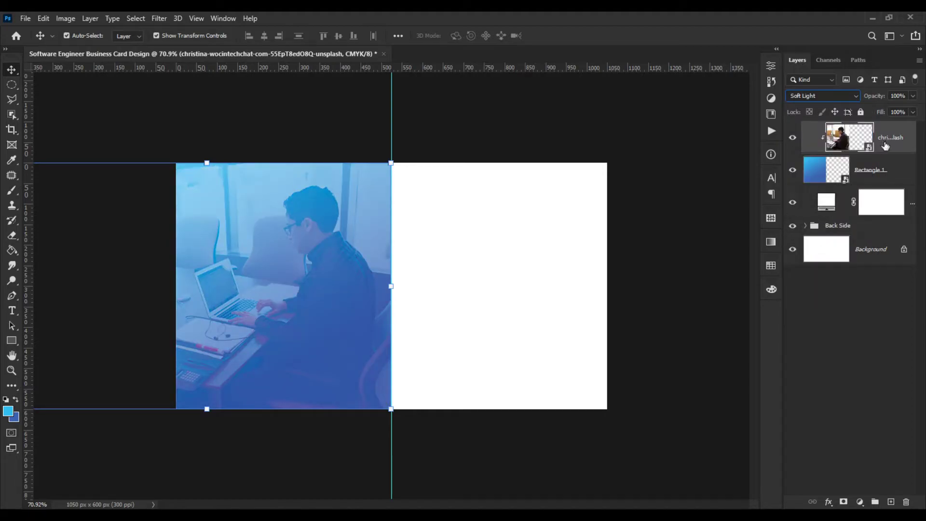
# Lower the photo layer's opacity to 22%.
pyautogui.click(647, 141)
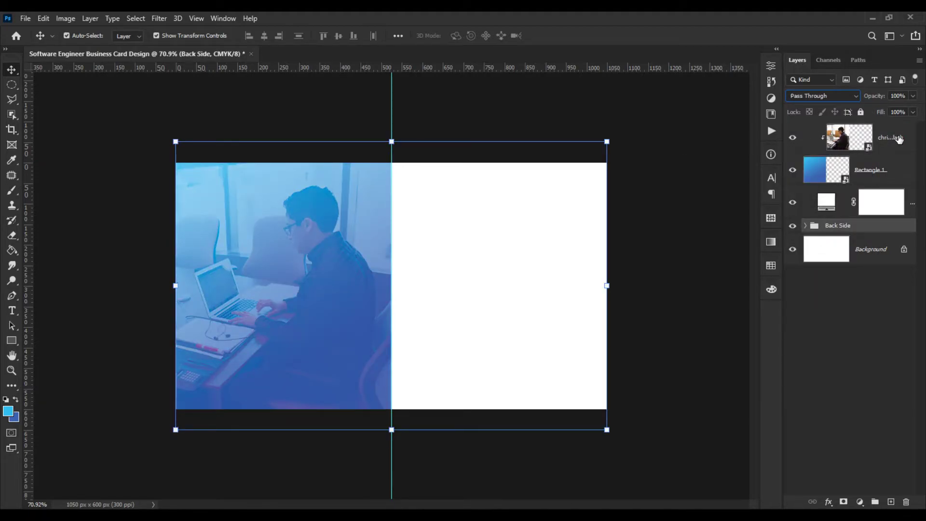
pyautogui.click(899, 139)
pyautogui.click(897, 96)
pyautogui.write('22')
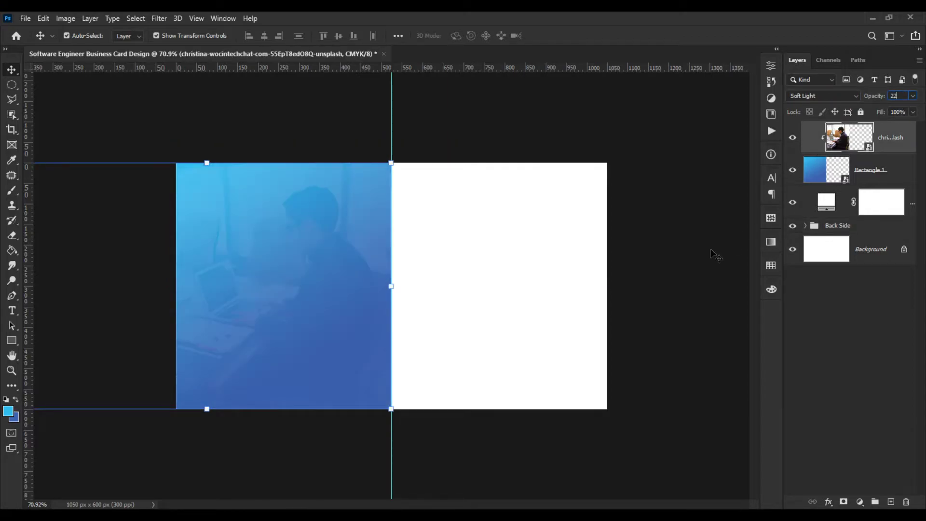
pyautogui.click(835, 362)
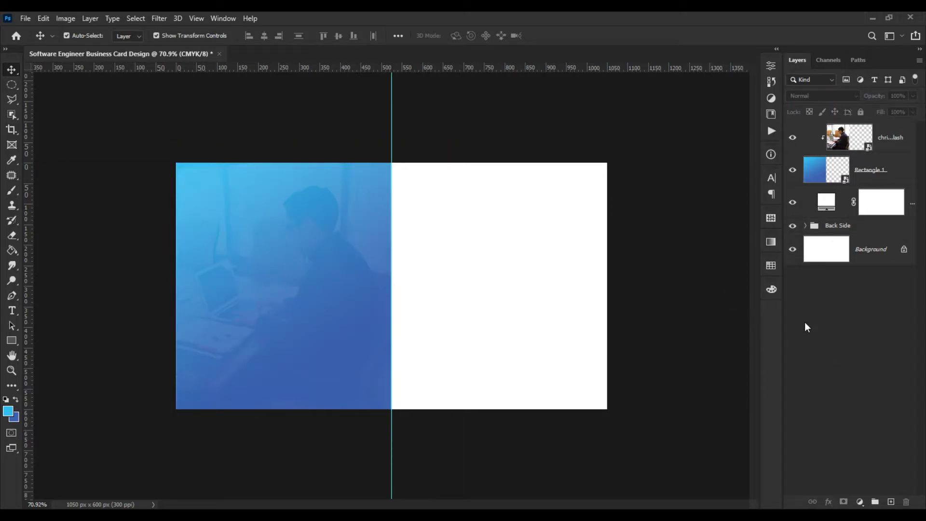
# Duplicate the Logo group to the top, shrink it to about 83% and move it onto the blue left half.
pyautogui.click(805, 225)
pyautogui.moveTo(854, 240); pyautogui.dragTo(861, 131)
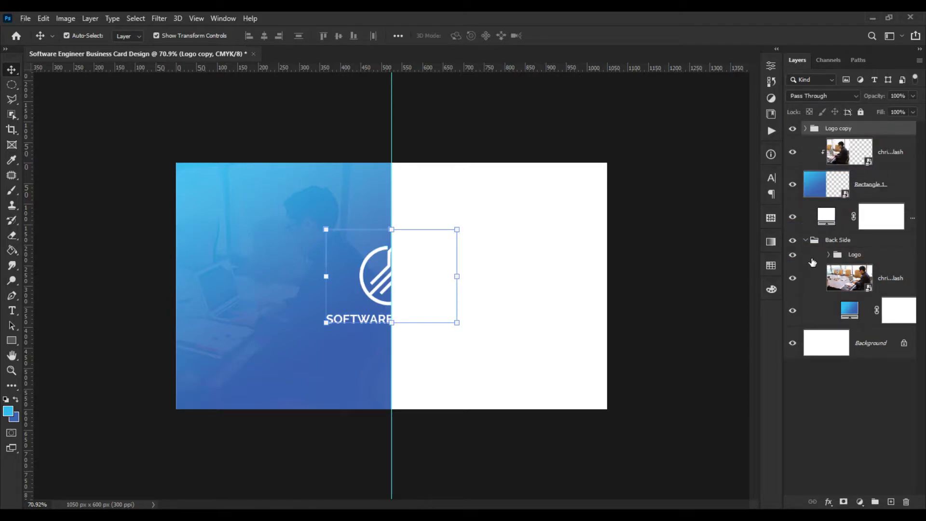
pyautogui.click(806, 241)
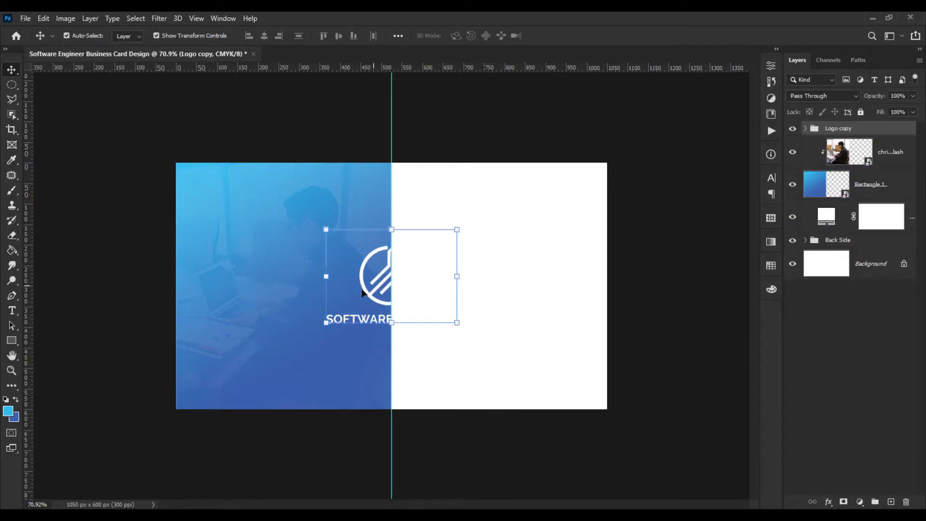
pyautogui.moveTo(460, 284); pyautogui.dragTo(435, 284)
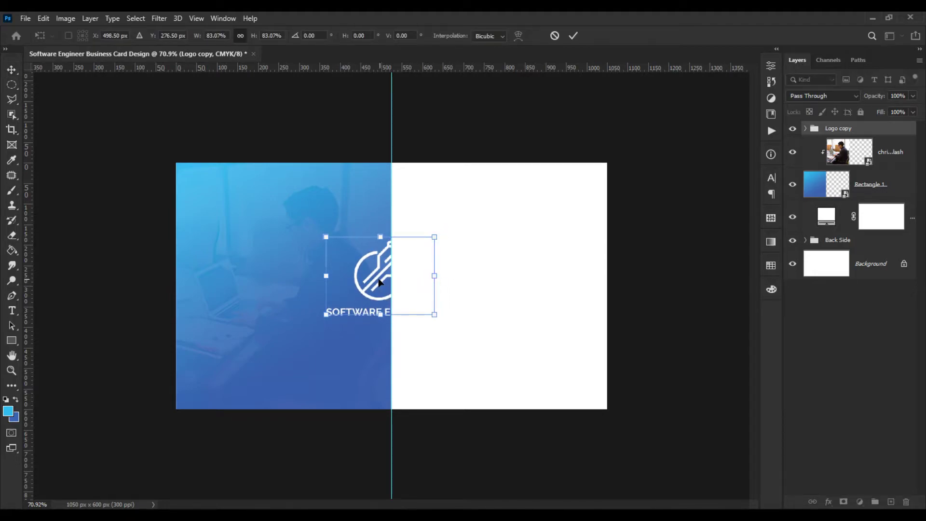
pyautogui.moveTo(361, 281); pyautogui.dragTo(285, 279)
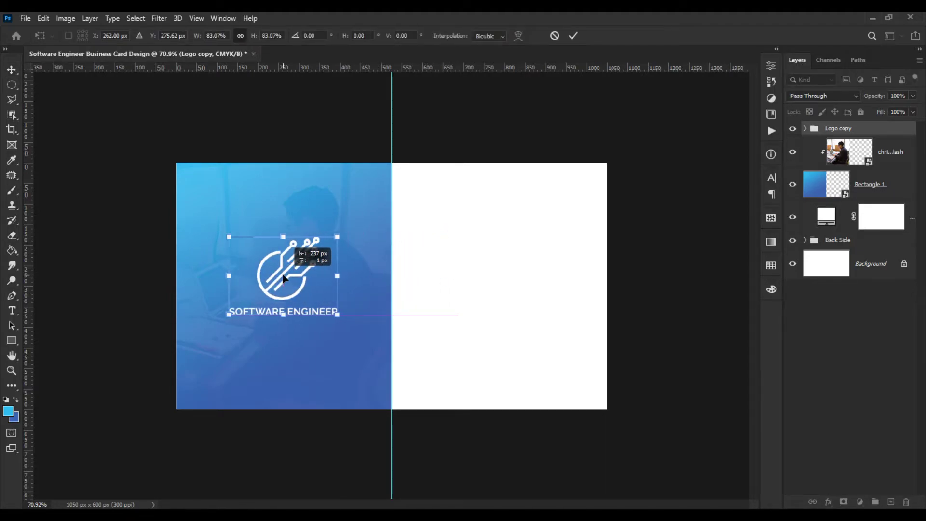
pyautogui.press('Return')
# Rename the logo copy group to 'Logo' and fit the whole card in the window.
pyautogui.click(124, 254)
pyautogui.scroll(3, 331, 292)
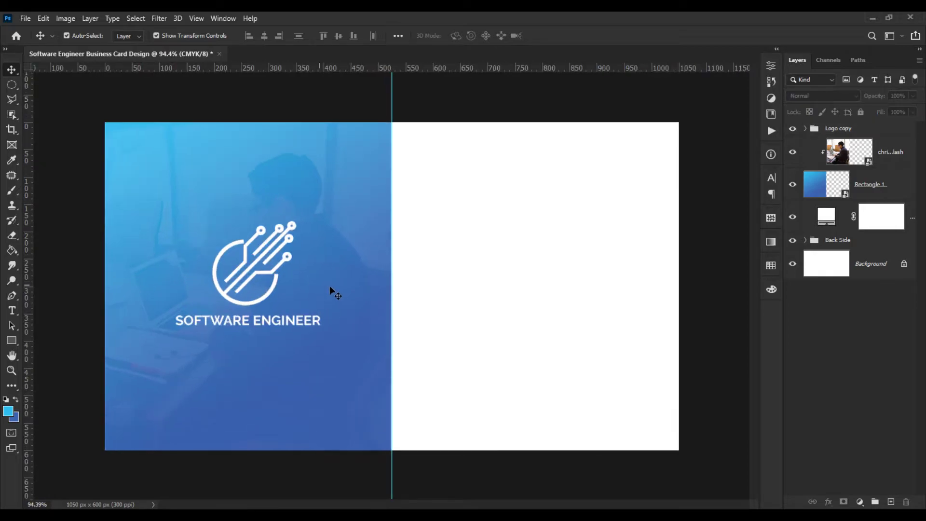
pyautogui.scroll(1, 343, 276)
pyautogui.scroll(-3, 363, 279)
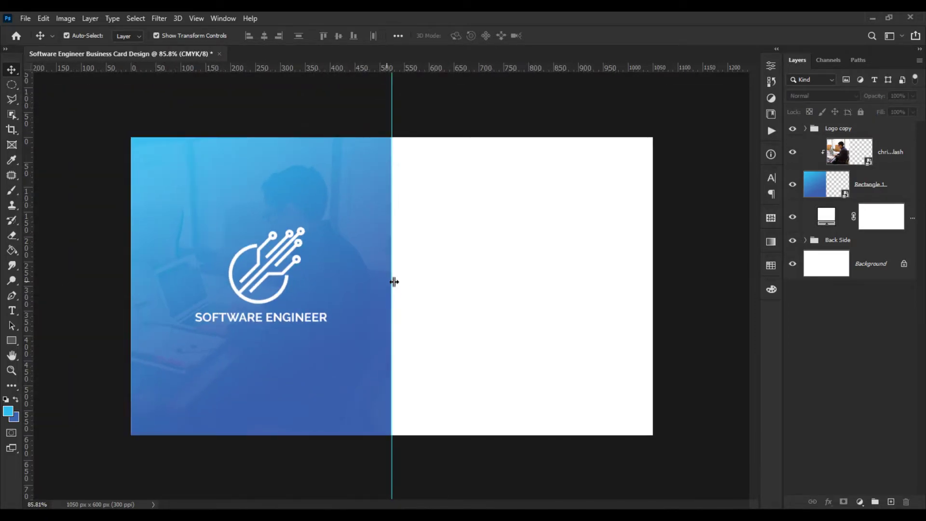
pyautogui.scroll(2, 415, 292)
pyautogui.doubleClick(849, 128)
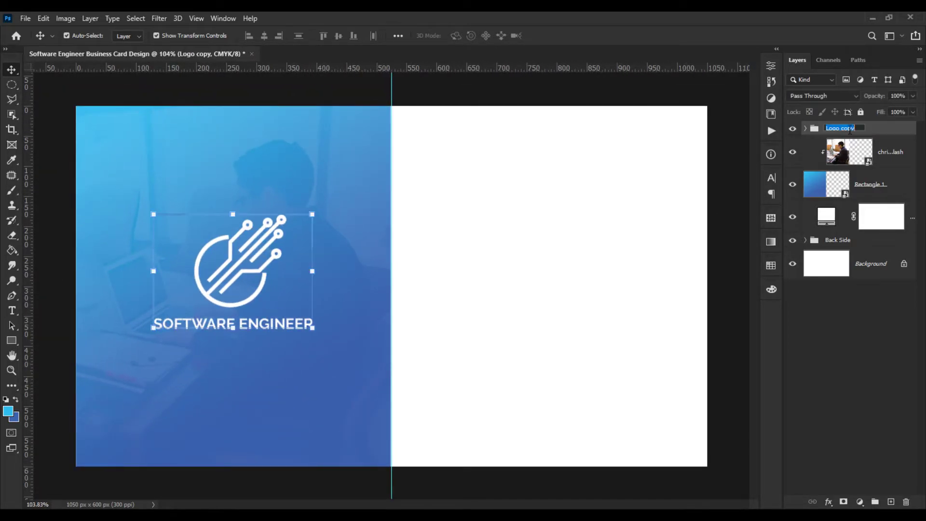
pyautogui.write('Logo')
pyautogui.press('Return')
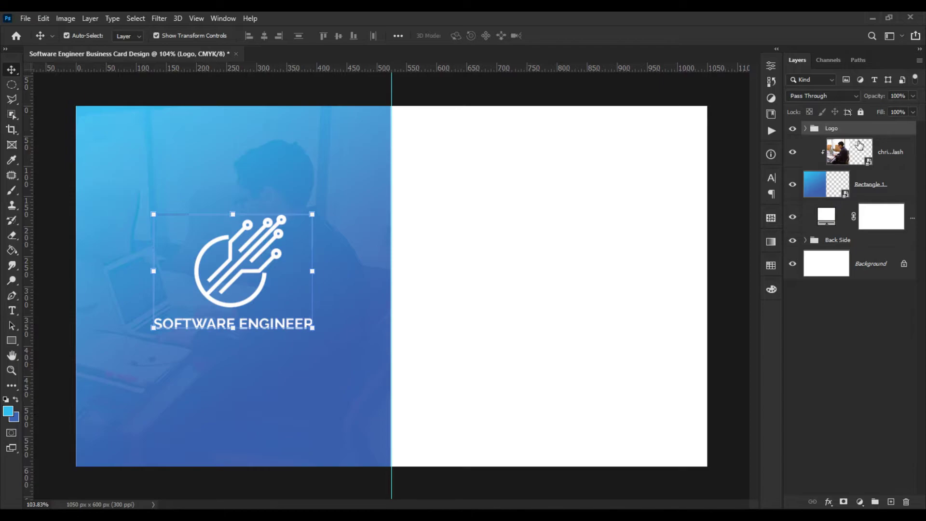
pyautogui.click(870, 331)
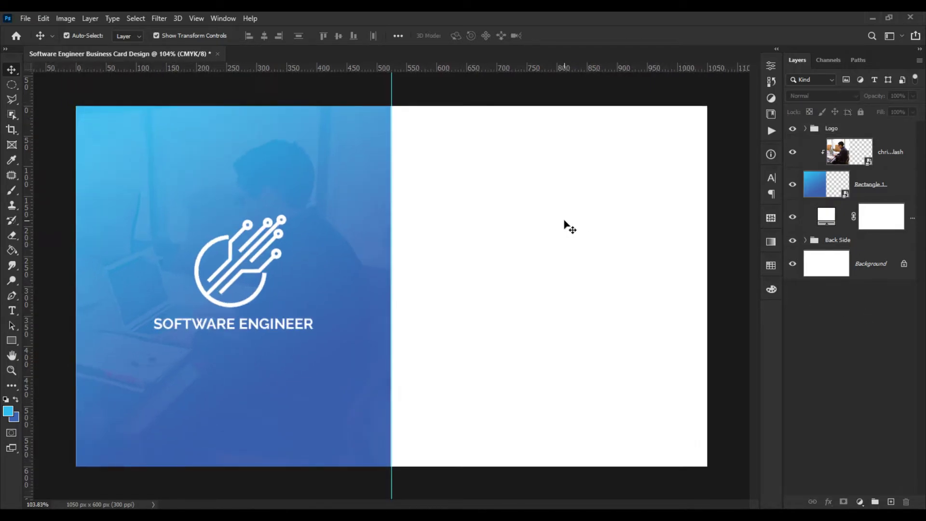
pyautogui.scroll(1, 625, 228)
pyautogui.moveTo(625, 229); pyautogui.dragTo(517, 217)
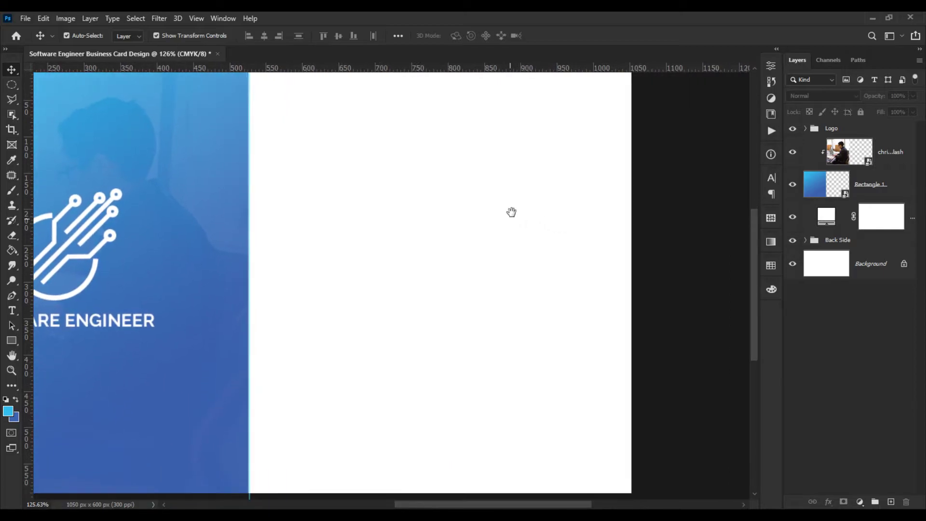
pyautogui.hotkey('ctrl', '0')
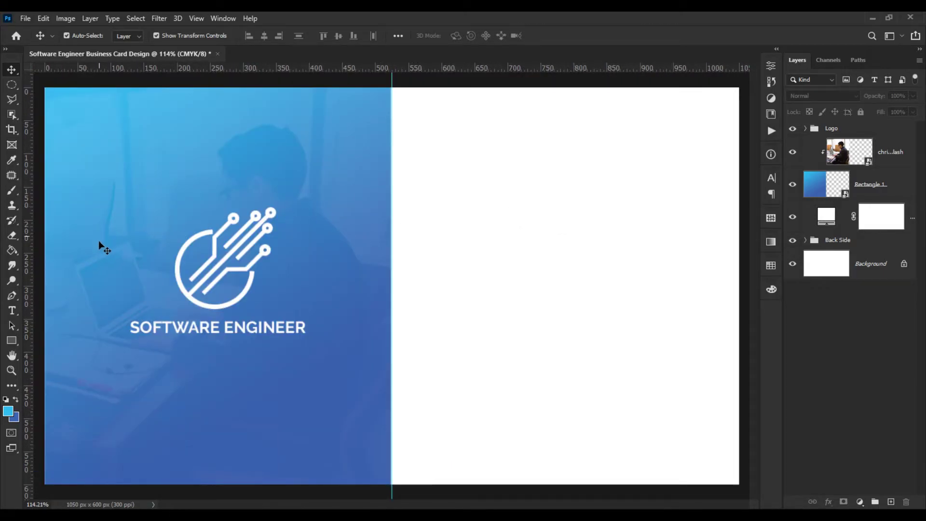
# Type the cardholder's name in black text on the card's right half.
pyautogui.click(12, 311)
pyautogui.click(472, 244)
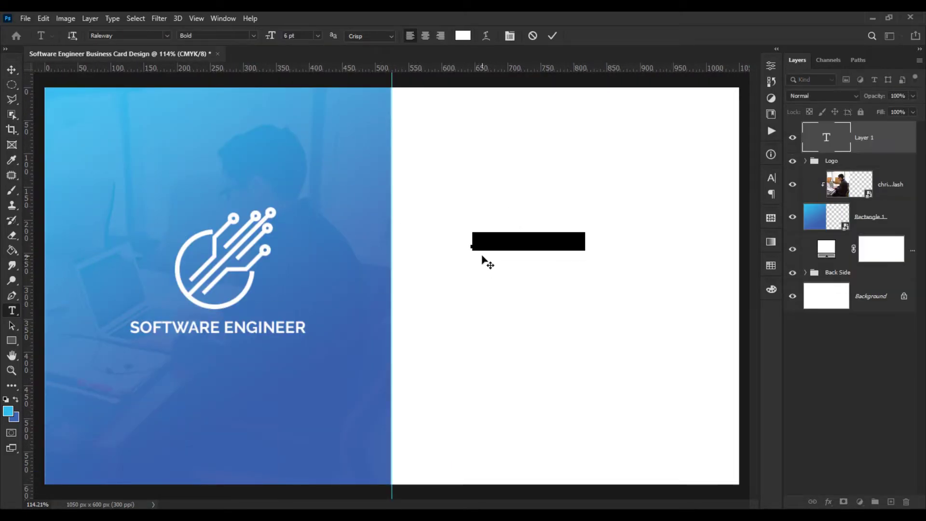
pyautogui.click(465, 41)
pyautogui.click(614, 428)
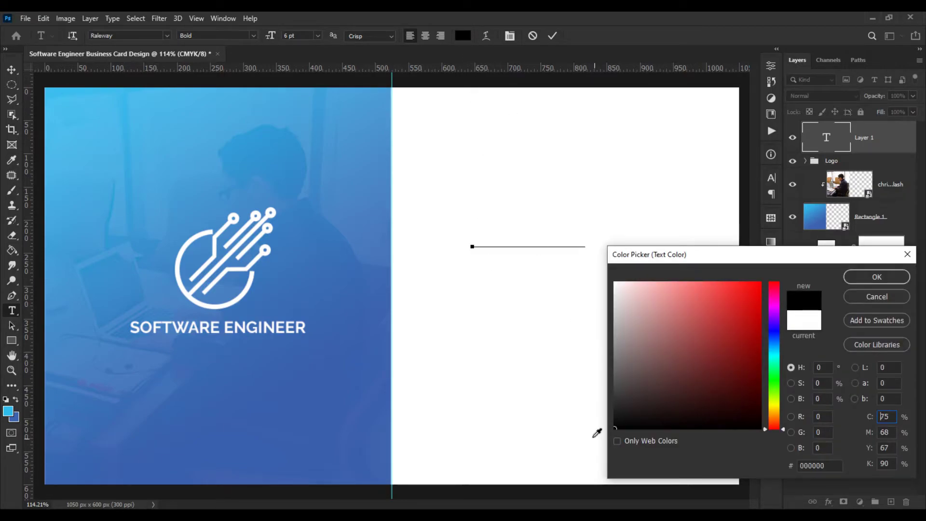
pyautogui.click(861, 279)
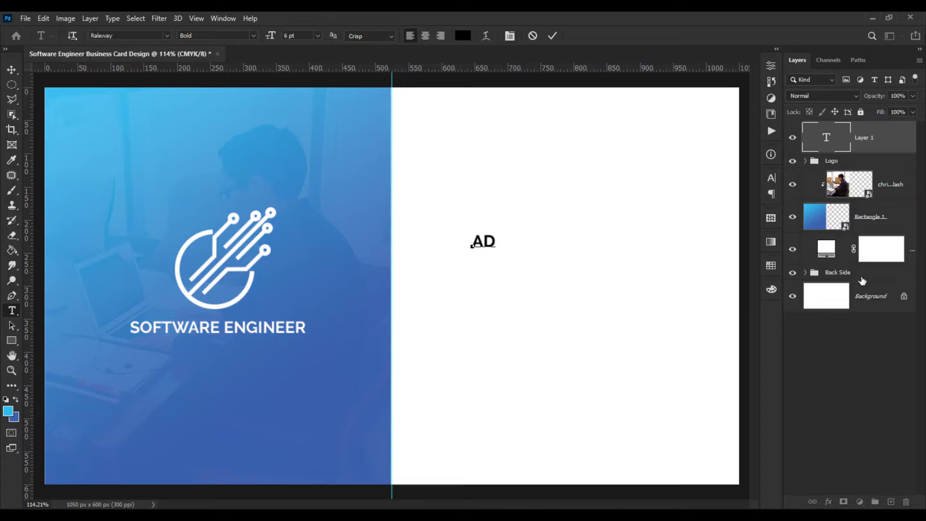
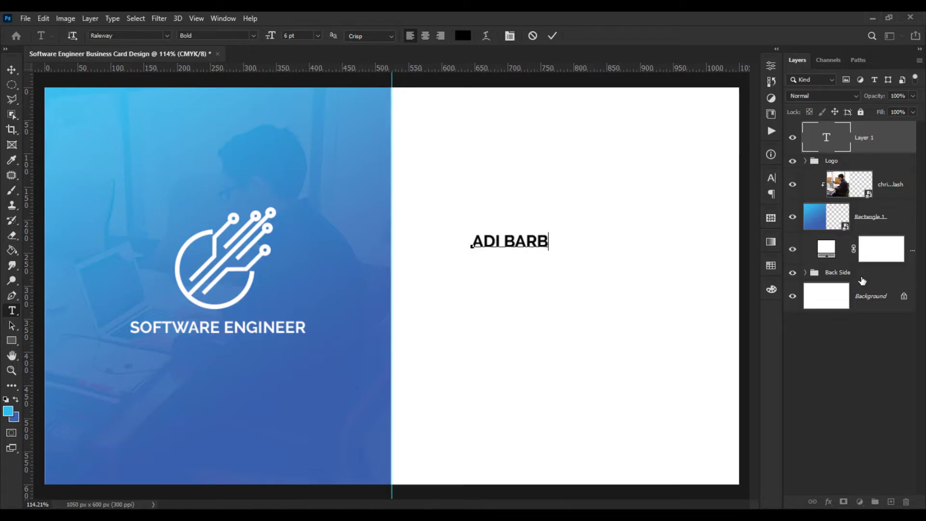
# Set the name in Raleway Black weight and enlarge it to about 215%.
pyautogui.hotkey('ctrl', 'a')
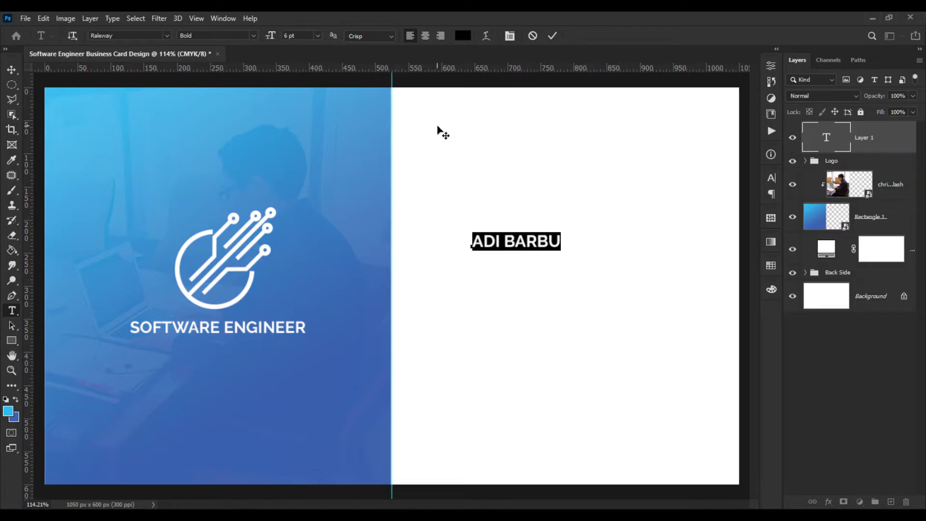
pyautogui.click(251, 35)
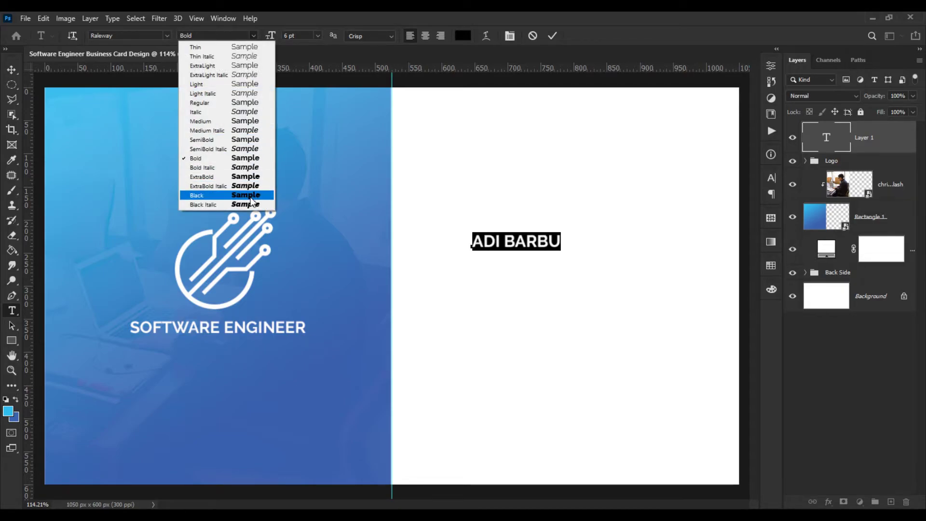
pyautogui.click(212, 187)
pyautogui.click(13, 72)
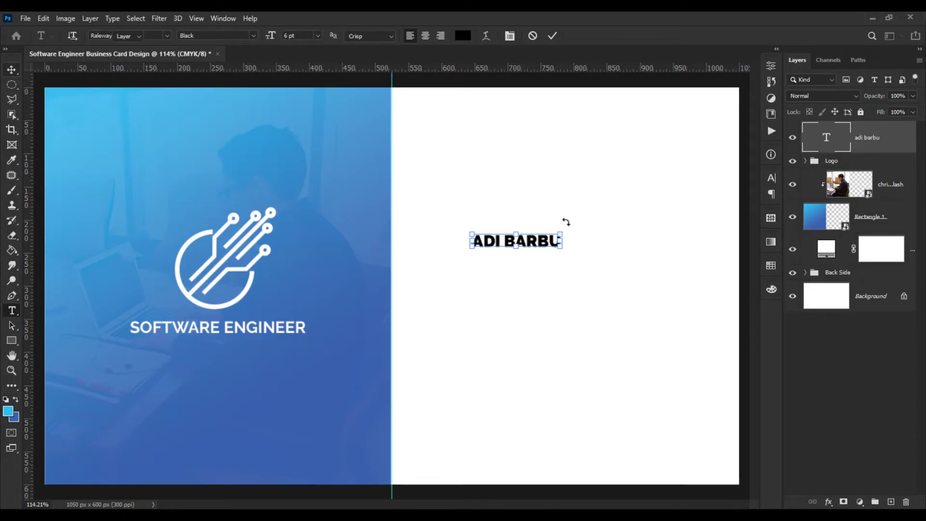
pyautogui.moveTo(564, 243); pyautogui.dragTo(666, 247)
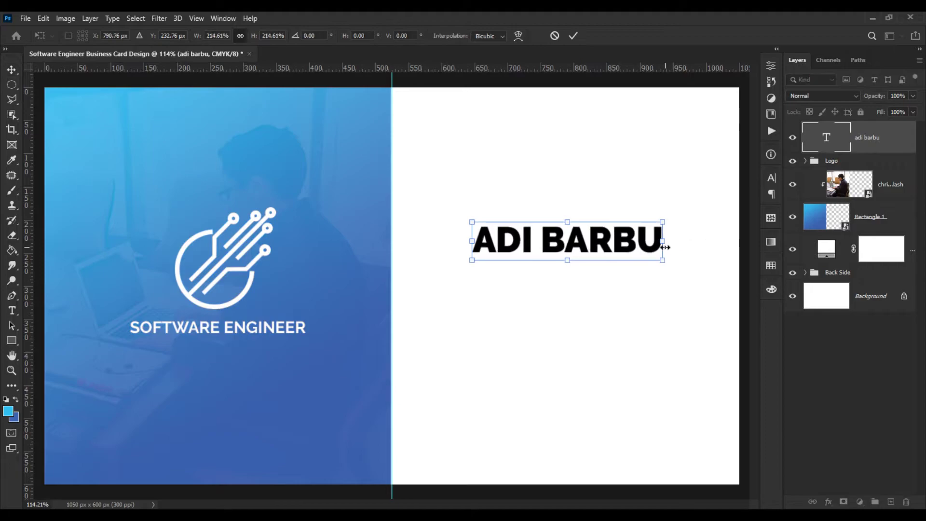
pyautogui.press('Return')
pyautogui.click(627, 273)
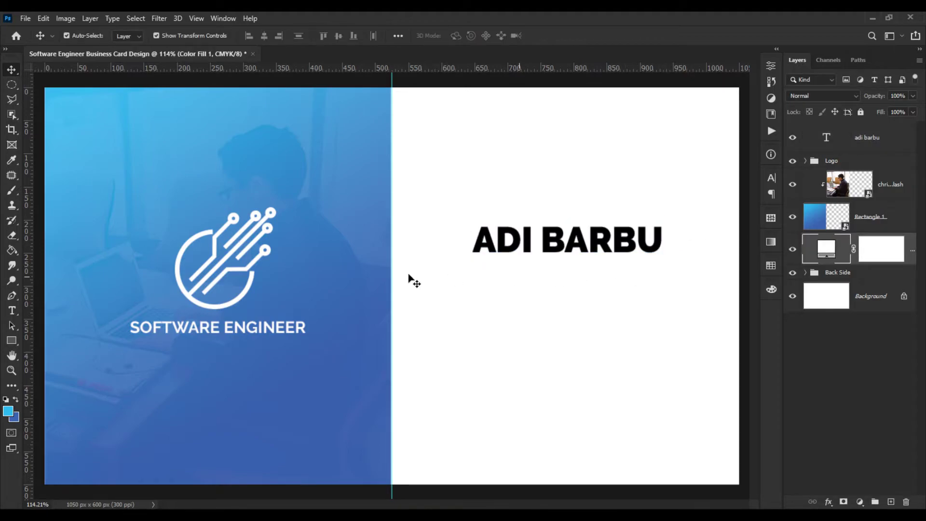
# Type the SOFTWARE ENGINEER title line below the name.
pyautogui.click(12, 311)
pyautogui.click(457, 350)
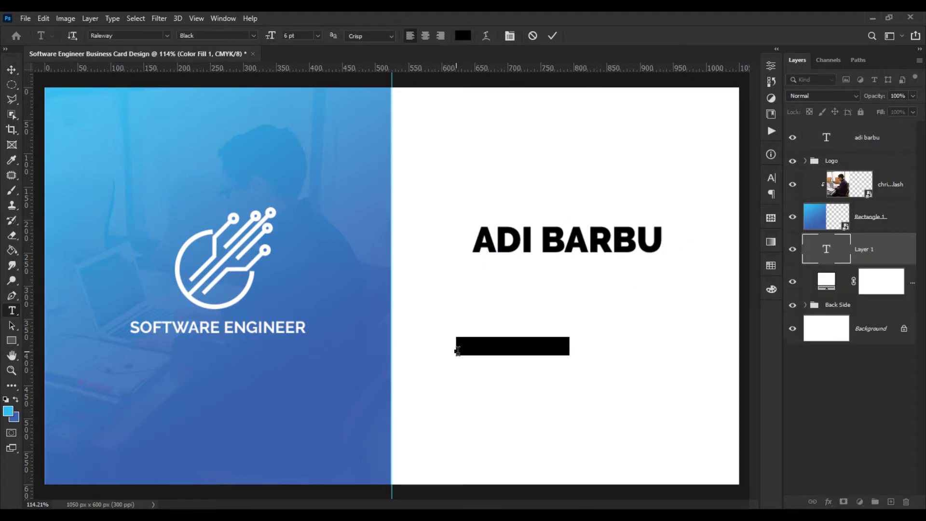
pyautogui.write('sOF')
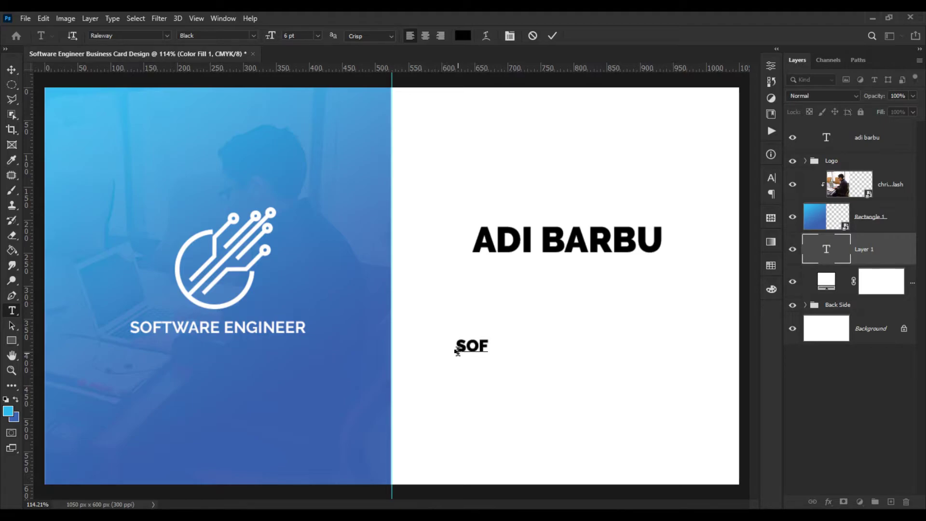
pyautogui.write('WARE')
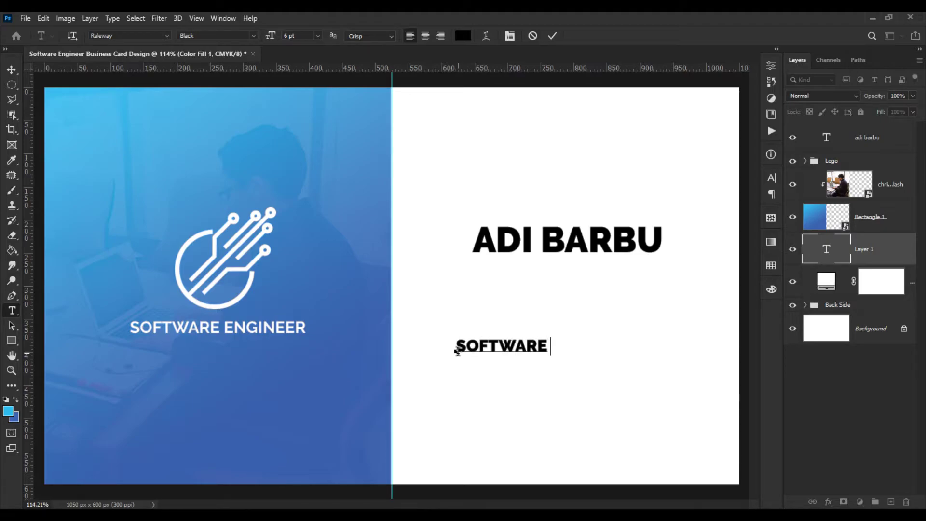
pyautogui.write('ENGIN')
pyautogui.write('EER')
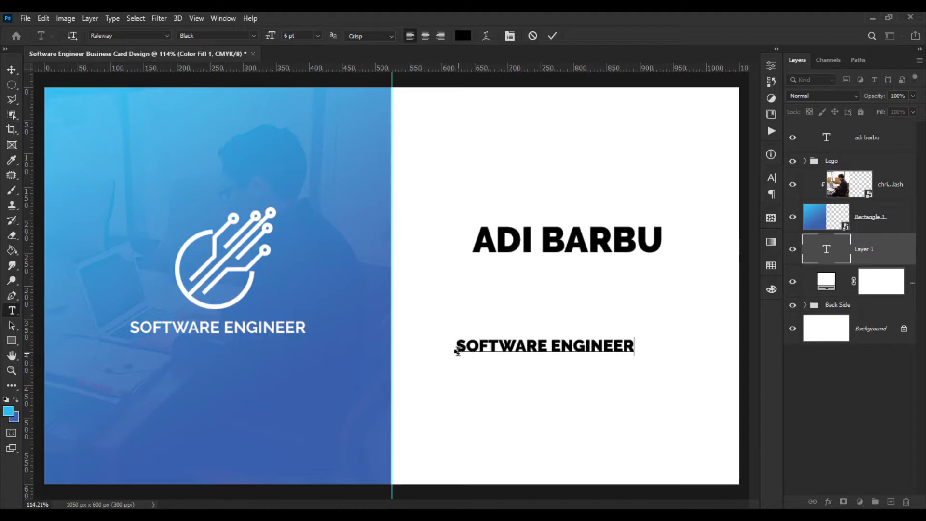
# Set the title to Raleway Medium in light grey.
pyautogui.hotkey('ctrl', 'a')
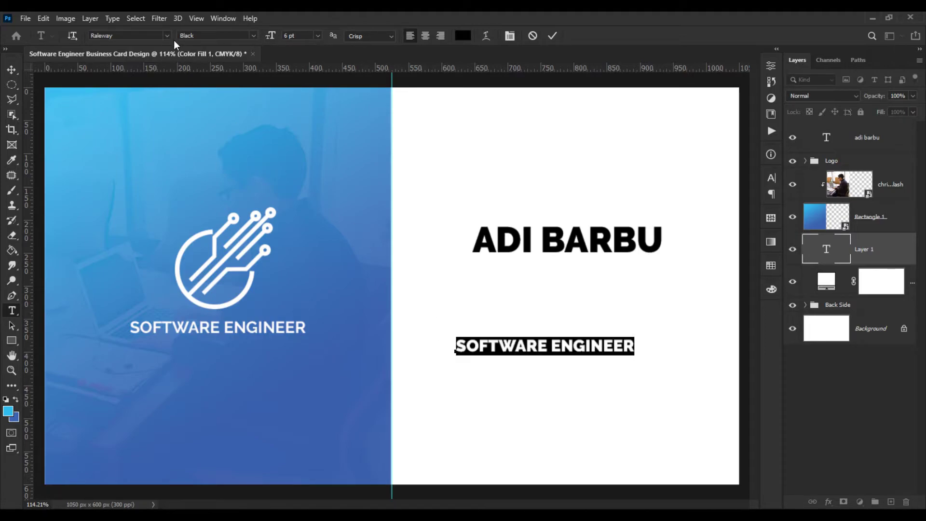
pyautogui.click(165, 36)
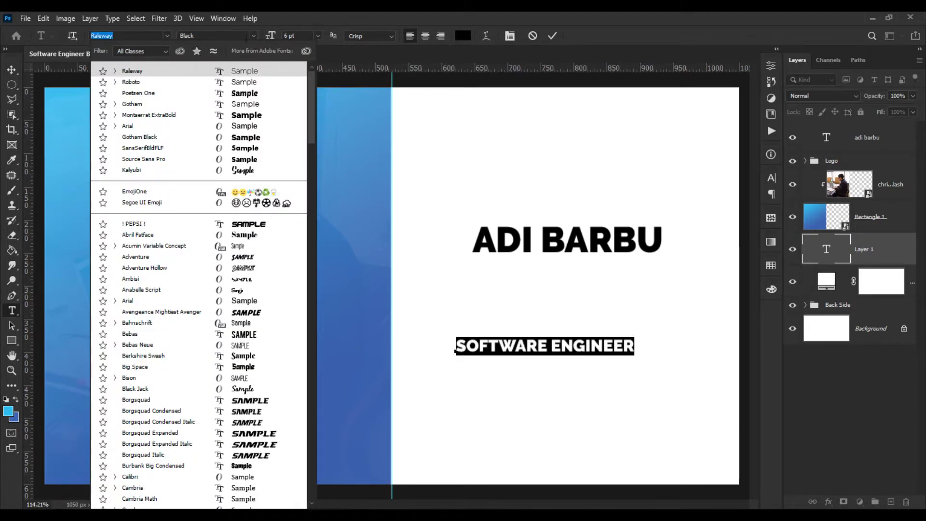
pyautogui.click(255, 37)
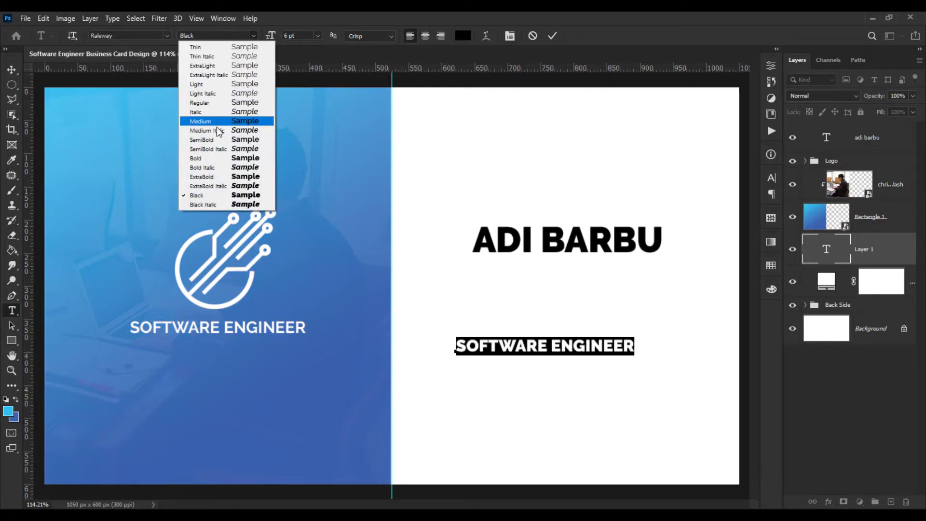
pyautogui.click(216, 121)
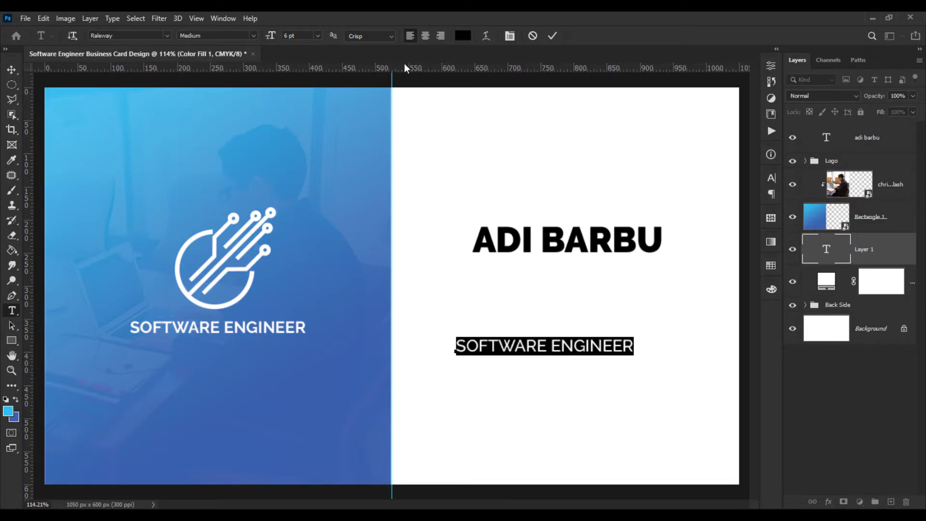
pyautogui.click(461, 34)
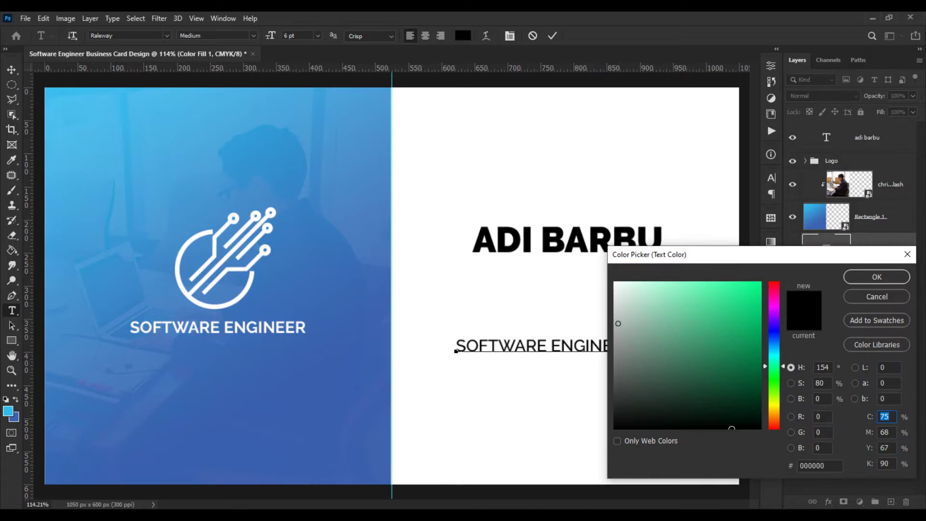
pyautogui.click(615, 332)
pyautogui.click(876, 278)
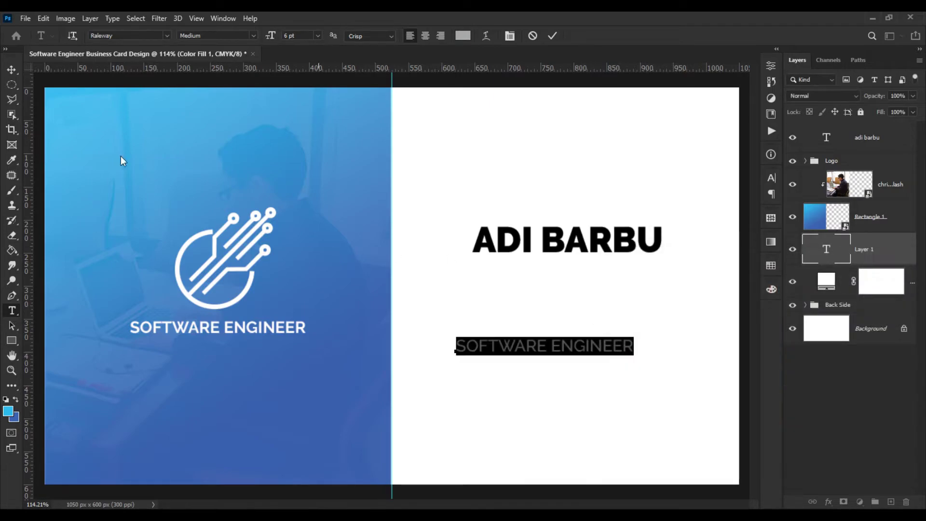
# Scale the title down to about 68% and position it beneath the name.
pyautogui.click(11, 71)
pyautogui.scroll(3, 662, 359)
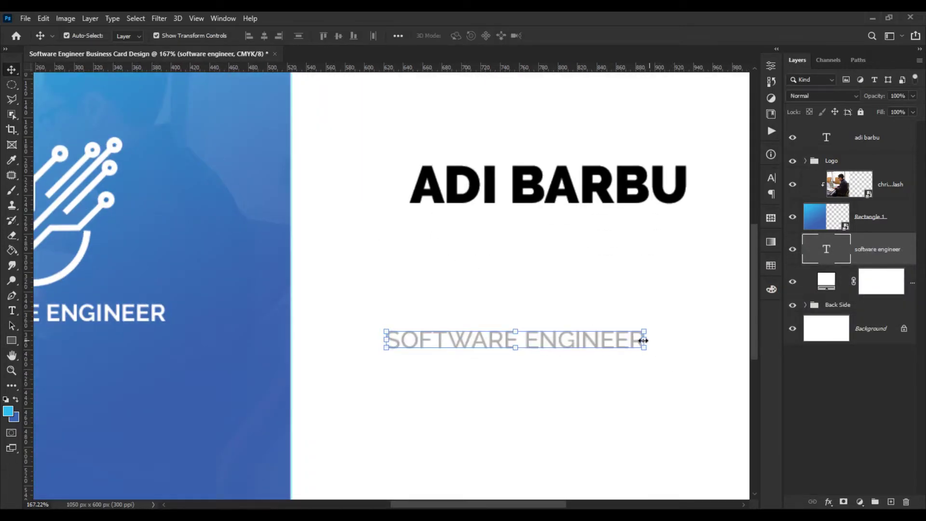
pyautogui.hotkey('ctrl', 't')
pyautogui.moveTo(648, 337)
pyautogui.mouseDown()
pyautogui.moveTo(566, 337)
pyautogui.moveTo(564, 219)
pyautogui.mouseUp()
# Stack SOFTWARE ENGINEER under the name, then move both up and left together.
pyautogui.press('Return')
pyautogui.hotkey('ctrl', '0')
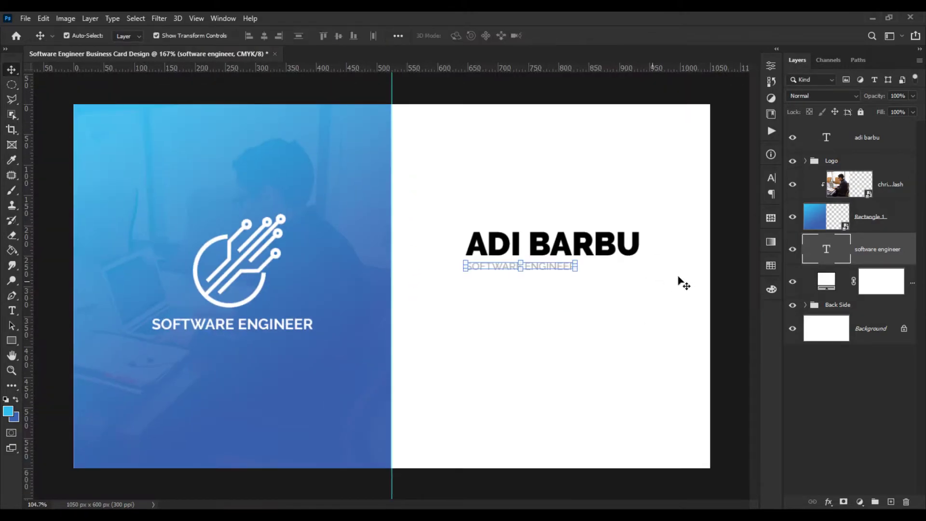
pyautogui.moveTo(867, 251); pyautogui.dragTo(869, 164)
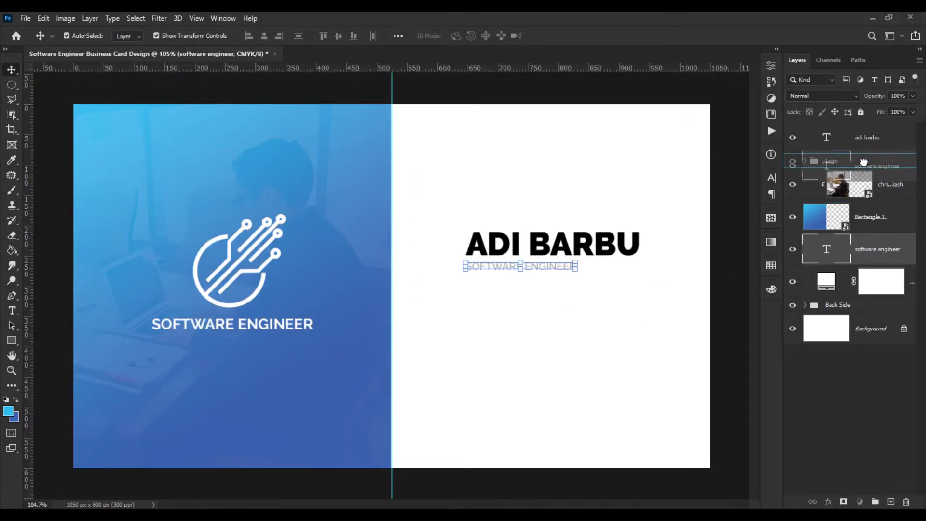
pyautogui.hotkey('shift', 'alt', ']')
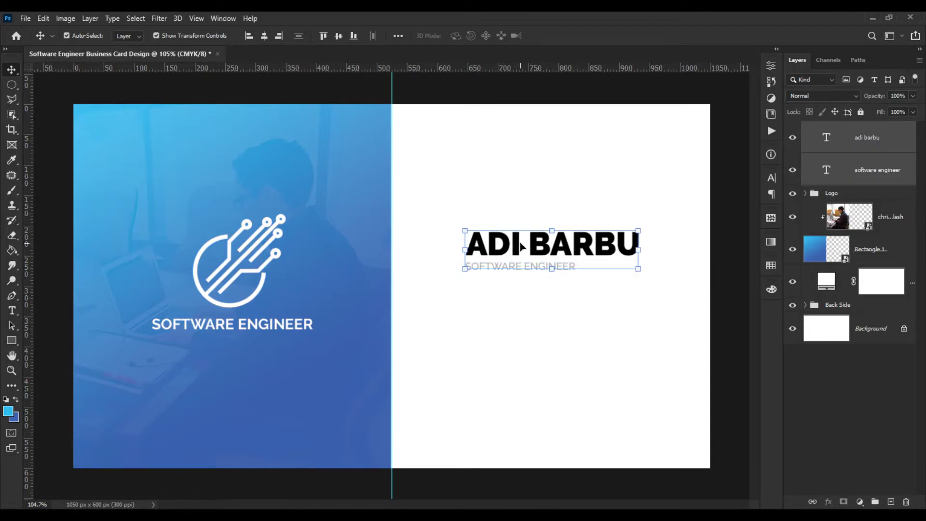
pyautogui.moveTo(521, 247); pyautogui.dragTo(497, 197)
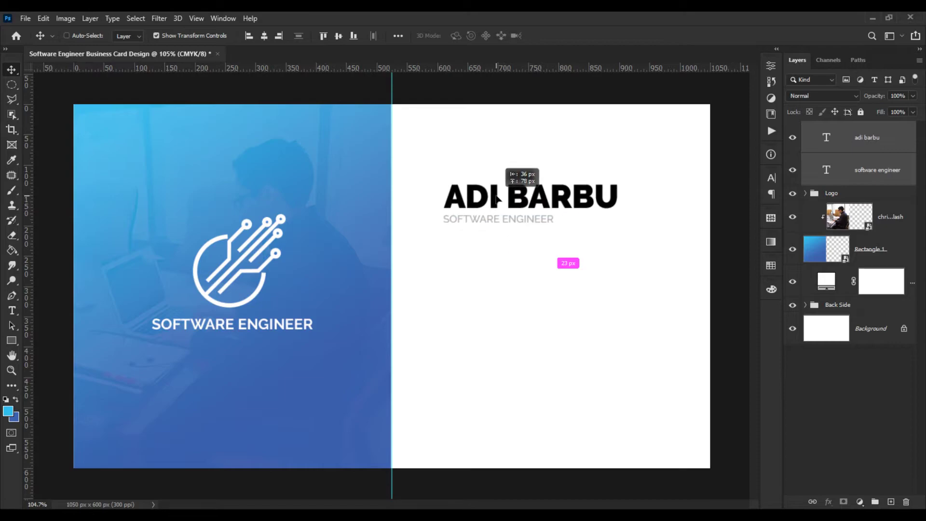
pyautogui.keyDown('ctrl'); pyautogui.click(731, 148); pyautogui.keyUp('ctrl')
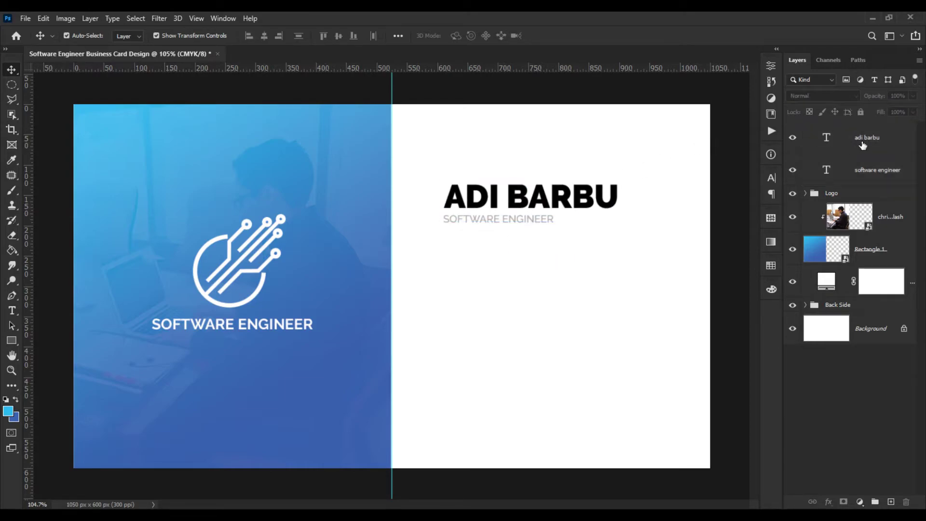
# Group the name and title layers into a group called Name.
pyautogui.click(863, 140)
pyautogui.keyDown('shift'); pyautogui.click(868, 169); pyautogui.keyUp('shift')
pyautogui.click(876, 500)
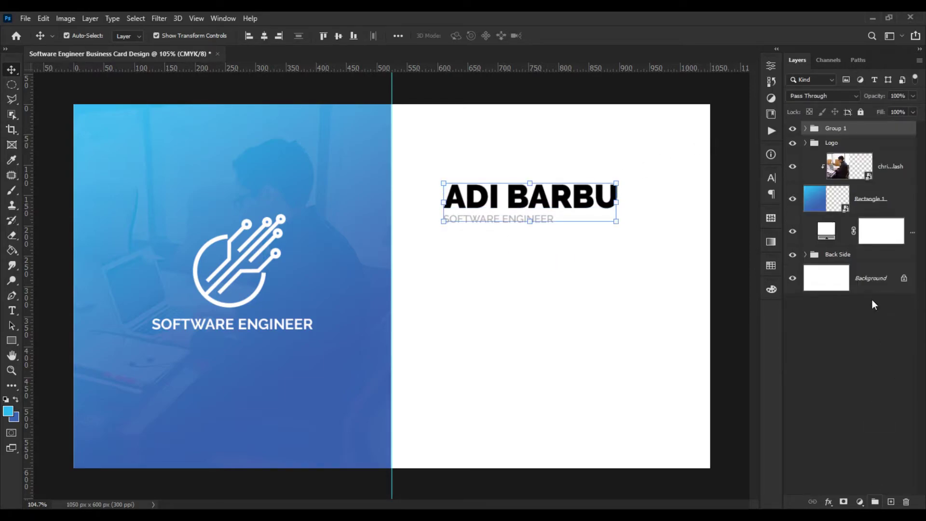
pyautogui.doubleClick(843, 130)
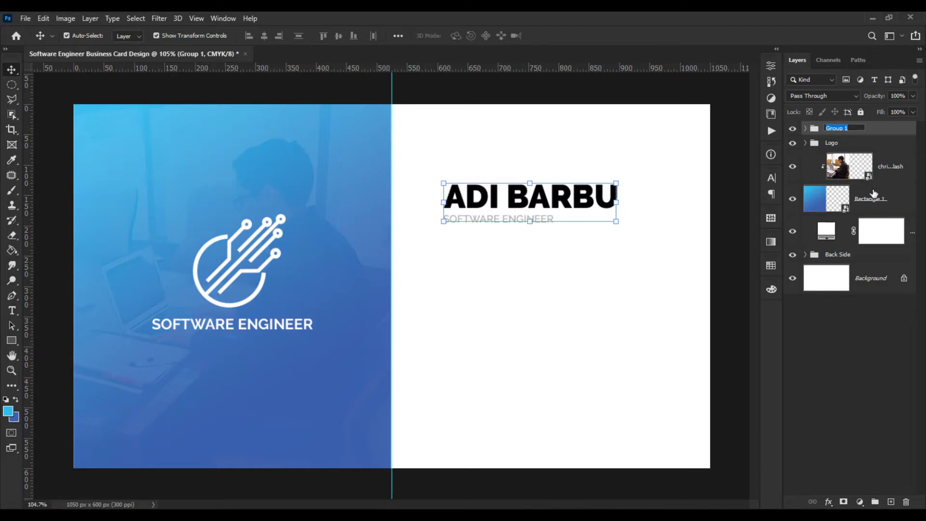
pyautogui.write('Name')
pyautogui.press('Return')
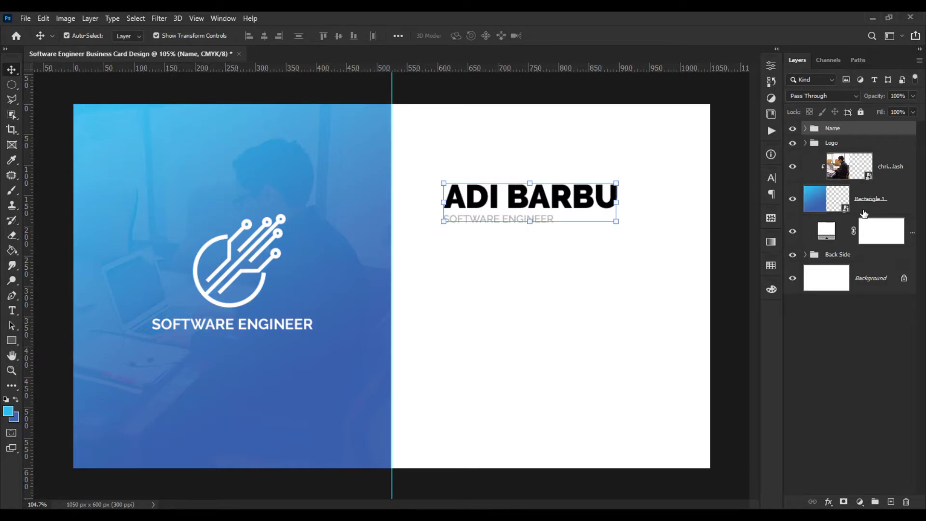
pyautogui.click(857, 378)
pyautogui.scroll(1, 515, 323)
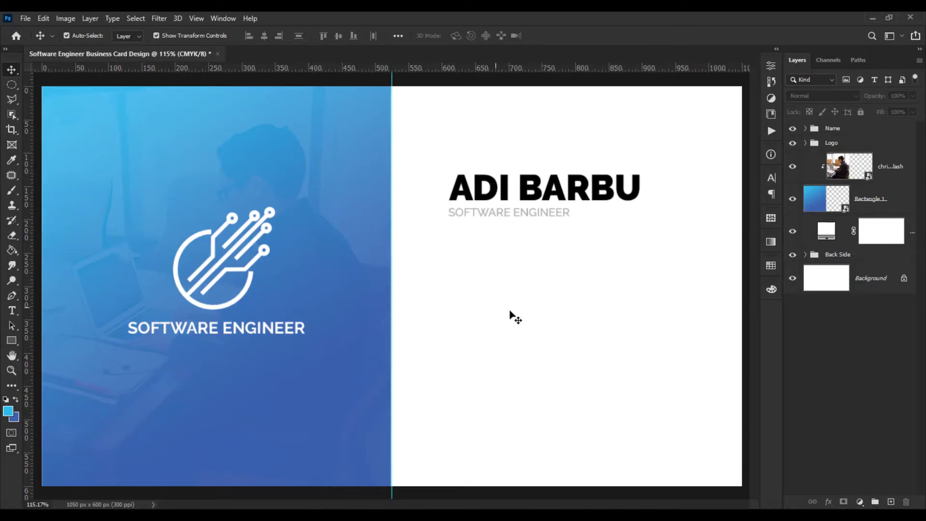
pyautogui.scroll(2, 509, 317)
# Add a vertical guide at about 610 px and draw a small circle from it.
pyautogui.moveTo(591, 325); pyautogui.dragTo(497, 272)
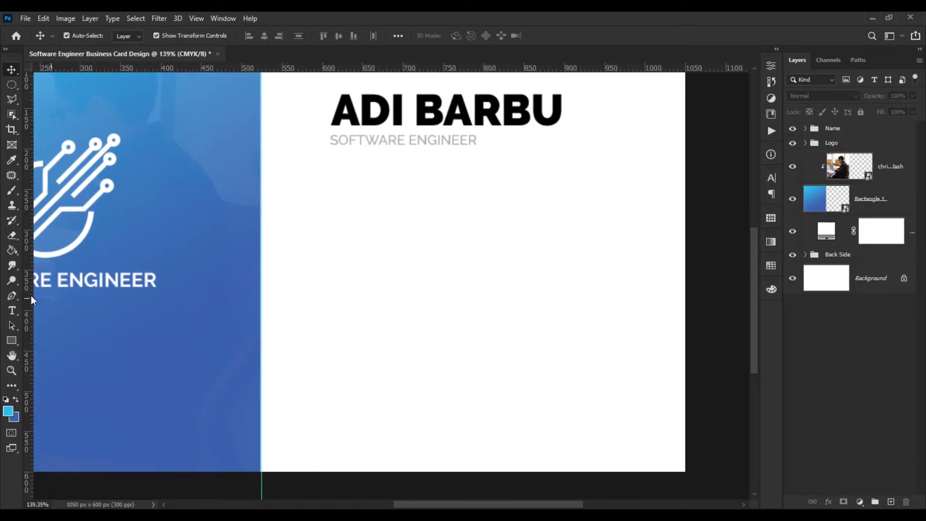
pyautogui.moveTo(31, 296); pyautogui.dragTo(331, 295)
pyautogui.rightClick(14, 345)
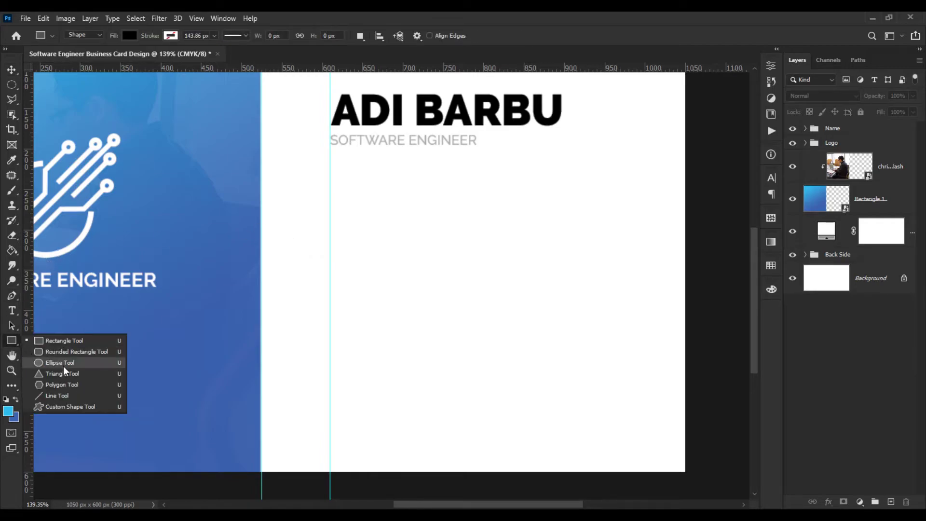
pyautogui.click(63, 363)
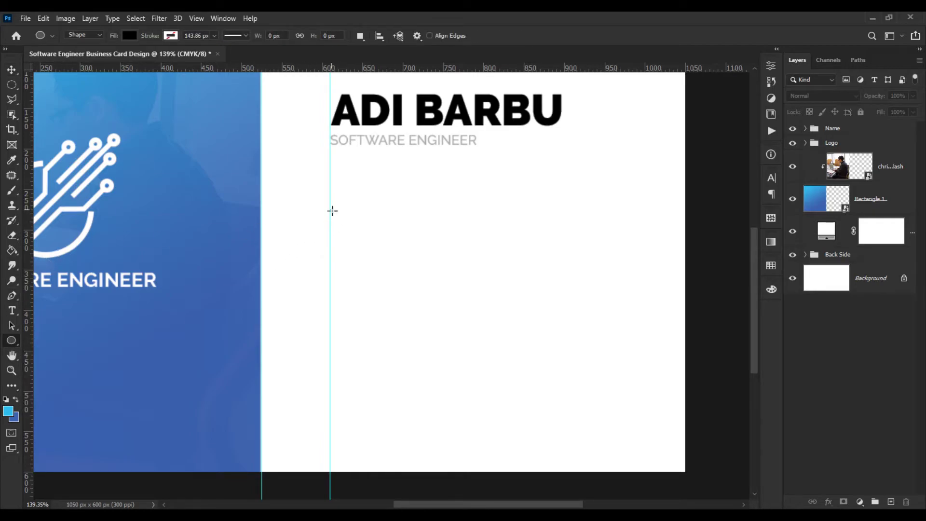
pyautogui.moveTo(333, 211); pyautogui.dragTo(383, 283)
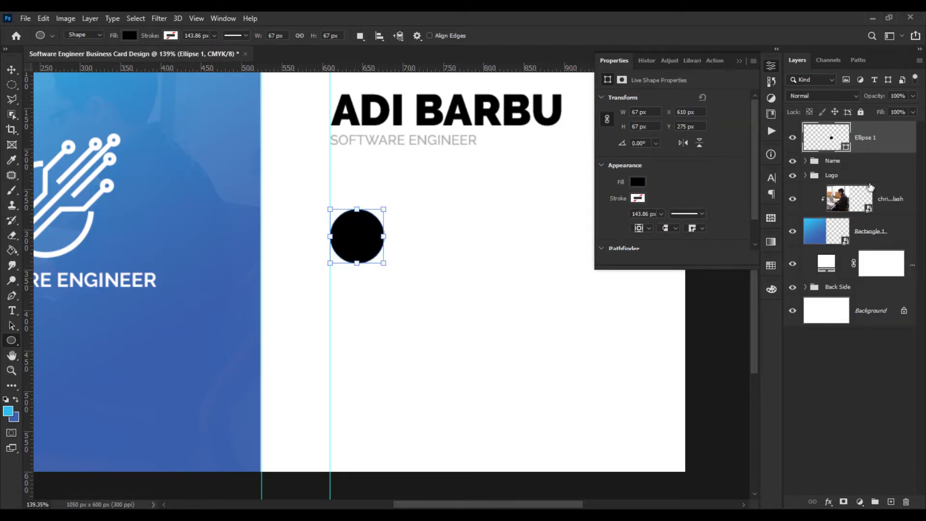
# Fill the circle with a reversed blue gradient, light blue on top.
pyautogui.rightClick(886, 136)
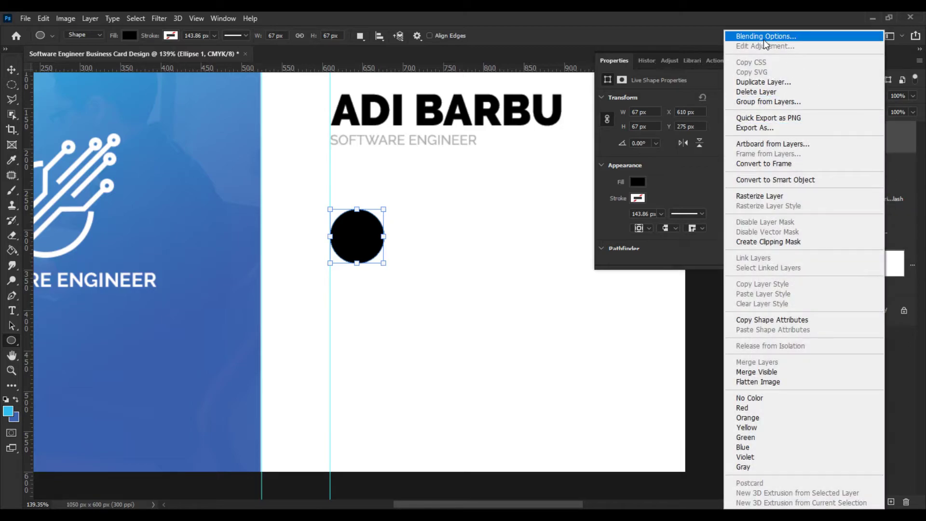
pyautogui.click(892, 134)
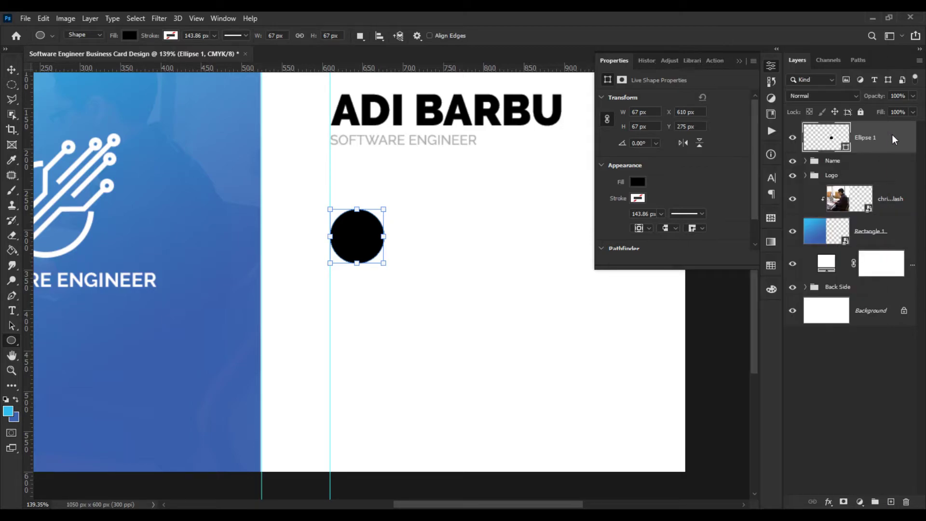
pyautogui.click(129, 35)
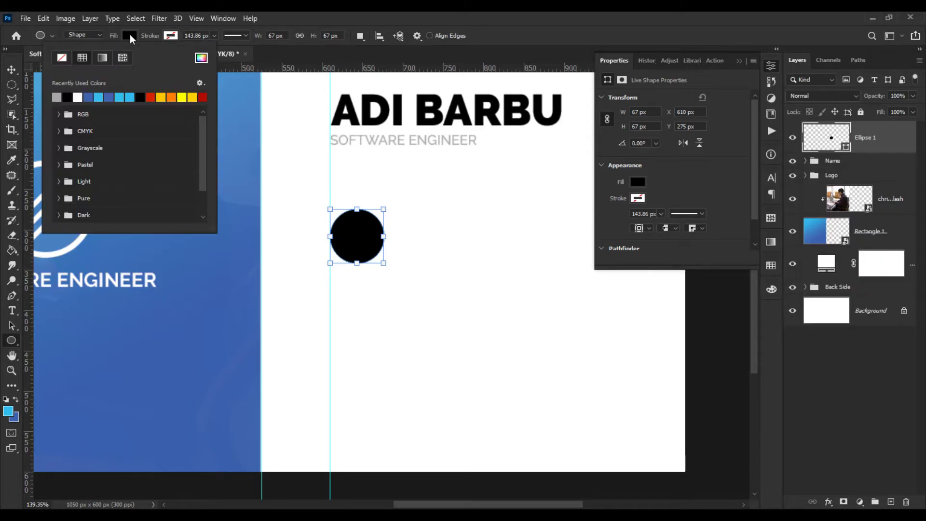
pyautogui.click(104, 59)
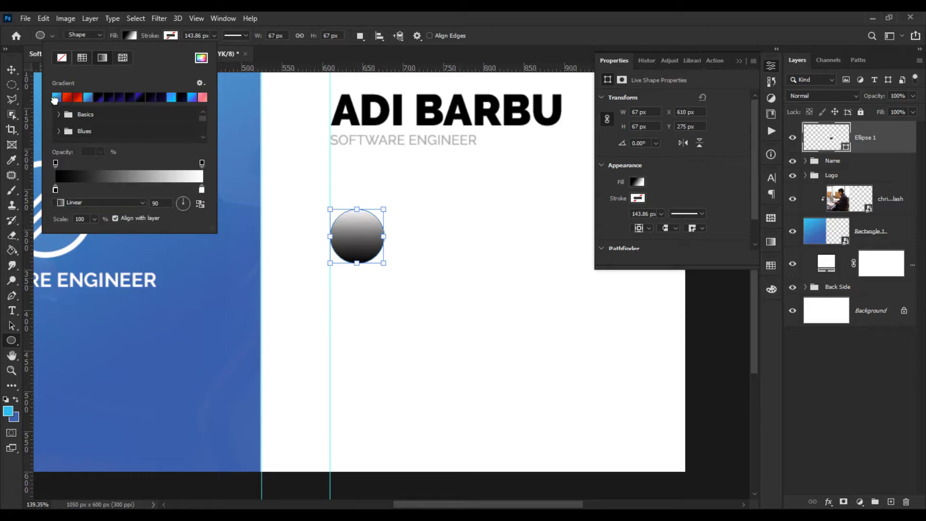
pyautogui.click(56, 98)
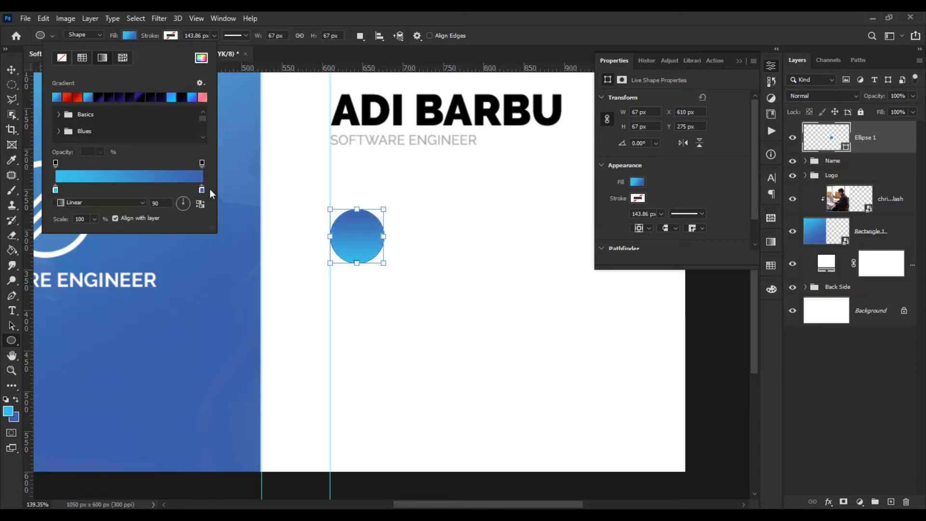
pyautogui.click(199, 204)
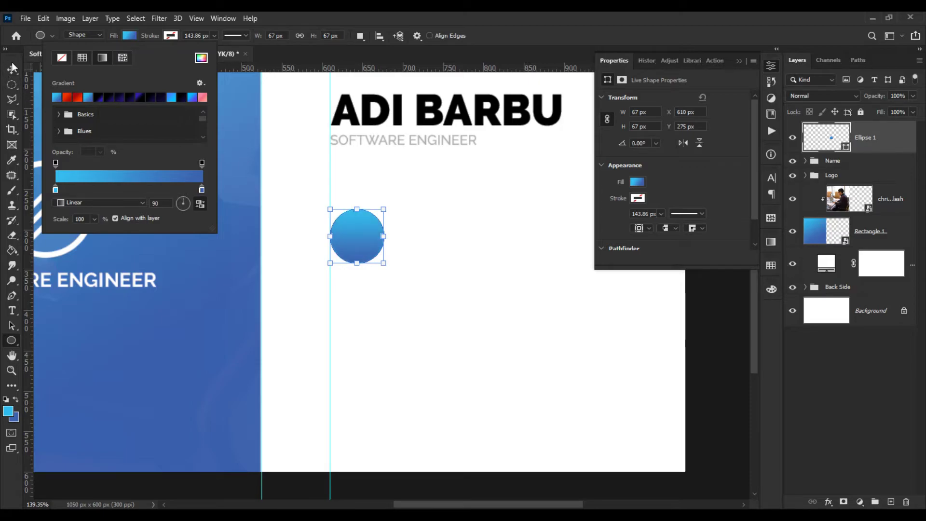
pyautogui.click(12, 65)
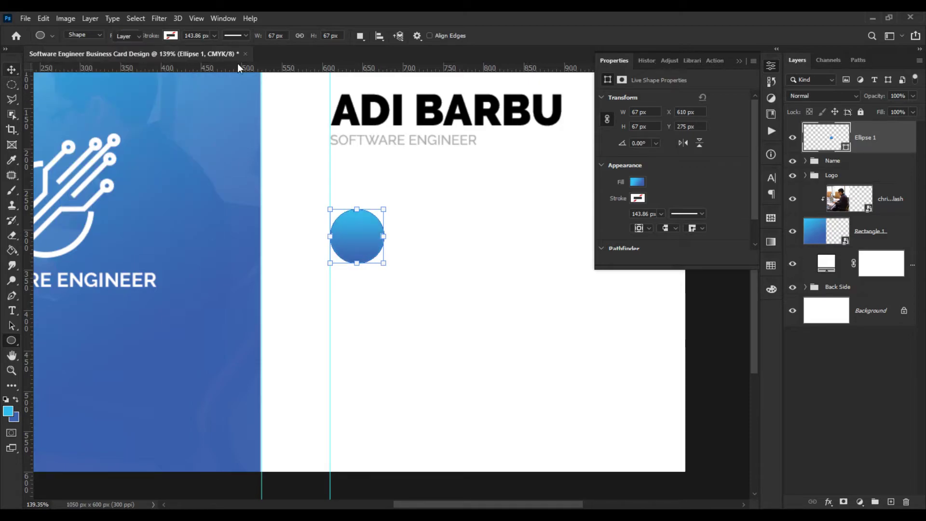
pyautogui.click(805, 356)
pyautogui.scroll(-3, 313, 273)
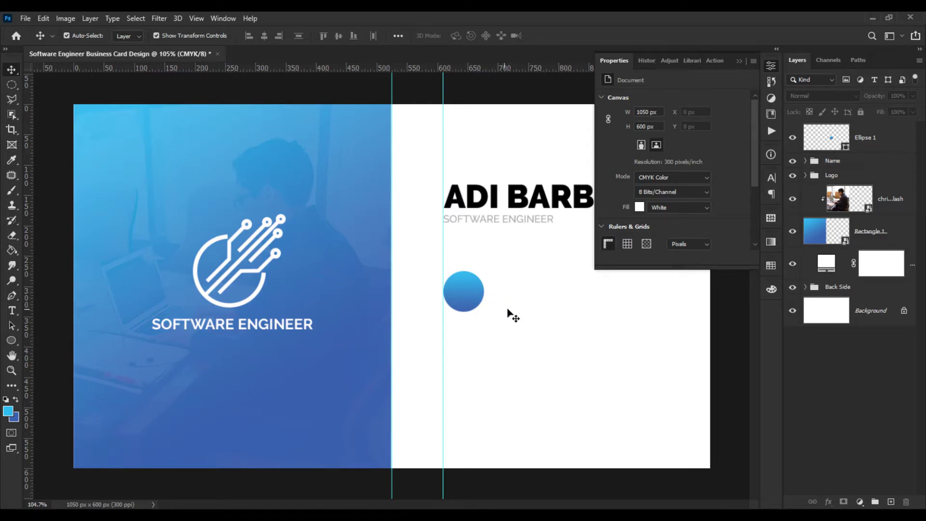
# Rename the circle layer to 1 and duplicate it as a layer named 2.
pyautogui.doubleClick(863, 138)
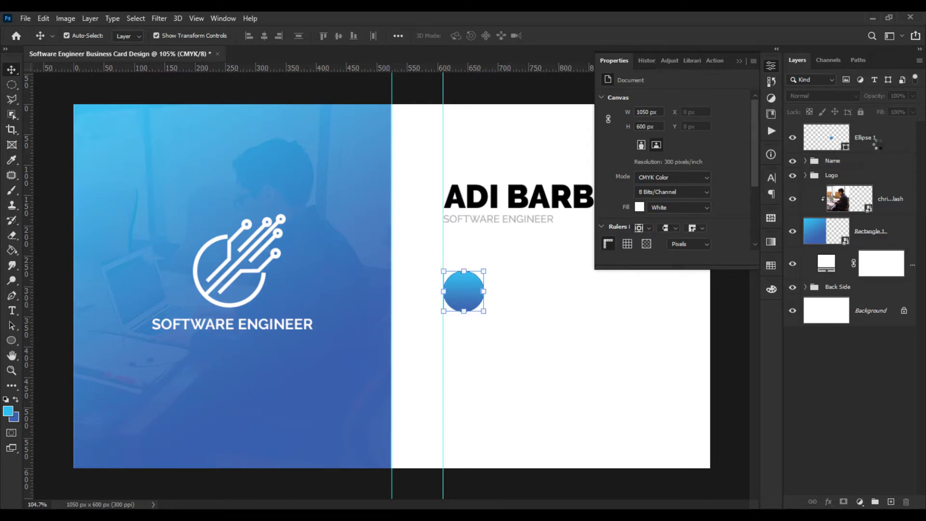
pyautogui.write('1')
pyautogui.press('Return')
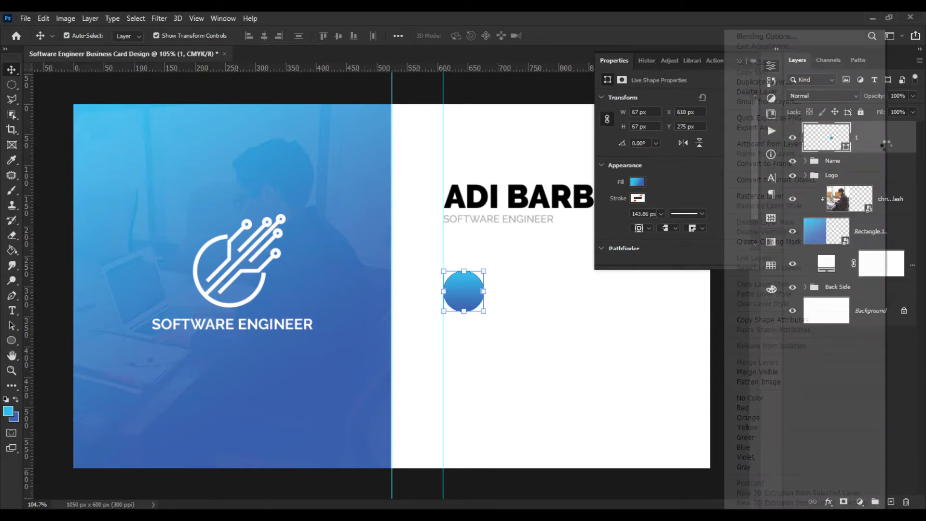
pyautogui.rightClick(881, 143)
pyautogui.click(765, 83)
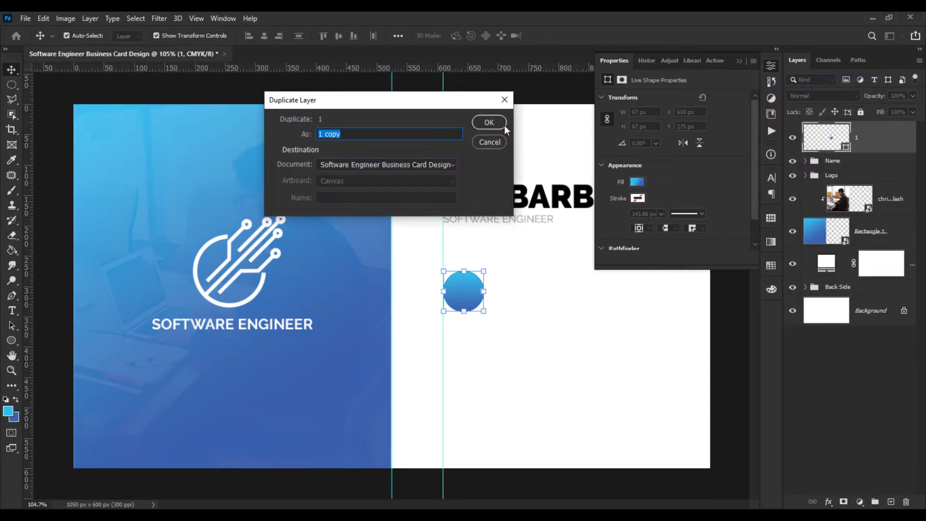
pyautogui.click(489, 124)
pyautogui.click(860, 142)
pyautogui.press('2')
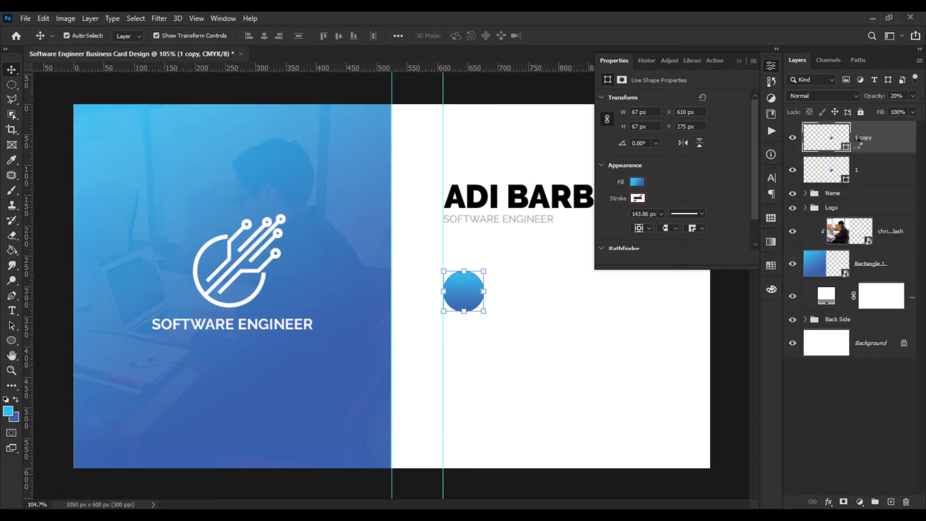
pyautogui.doubleClick(860, 140)
pyautogui.write('2')
pyautogui.press('Return')
# Move circle 2 below the first circle and restore its opacity to 100%.
pyautogui.moveTo(470, 293); pyautogui.dragTo(466, 338)
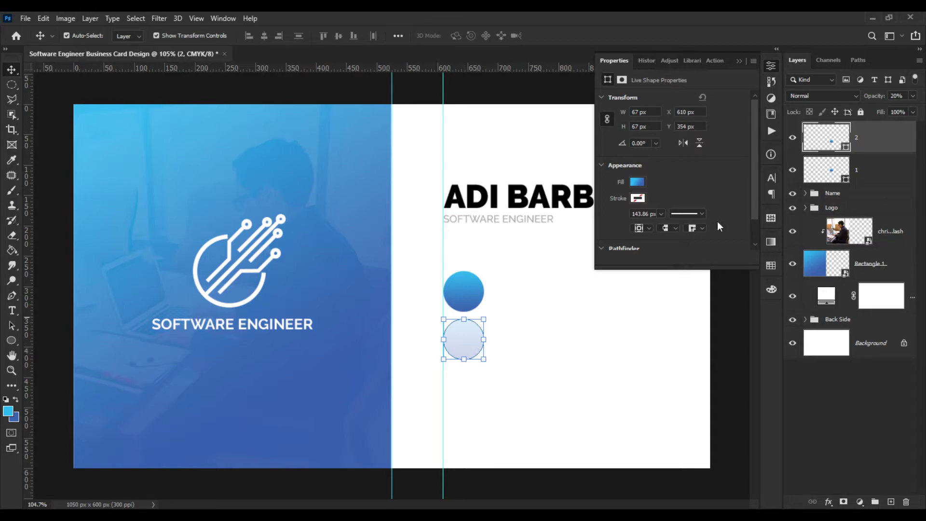
pyautogui.moveTo(913, 100); pyautogui.dragTo(921, 110)
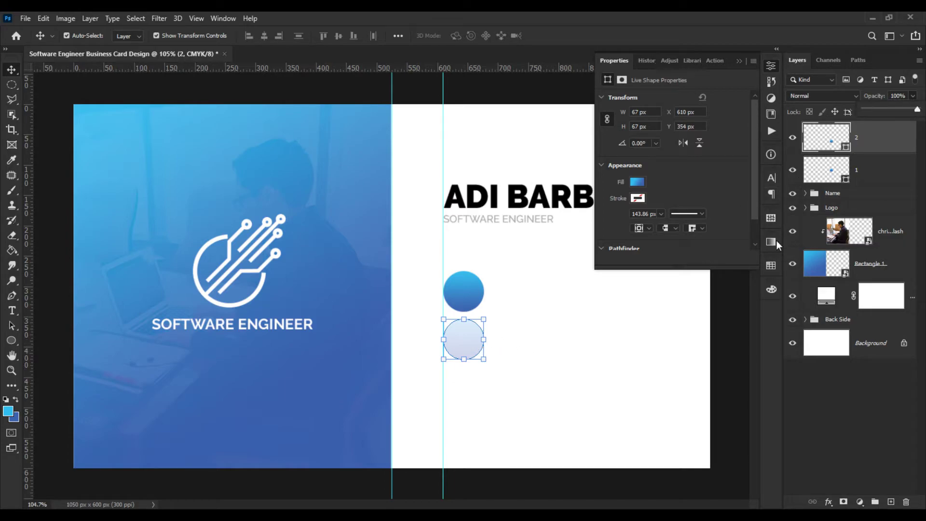
pyautogui.click(796, 396)
pyautogui.scroll(5, 408, 336)
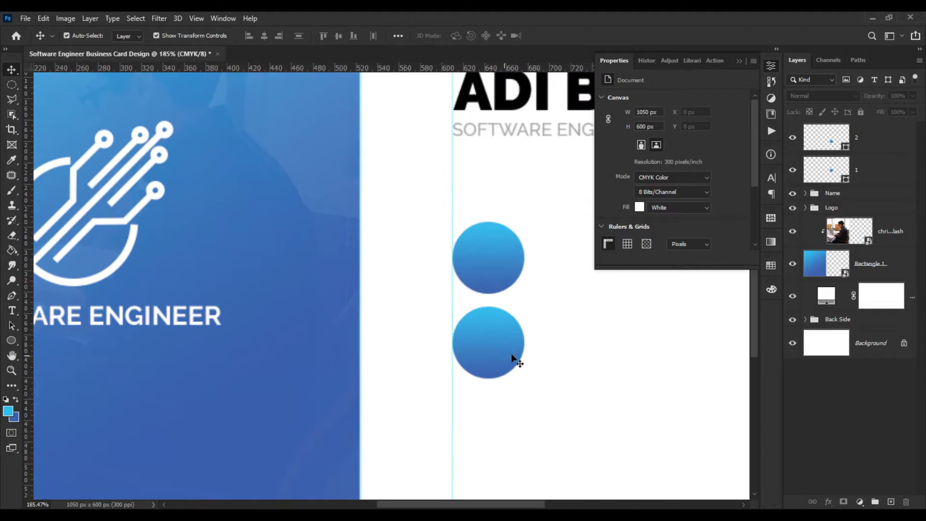
pyautogui.moveTo(513, 360); pyautogui.dragTo(447, 303)
pyautogui.scroll(2, 448, 303)
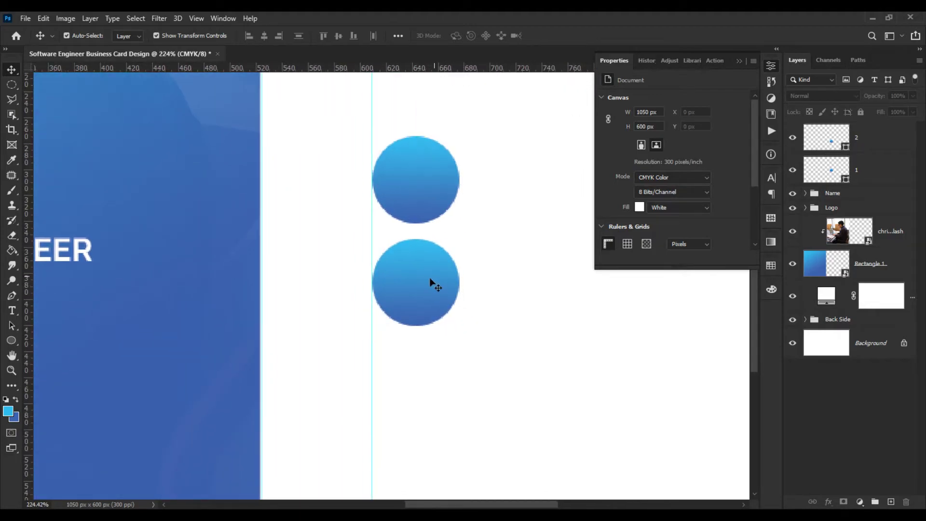
pyautogui.click(431, 290)
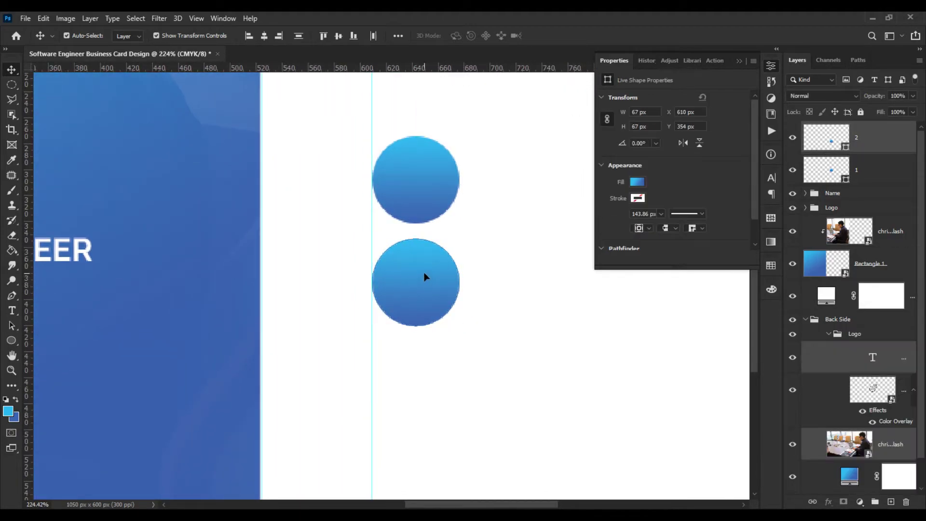
pyautogui.moveTo(427, 277); pyautogui.dragTo(426, 289)
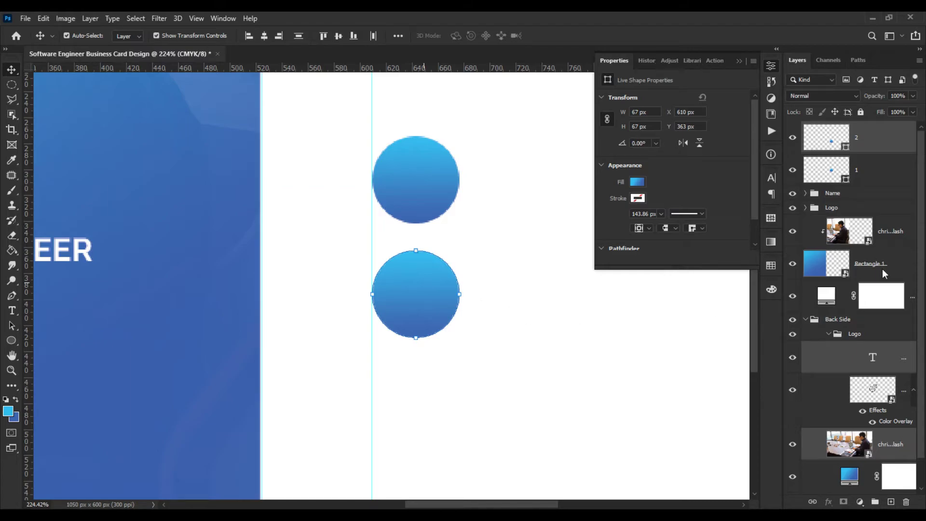
# Fine-tune the lower circle's position, moving it closer to the first.
pyautogui.hotkey('ctrl', '-')
pyautogui.hotkey('ctrl', '0')
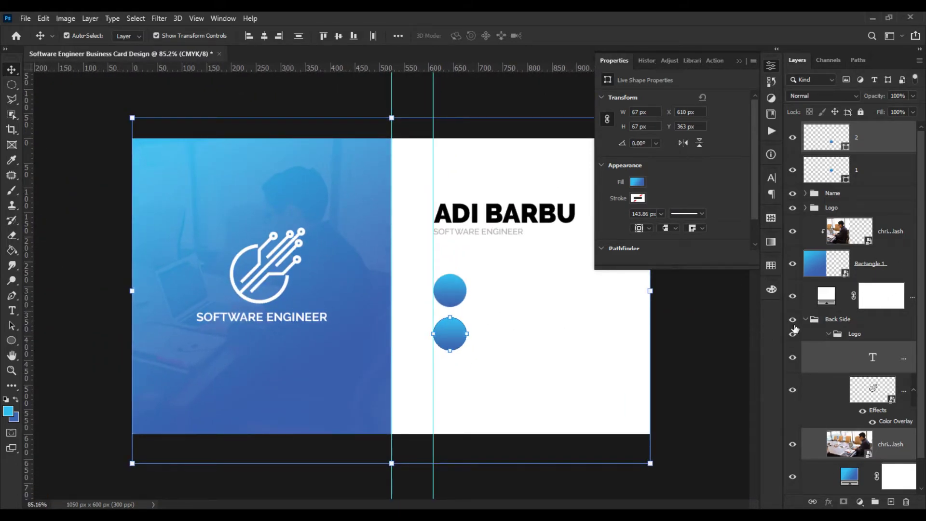
pyautogui.click(805, 318)
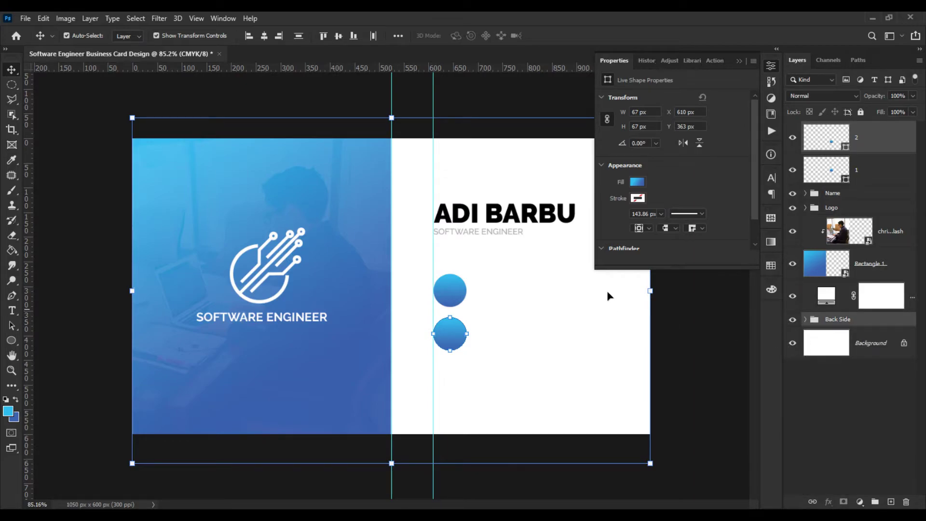
pyautogui.click(72, 103)
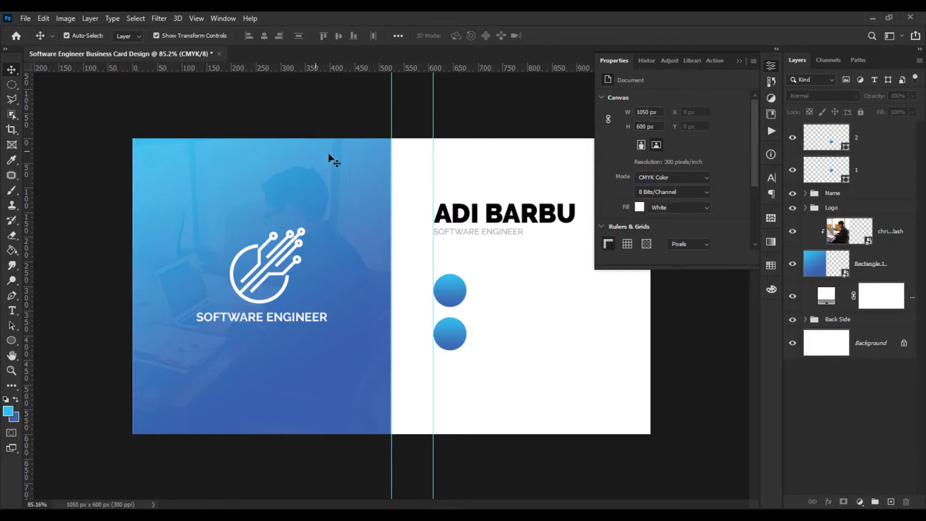
pyautogui.hotkey('ctrl', '+')
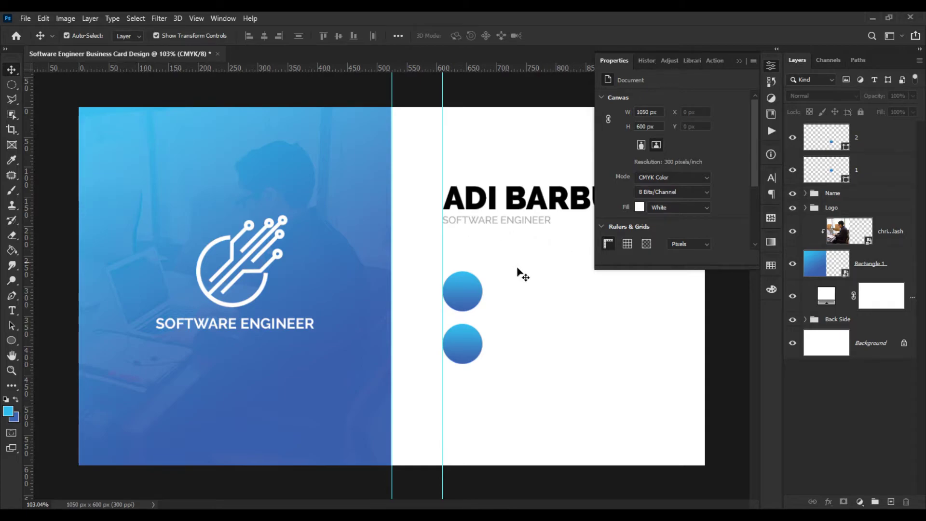
pyautogui.scroll(1, 521, 273)
pyautogui.scroll(1, 387, 304)
pyautogui.moveTo(357, 337); pyautogui.dragTo(357, 328)
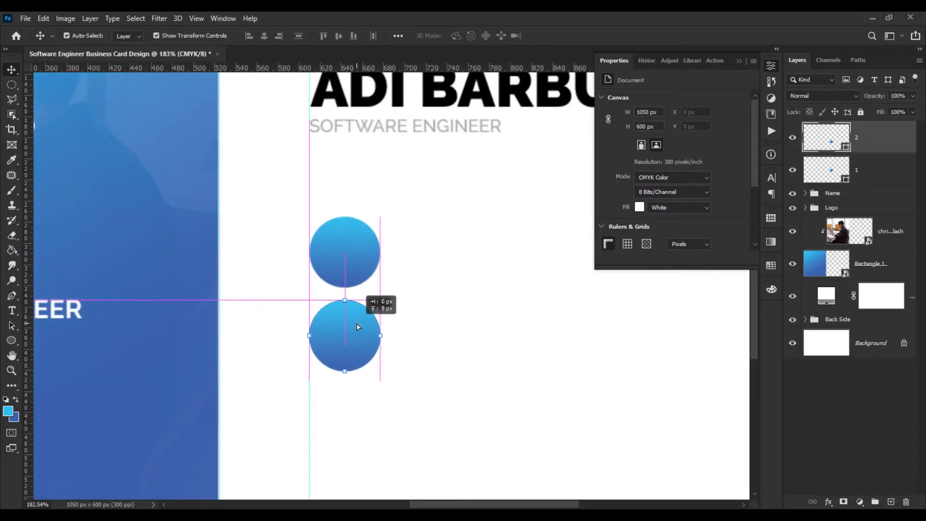
pyautogui.scroll(-1, 535, 306)
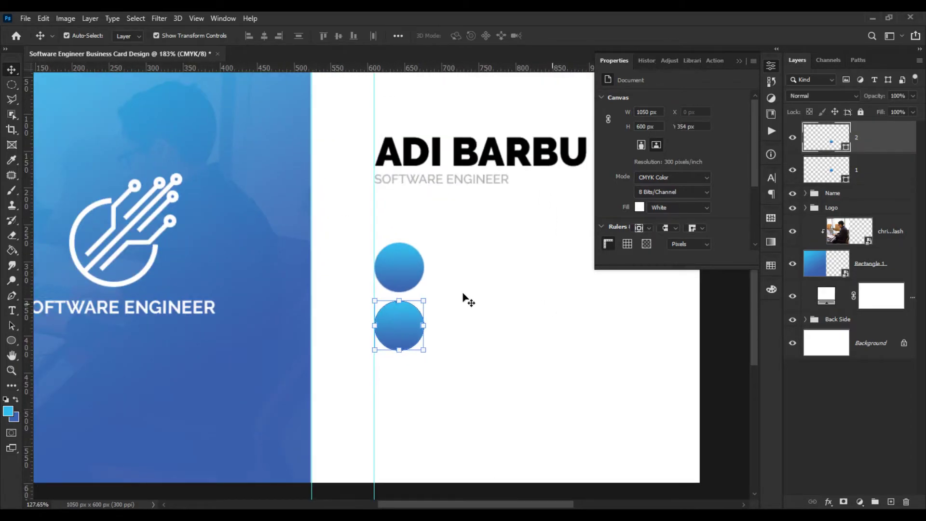
# Duplicate circle layer 2 and name the copy 3.
pyautogui.rightClick(887, 146)
pyautogui.click(765, 81)
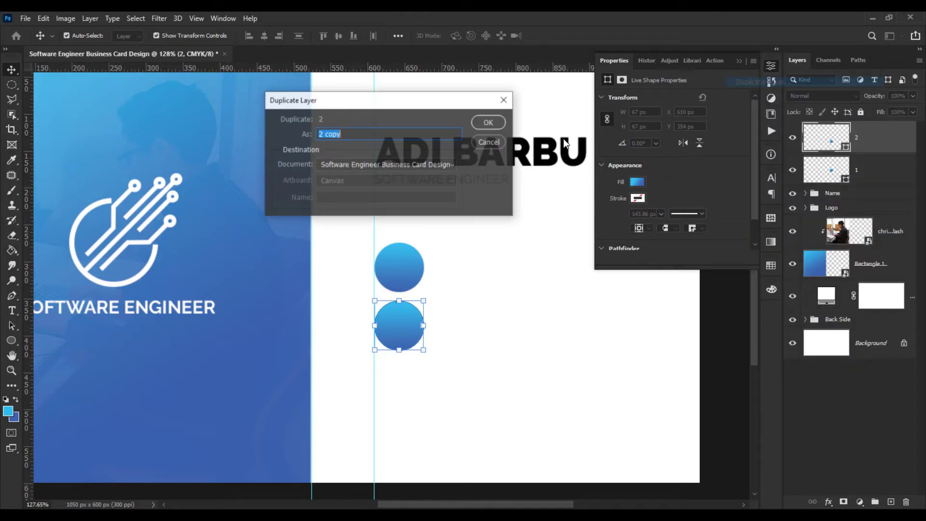
pyautogui.click(489, 122)
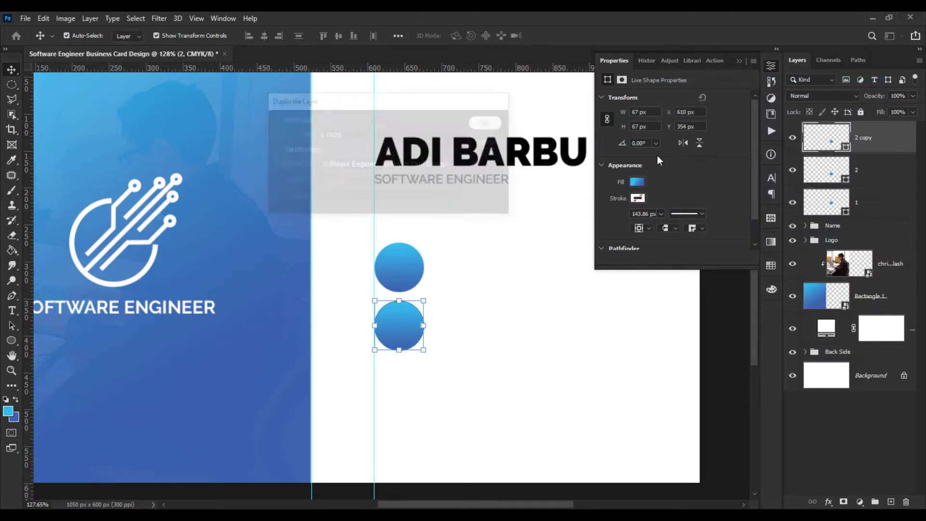
pyautogui.doubleClick(863, 138)
pyautogui.write('3')
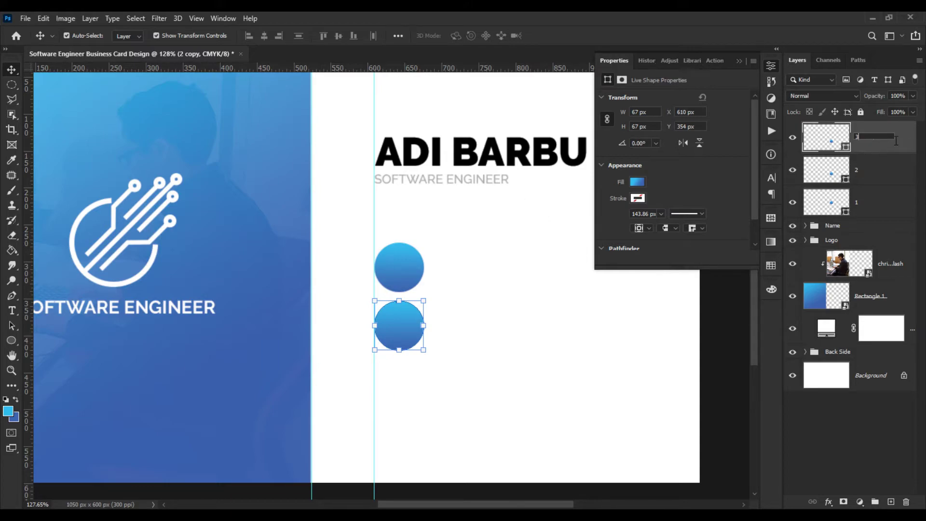
pyautogui.press('Return')
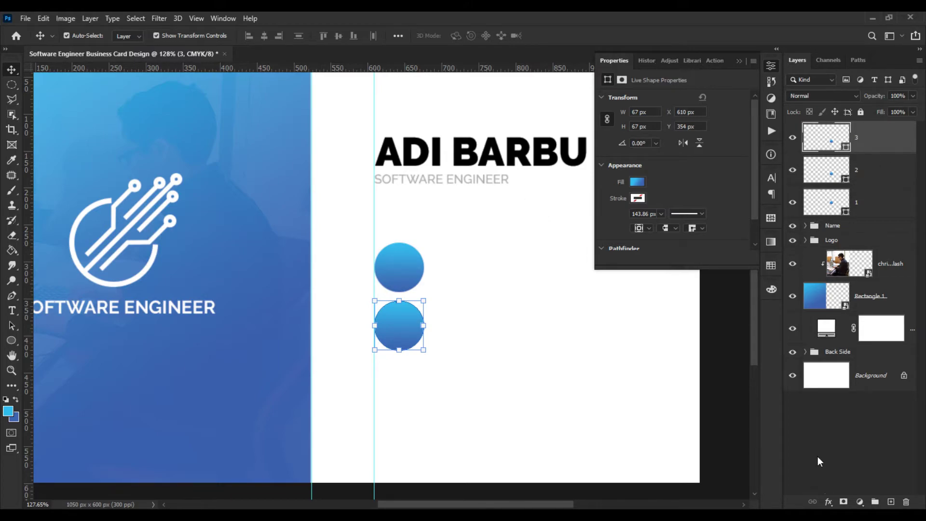
pyautogui.click(820, 461)
# Place circle 3 below circle 2 and shift all three circles up together.
pyautogui.moveTo(405, 334)
pyautogui.mouseDown()
pyautogui.moveTo(409, 393)
pyautogui.moveTo(407, 381)
pyautogui.mouseUp()
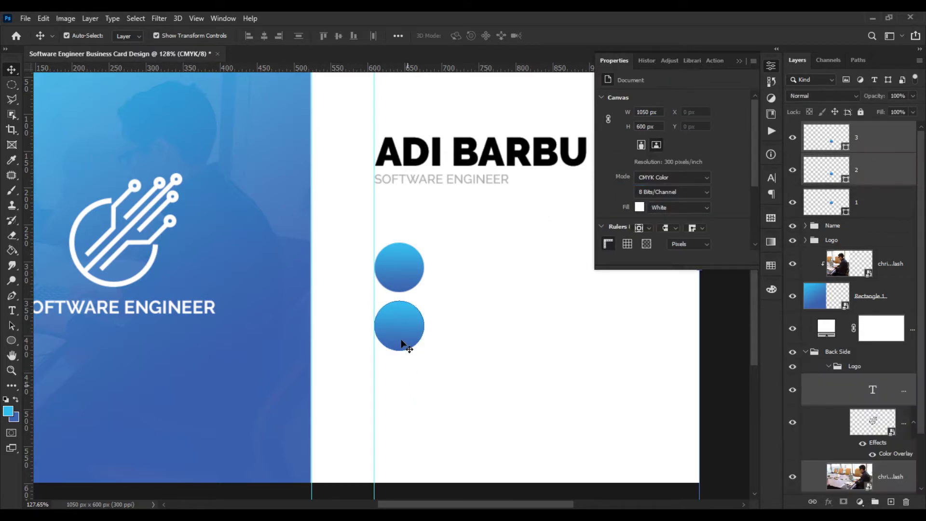
pyautogui.click(805, 352)
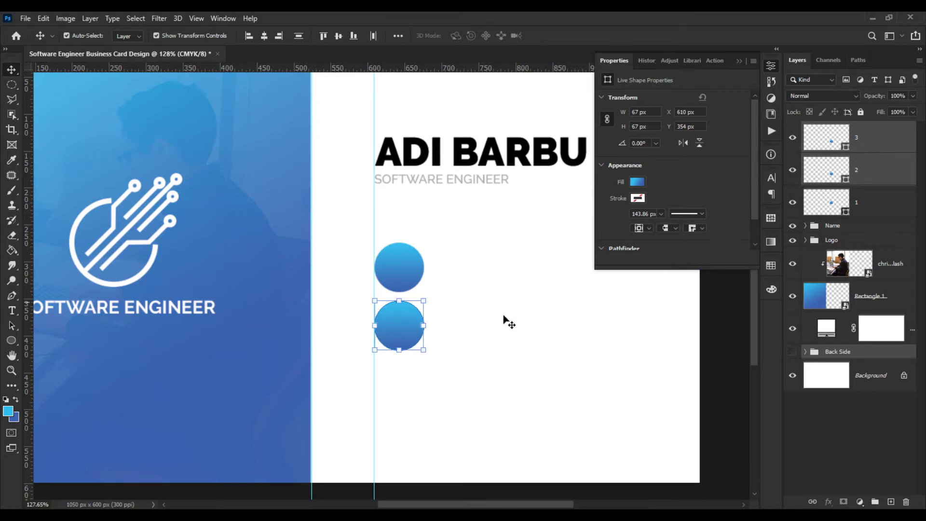
pyautogui.moveTo(403, 343); pyautogui.dragTo(404, 399)
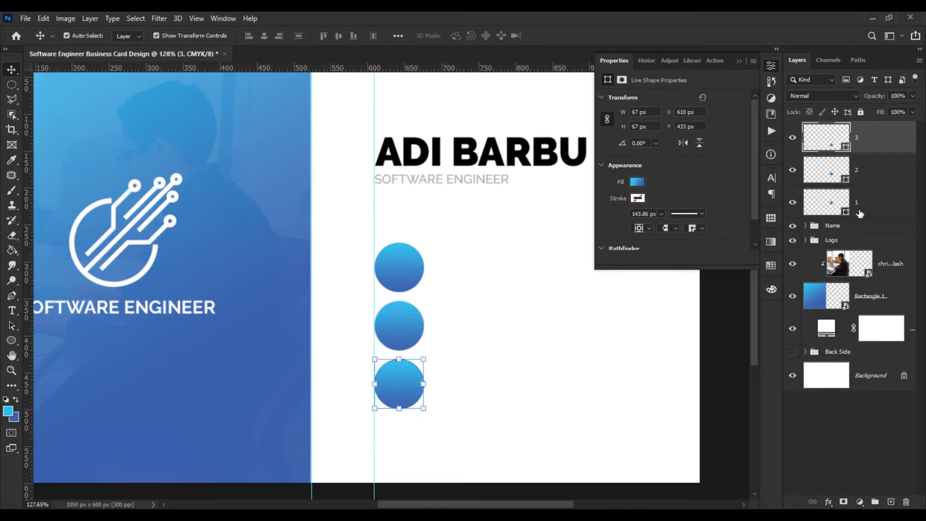
pyautogui.keyDown('shift'); pyautogui.click(860, 214); pyautogui.keyUp('shift')
pyautogui.moveTo(403, 265); pyautogui.dragTo(401, 241)
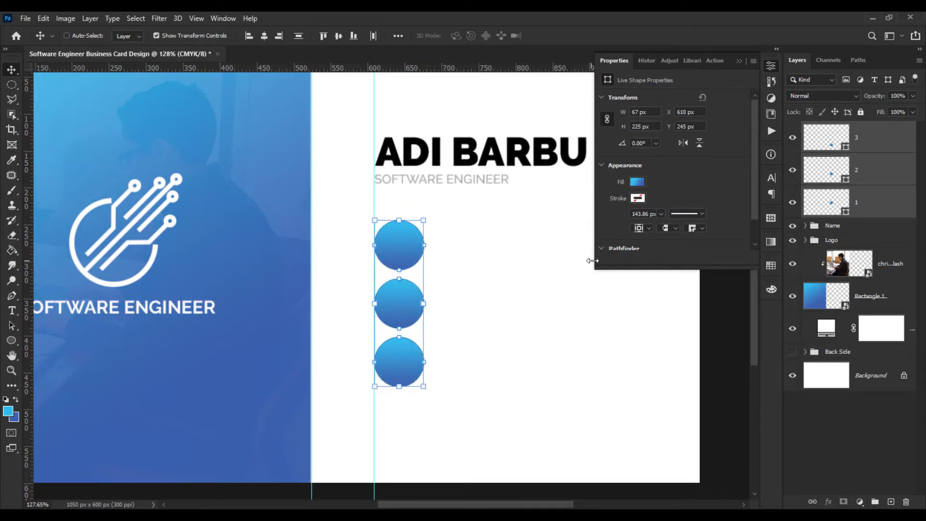
pyautogui.click(871, 205)
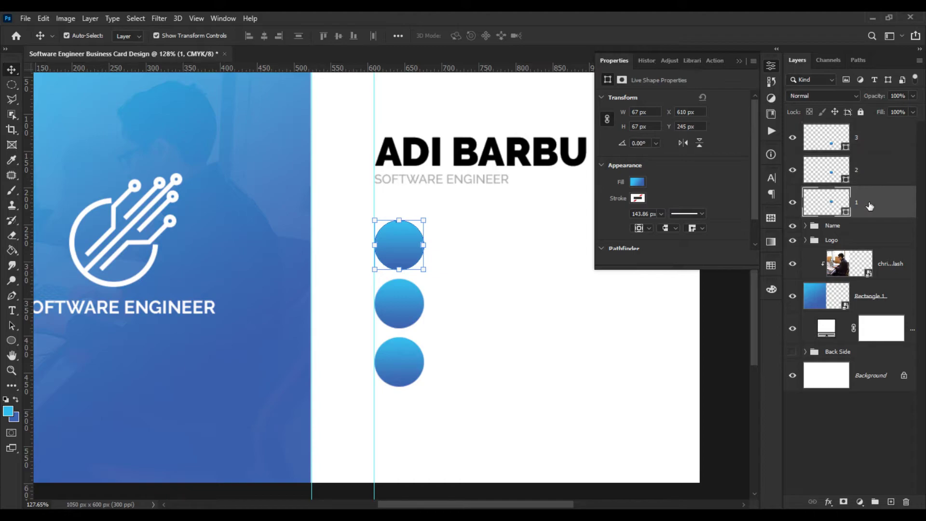
pyautogui.scroll(-2, 517, 276)
pyautogui.click(698, 338)
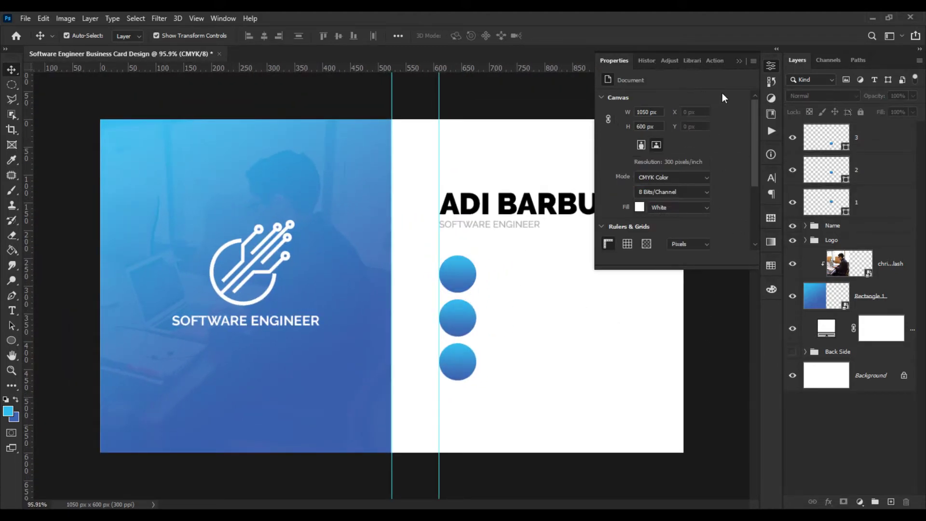
# Bring the phone icon from call.psd and shrink it over the top circle.
pyautogui.click(738, 61)
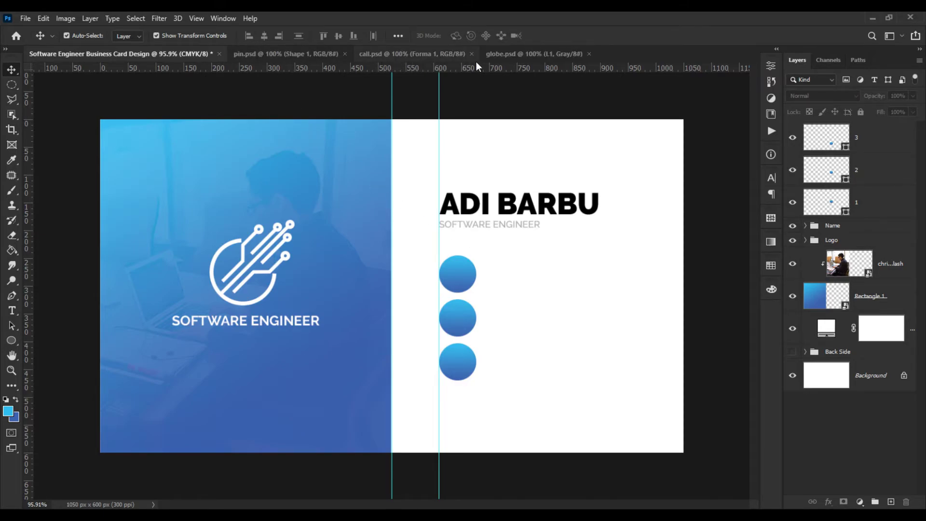
pyautogui.click(433, 54)
pyautogui.click(238, 180)
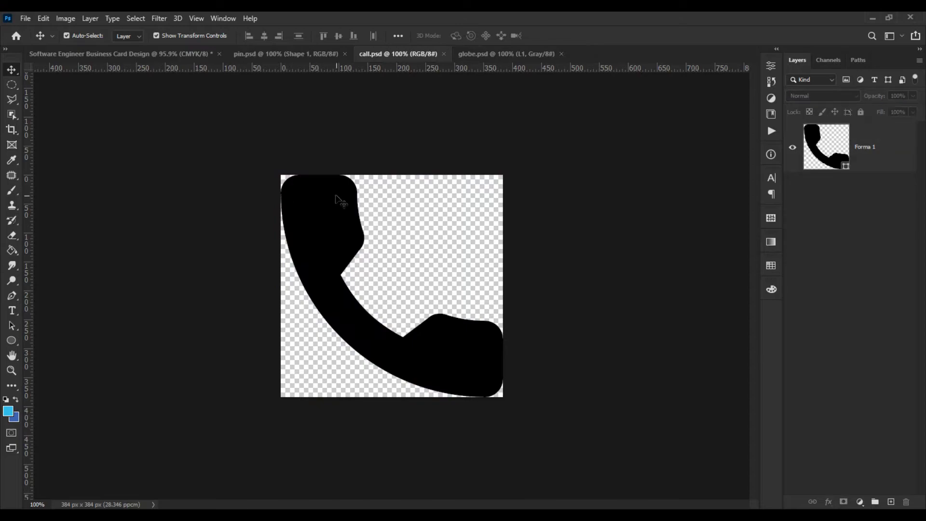
pyautogui.moveTo(340, 200)
pyautogui.mouseDown()
pyautogui.moveTo(437, 219)
pyautogui.moveTo(482, 276)
pyautogui.mouseUp()
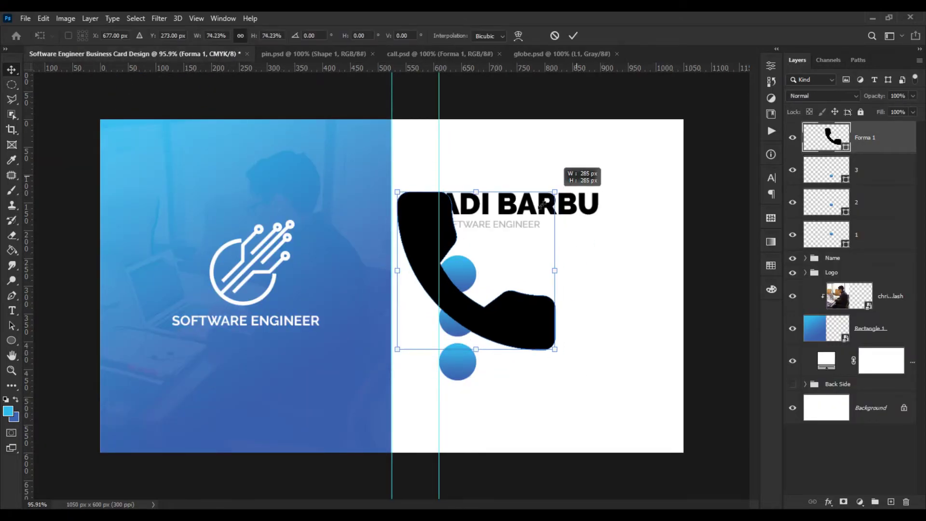
pyautogui.scroll(3, 482, 270)
pyautogui.moveTo(584, 167)
pyautogui.mouseDown()
pyautogui.moveTo(482, 263)
pyautogui.moveTo(443, 282)
pyautogui.mouseUp()
pyautogui.scroll(3, 483, 283)
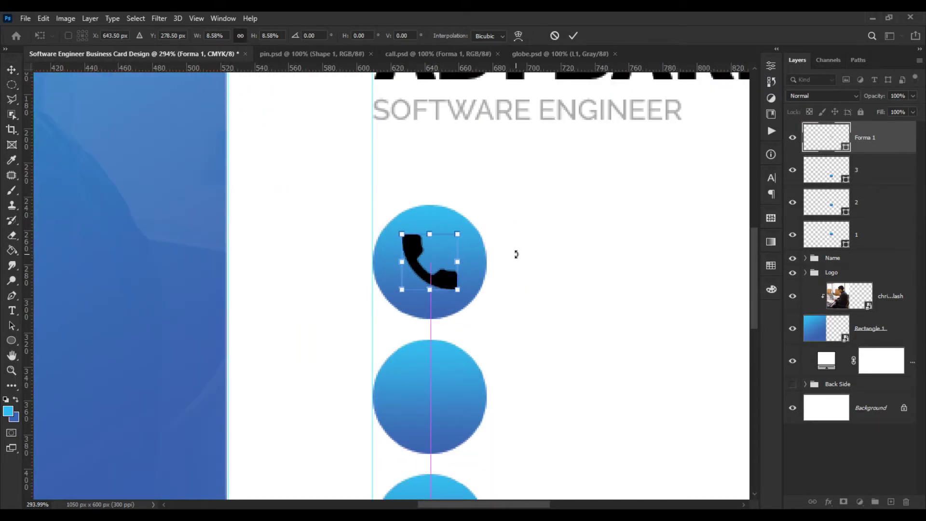
pyautogui.press('Return')
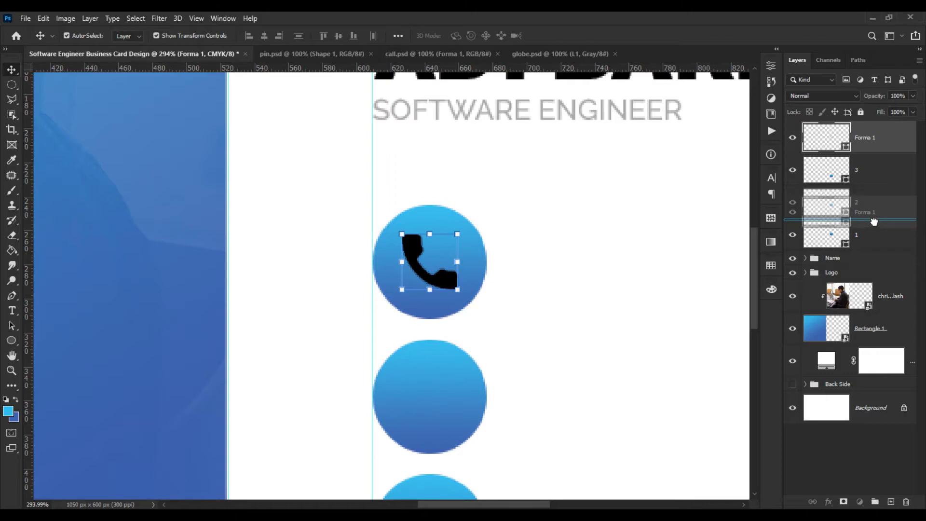
# Stack Forma 1 directly above circle layer 1 and recolour it white (#ffffff).
pyautogui.moveTo(875, 161); pyautogui.dragTo(874, 245)
pyautogui.keyDown('shift'); pyautogui.click(874, 244); pyautogui.keyUp('shift')
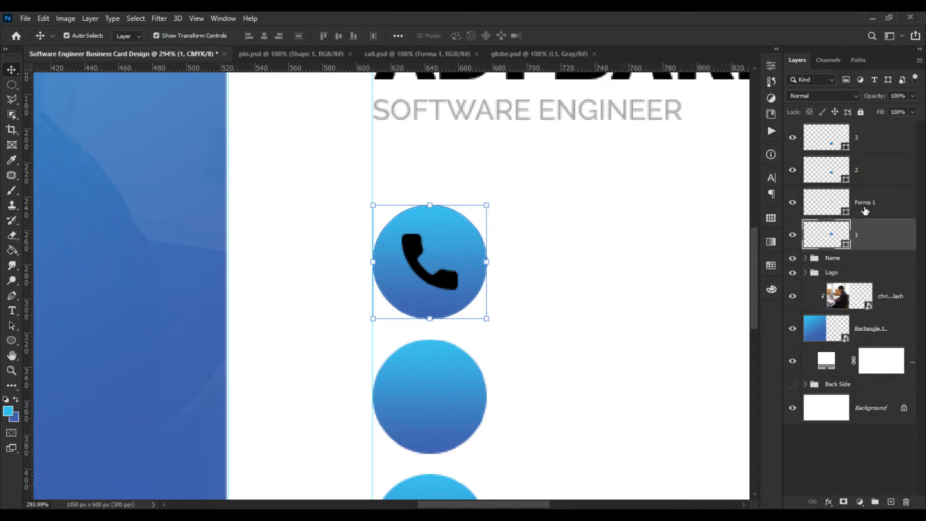
pyautogui.doubleClick(831, 201)
pyautogui.click(616, 294)
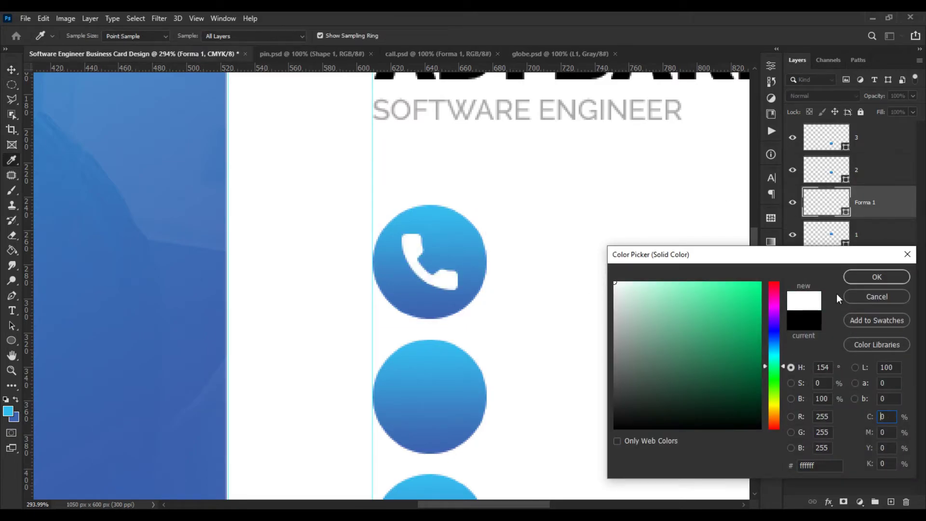
pyautogui.click(871, 277)
pyautogui.moveTo(534, 251)
pyautogui.mouseDown()
pyautogui.moveTo(314, 236)
pyautogui.moveTo(275, 242)
pyautogui.mouseUp()
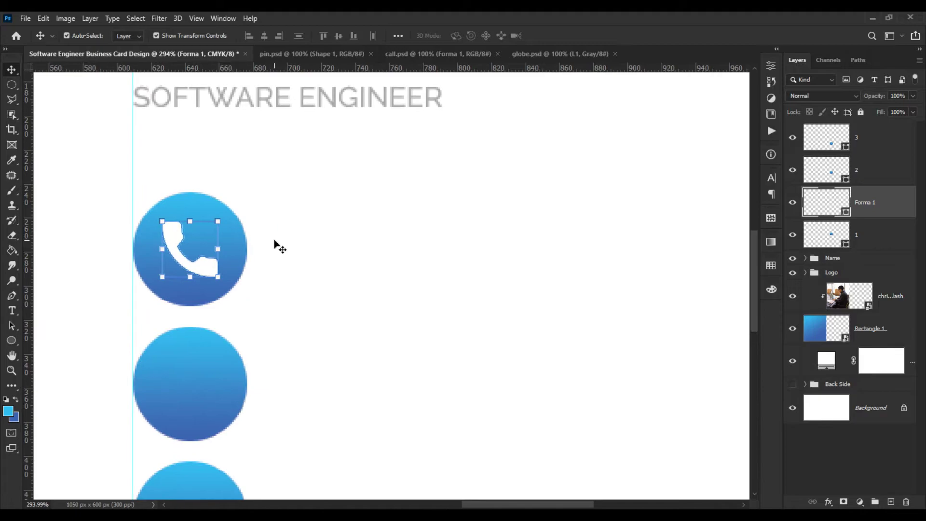
# Type a placeholder phone number as a new text line beside the top circle.
pyautogui.click(12, 310)
pyautogui.click(302, 241)
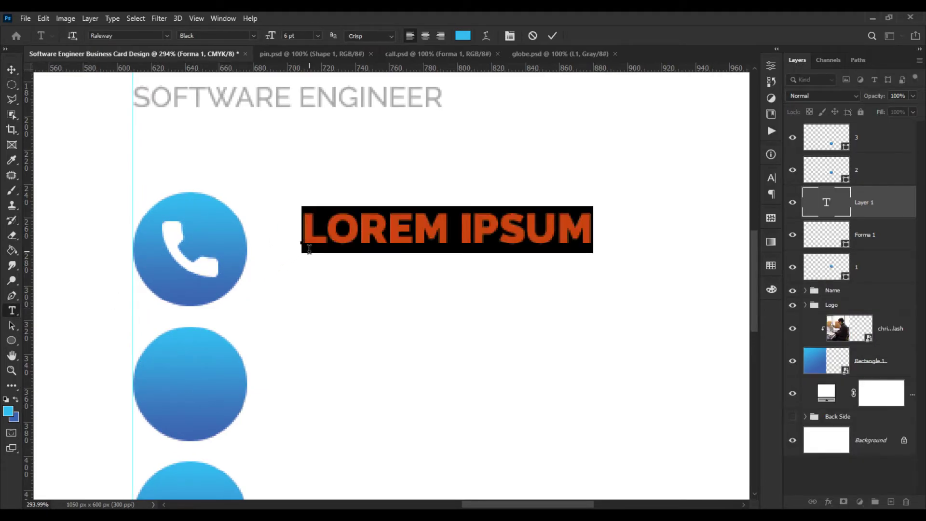
pyautogui.write('+--')
pyautogui.press('Left')
pyautogui.press('Delete')
pyautogui.press('Left')
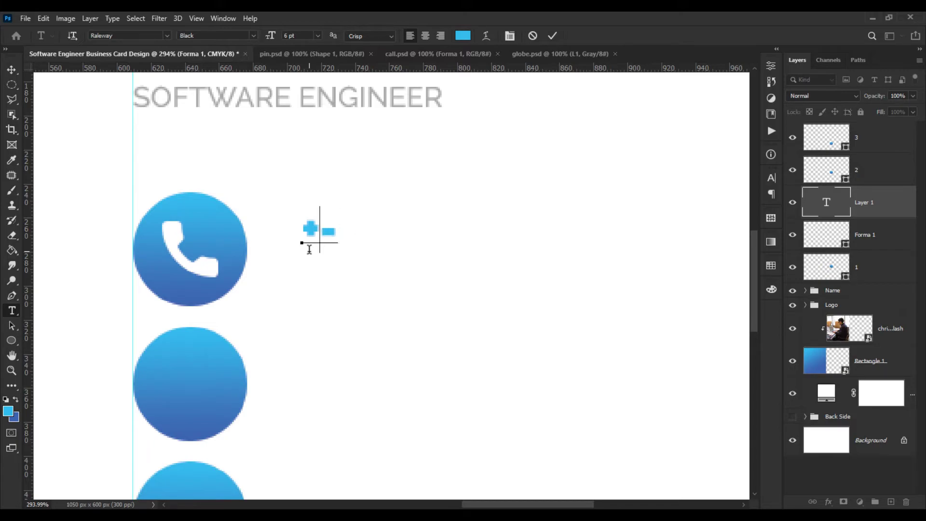
pyautogui.press('Delete')
pyautogui.write('00 1')
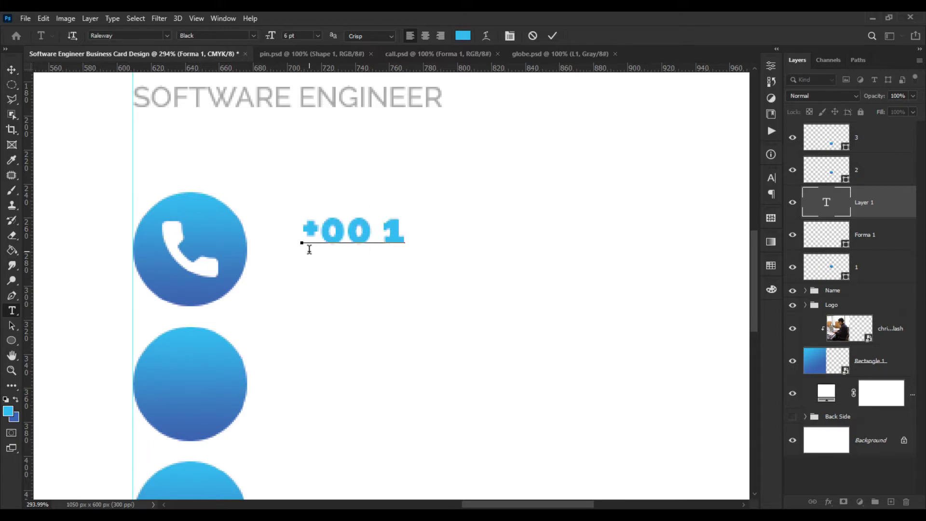
pyautogui.write('12')
pyautogui.press('BackSpace')
pyautogui.press('BackSpace')
pyautogui.write('23')
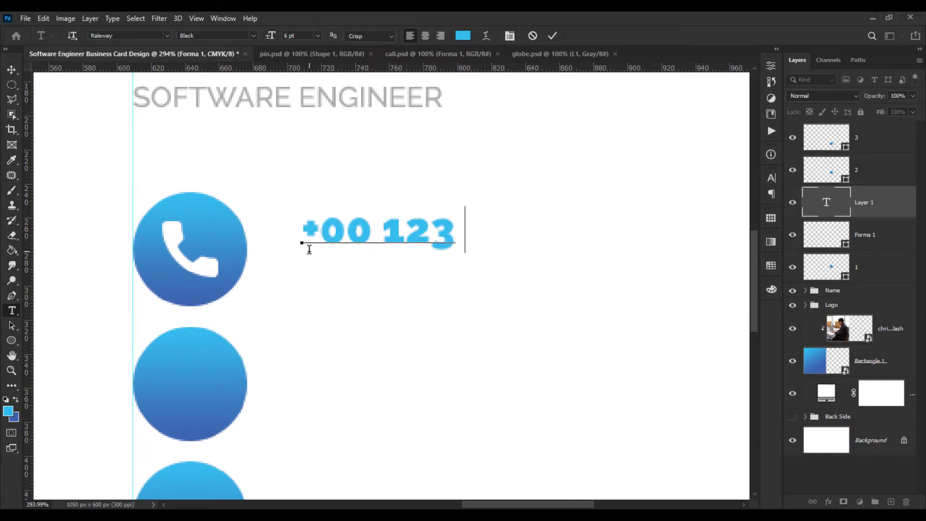
pyautogui.write(' 456 789')
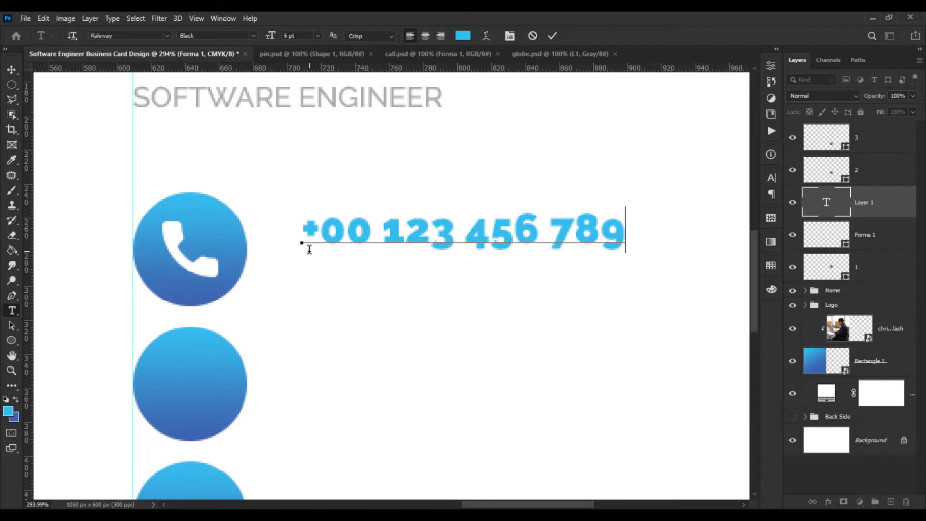
# Set the phone number text to black Roboto Medium.
pyautogui.hotkey('ctrl', 'a')
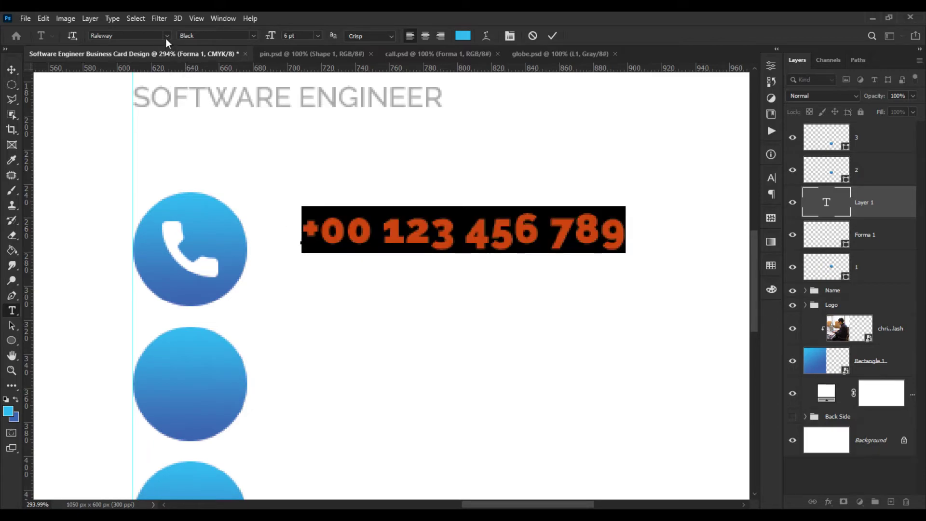
pyautogui.click(462, 36)
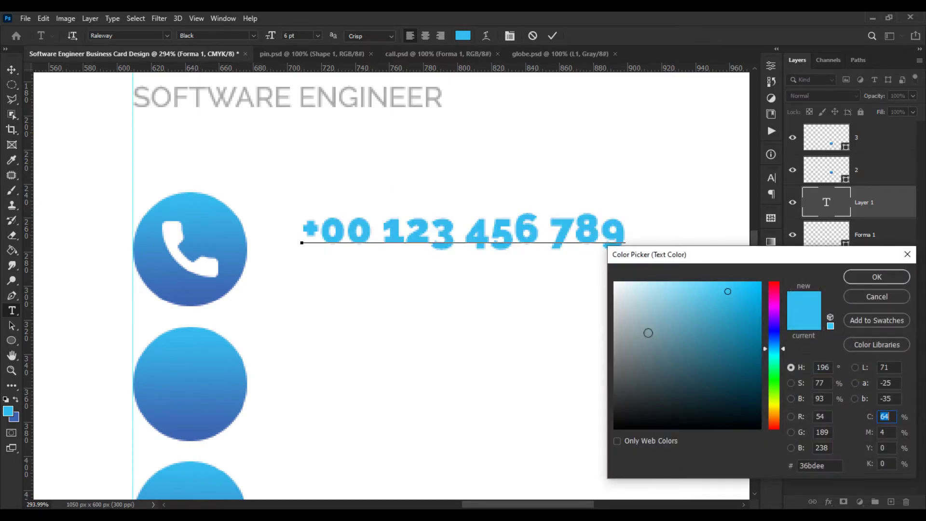
pyautogui.moveTo(647, 333); pyautogui.dragTo(587, 449)
pyautogui.click(876, 277)
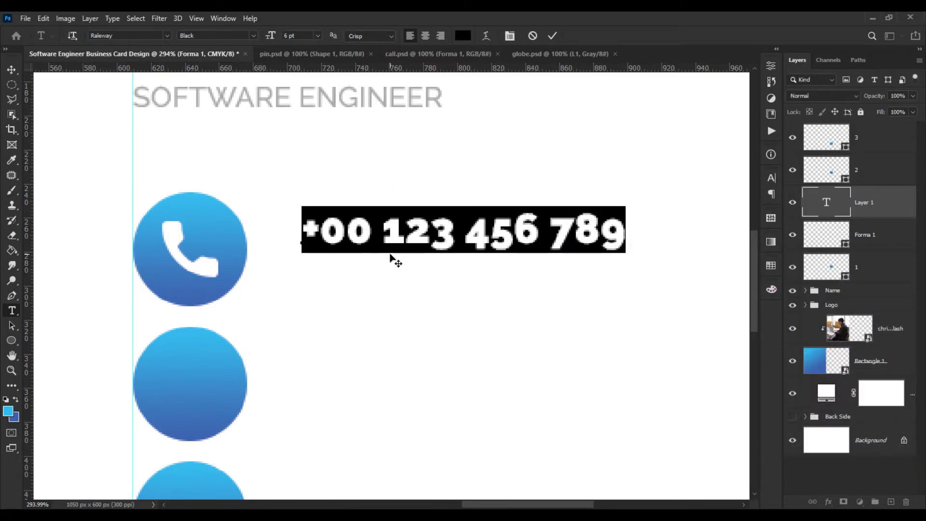
pyautogui.click(167, 35)
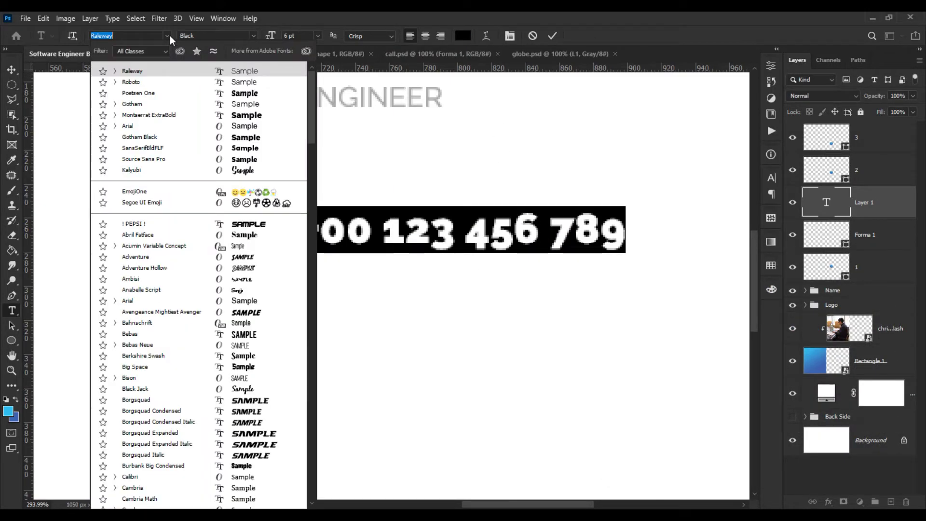
pyautogui.click(133, 88)
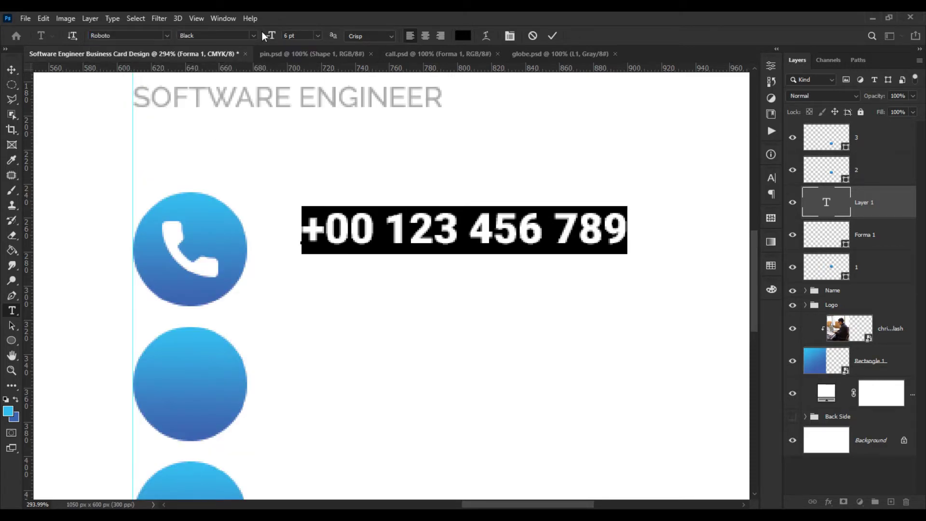
pyautogui.click(251, 36)
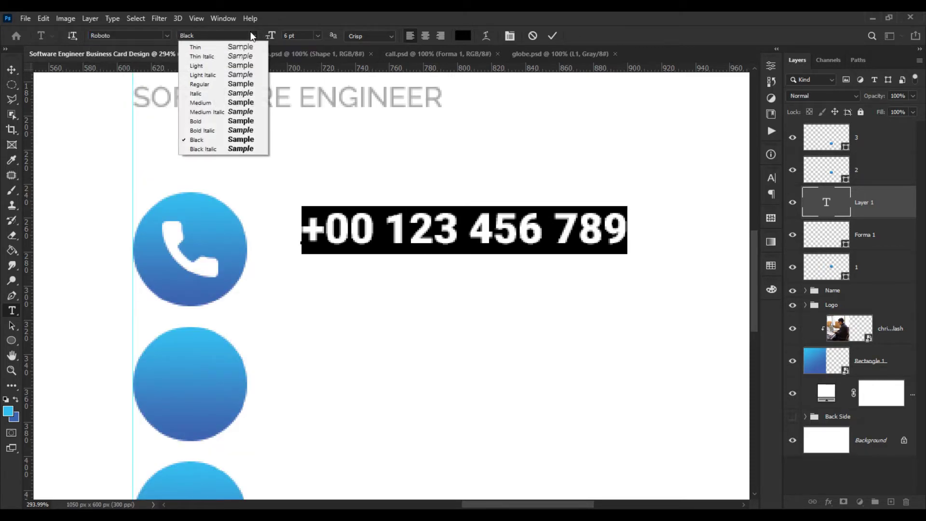
pyautogui.click(207, 103)
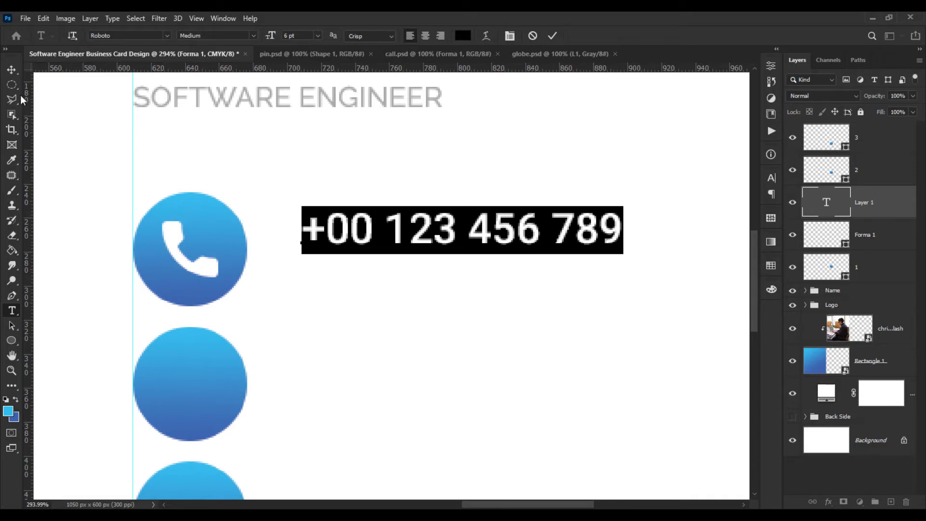
pyautogui.click(12, 70)
pyautogui.scroll(-3, 373, 239)
# Duplicate the phone number line below the original and align both beside the circle.
pyautogui.scroll(2, 384, 231)
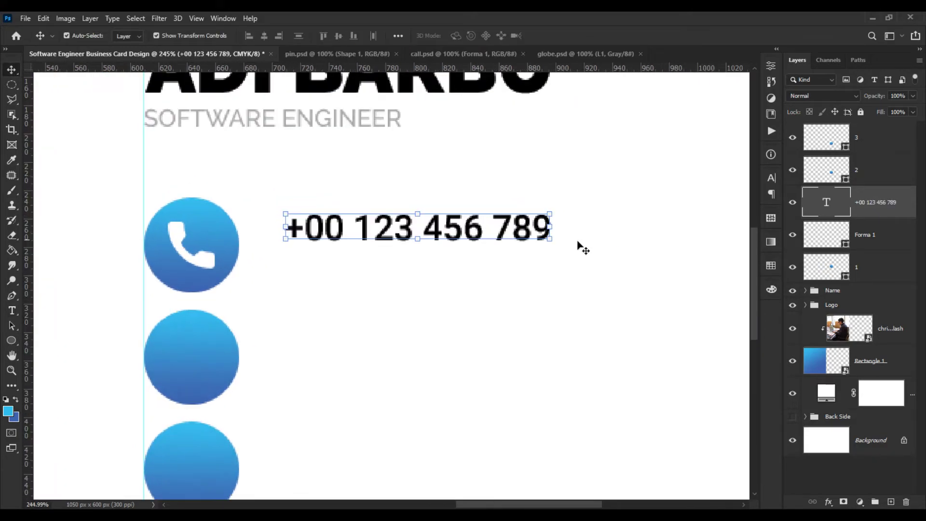
pyautogui.rightClick(882, 214)
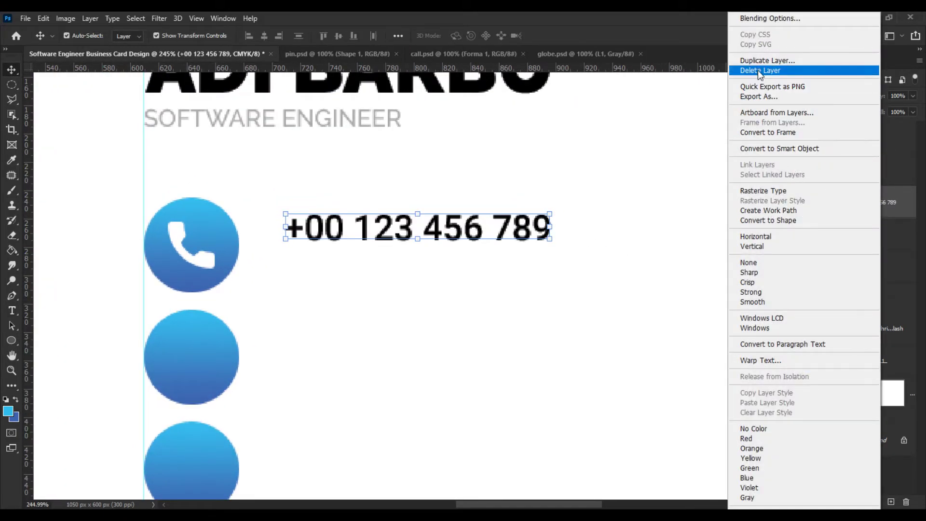
pyautogui.click(791, 61)
pyautogui.click(489, 123)
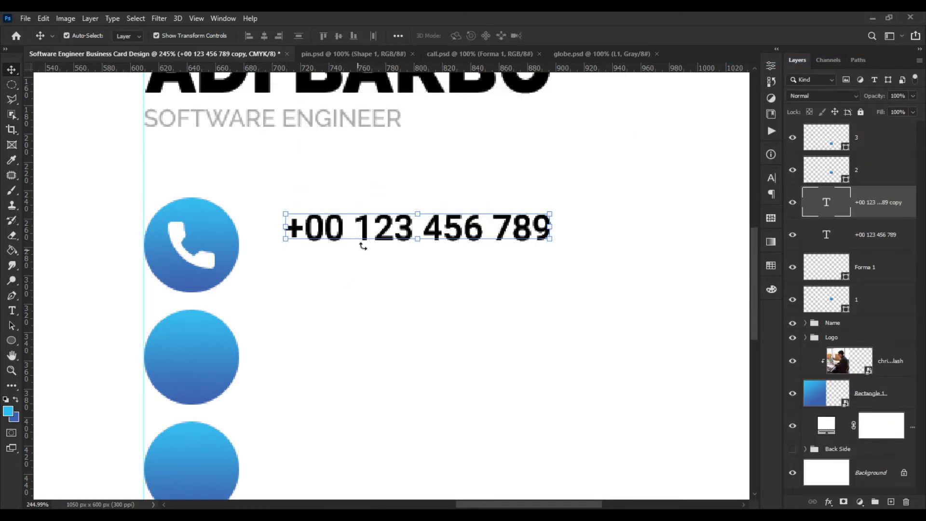
pyautogui.scroll(2, 363, 239)
pyautogui.moveTo(365, 239); pyautogui.dragTo(365, 284)
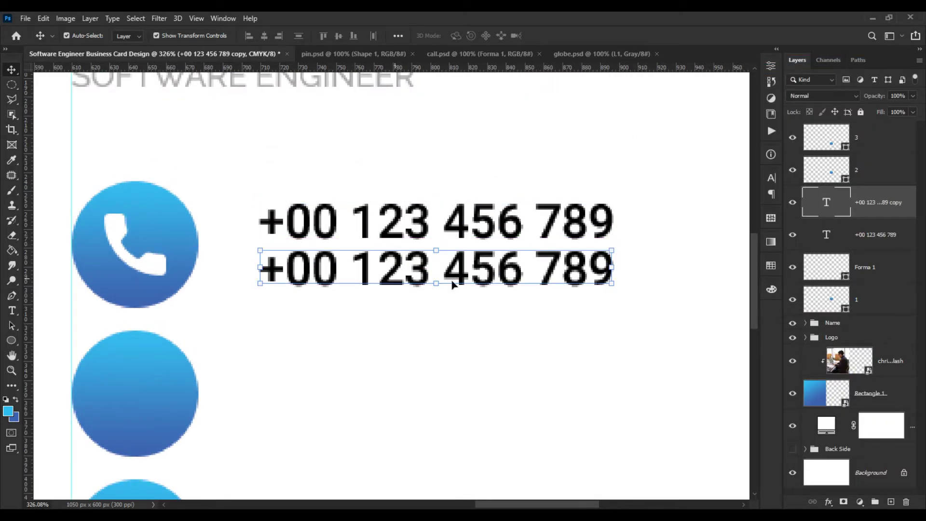
pyautogui.keyDown('shift'); pyautogui.click(868, 234); pyautogui.keyUp('shift')
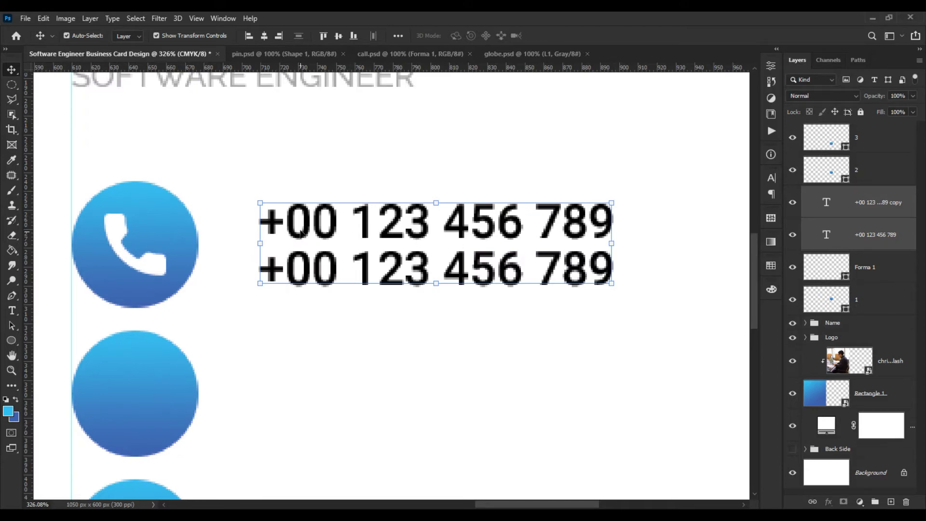
pyautogui.press('ctrl')
pyautogui.moveTo(270, 229); pyautogui.dragTo(258, 240)
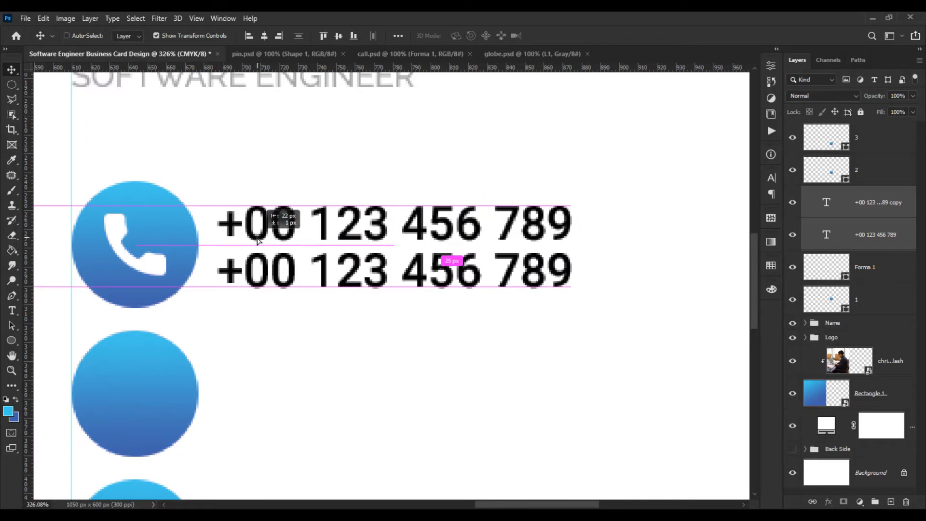
pyautogui.moveTo(258, 240); pyautogui.dragTo(285, 232)
pyautogui.scroll(-2, 365, 257)
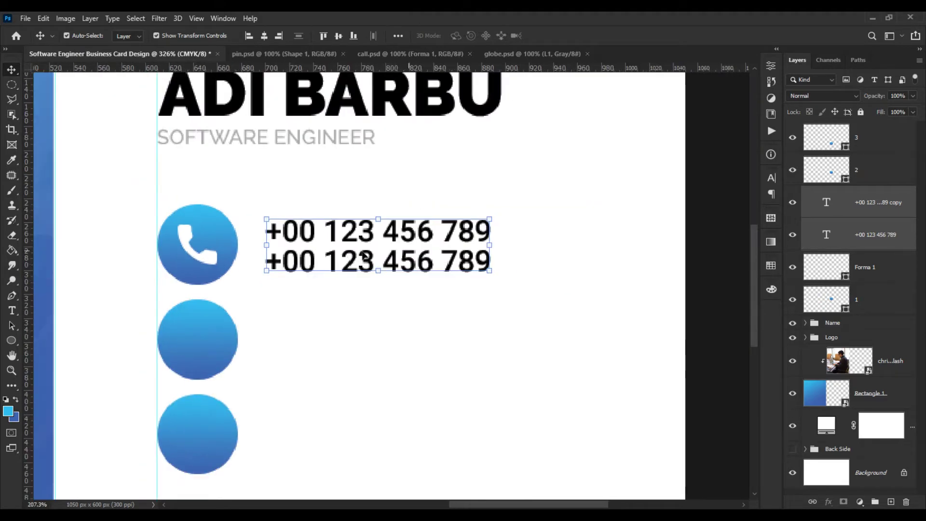
pyautogui.scroll(-1, 482, 261)
# Group both number lines with the phone icon and top circle as Call.
pyautogui.keyDown('shift'); pyautogui.click(883, 307); pyautogui.keyUp('shift')
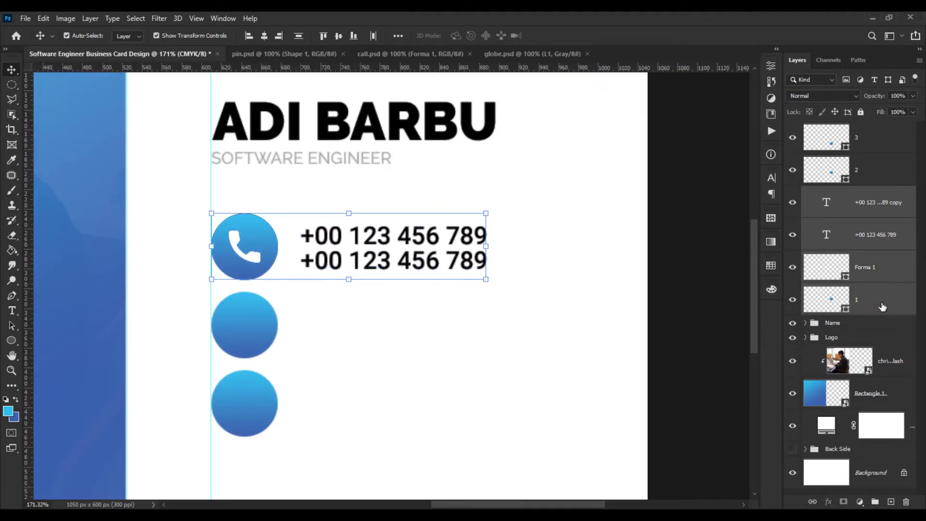
pyautogui.hotkey('ctrl', 'g')
pyautogui.doubleClick(840, 193)
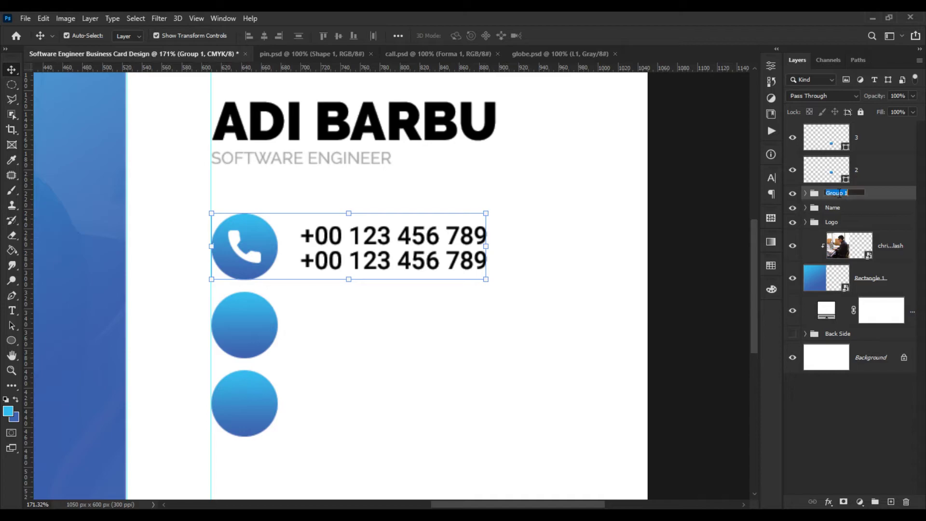
pyautogui.write('c')
pyautogui.write('ll')
pyautogui.press('Return')
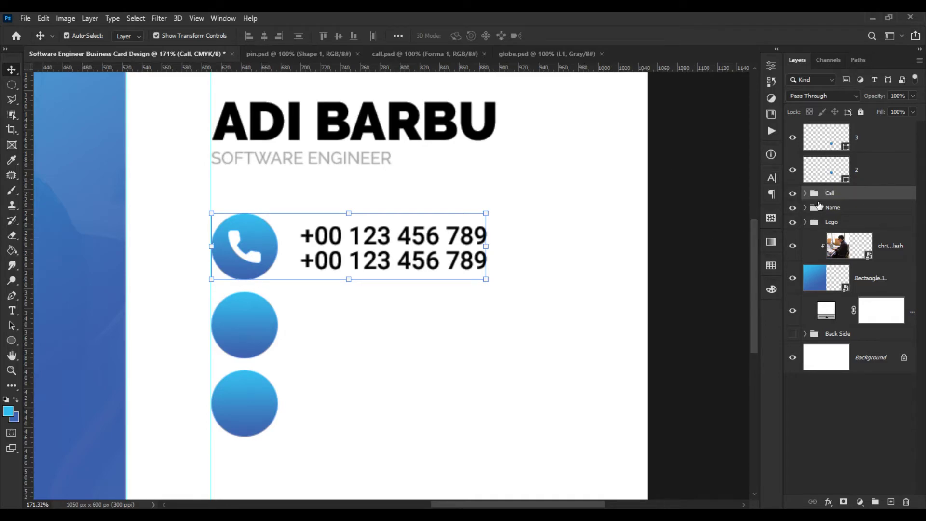
pyautogui.hotkey('ctrl', '0')
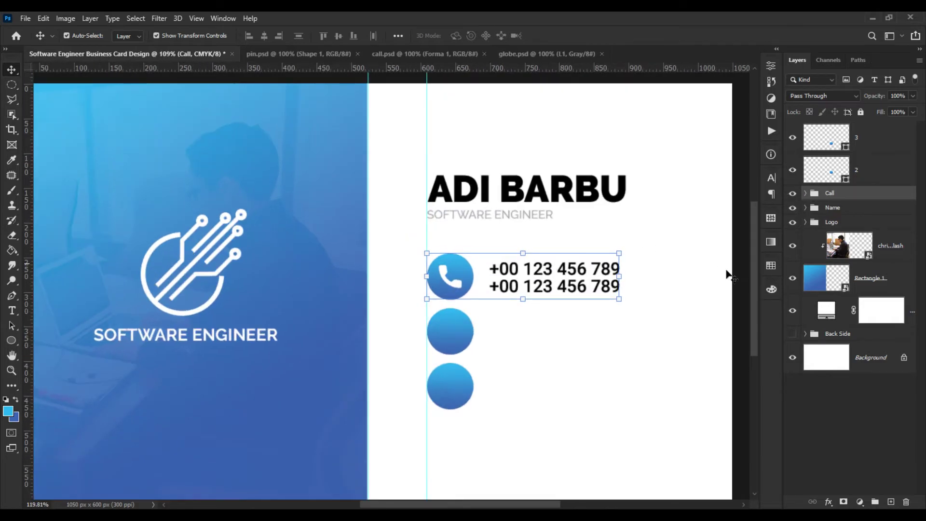
pyautogui.click(736, 276)
pyautogui.scroll(3, 482, 242)
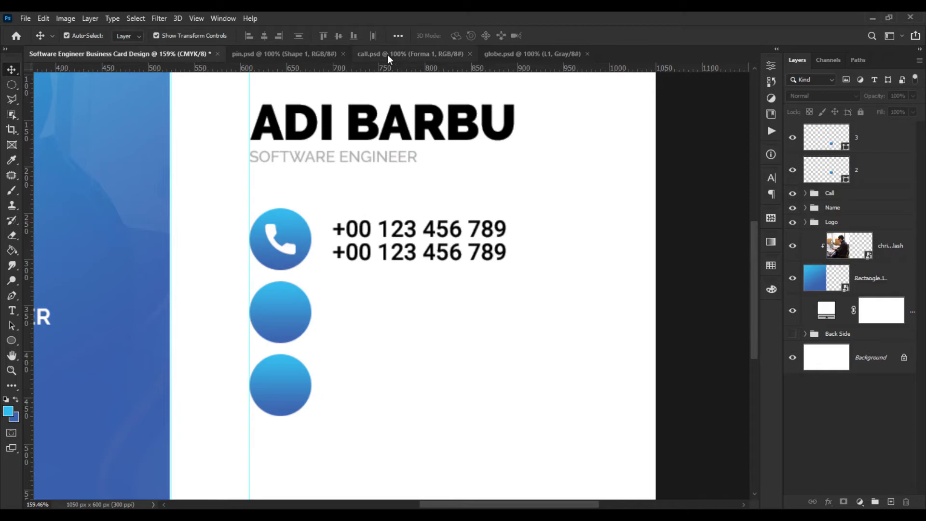
# Bring the globe icon from globe.psd and size it inside the middle circle.
pyautogui.click(388, 55)
pyautogui.click(295, 54)
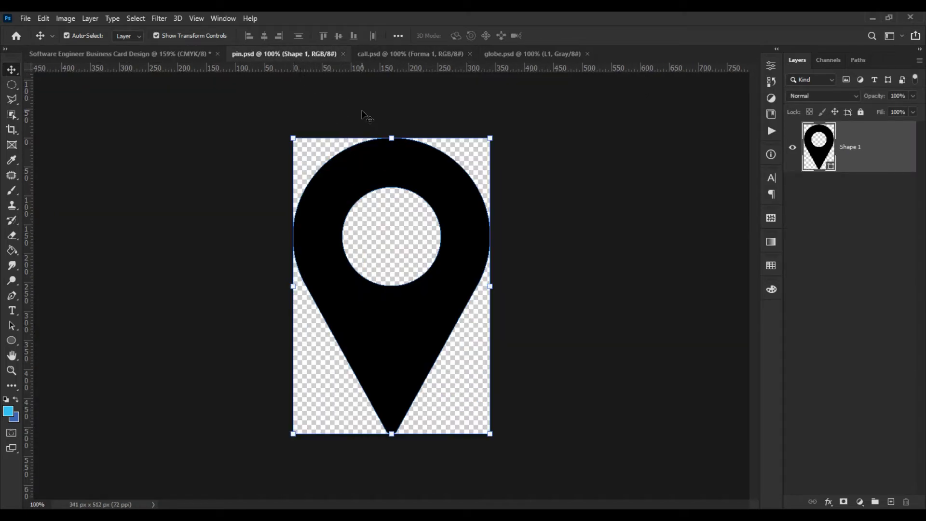
pyautogui.click(520, 60)
pyautogui.moveTo(398, 217)
pyautogui.mouseDown()
pyautogui.moveTo(162, 82)
pyautogui.moveTo(459, 274)
pyautogui.mouseUp()
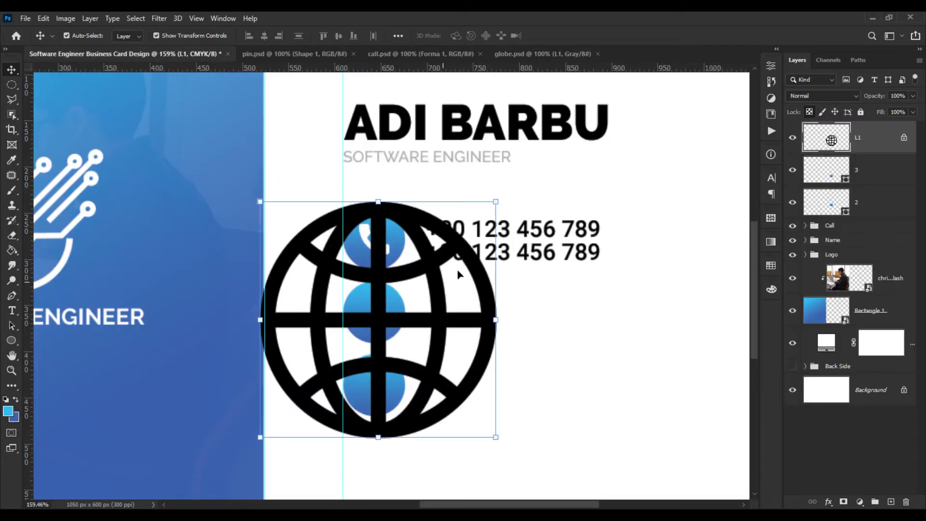
pyautogui.moveTo(497, 203); pyautogui.dragTo(372, 308)
pyautogui.scroll(5, 378, 317)
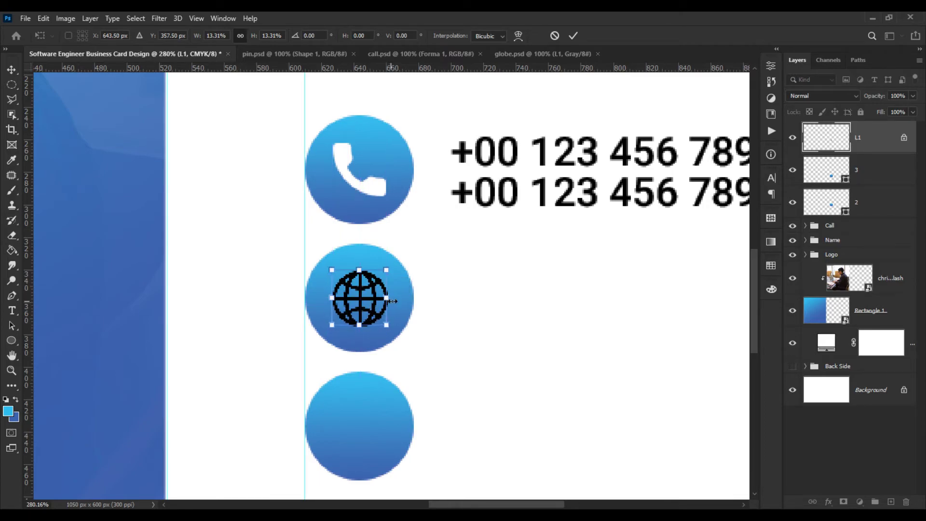
pyautogui.moveTo(392, 301); pyautogui.dragTo(399, 302)
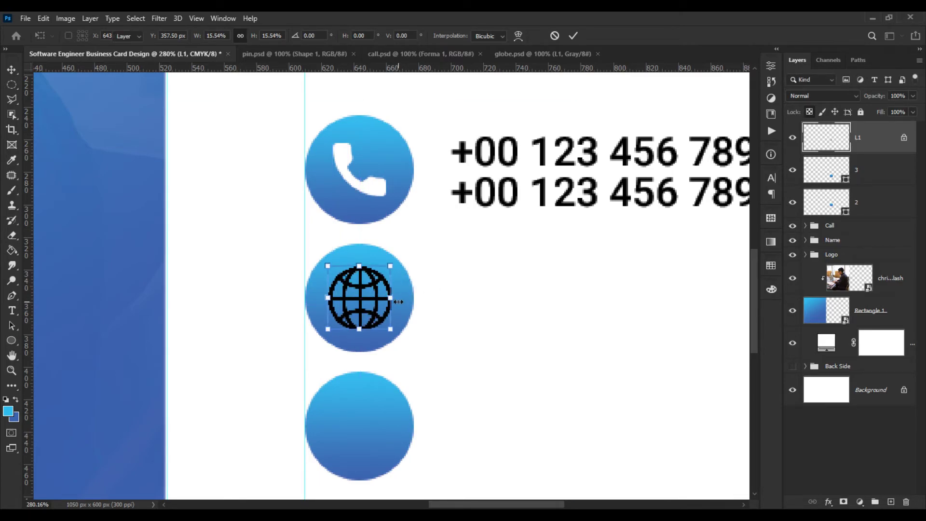
pyautogui.press('Return')
# Place the globe layer L1 below layer 3 and give it a white Color Overlay.
pyautogui.moveTo(875, 147); pyautogui.dragTo(871, 189)
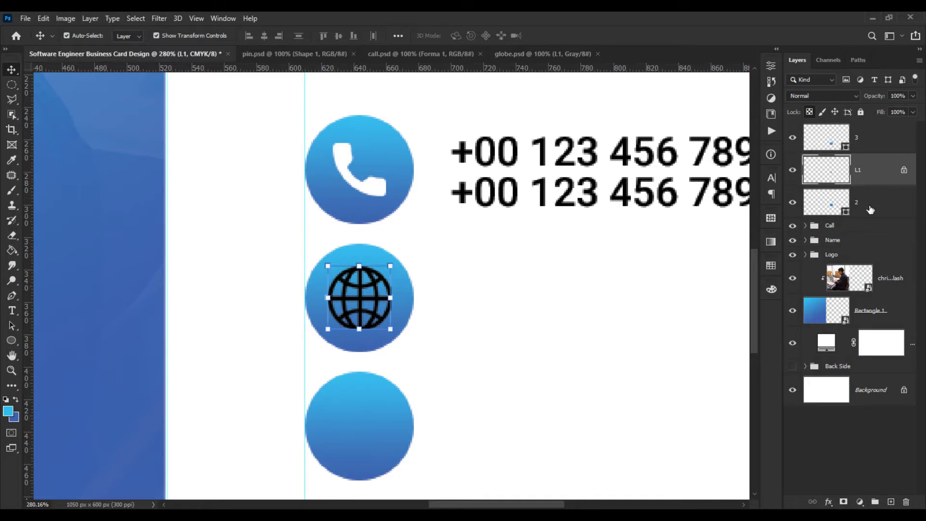
pyautogui.keyDown('shift'); pyautogui.click(871, 207); pyautogui.keyUp('shift')
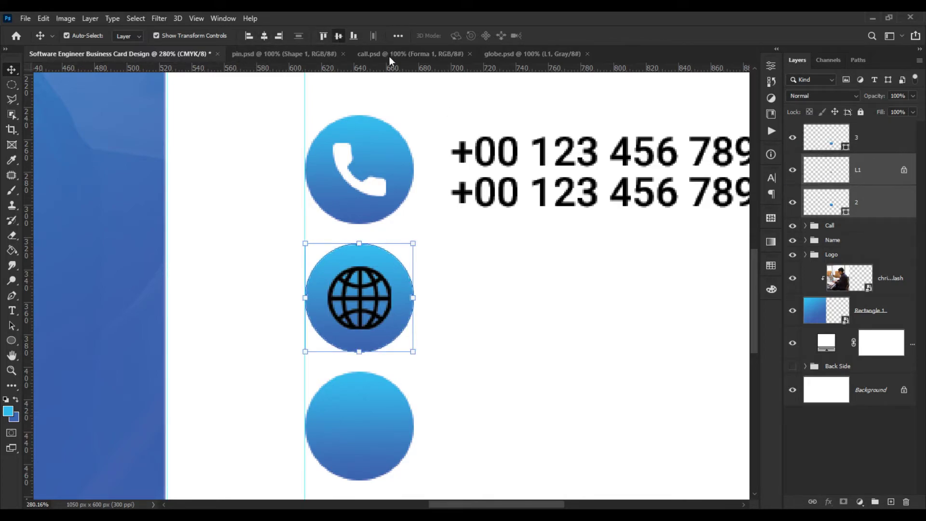
pyautogui.click(874, 176)
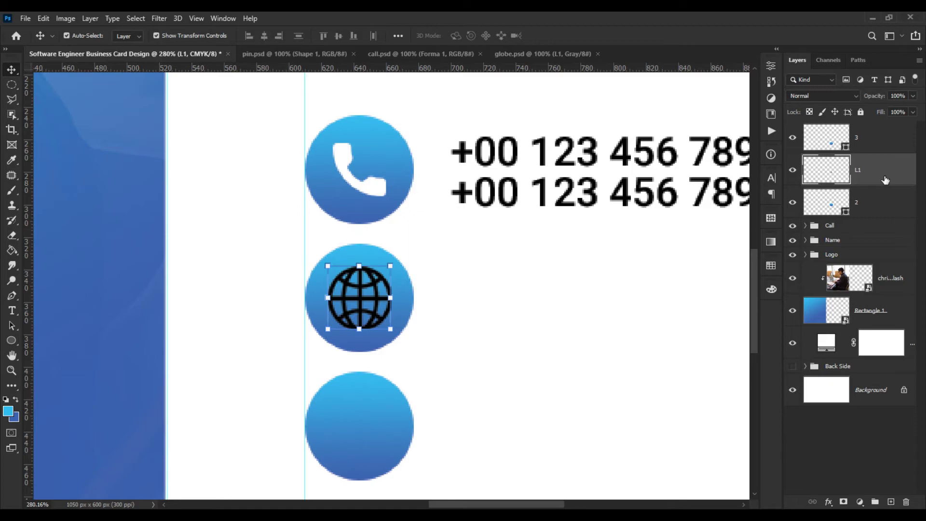
pyautogui.rightClick(884, 179)
pyautogui.click(767, 36)
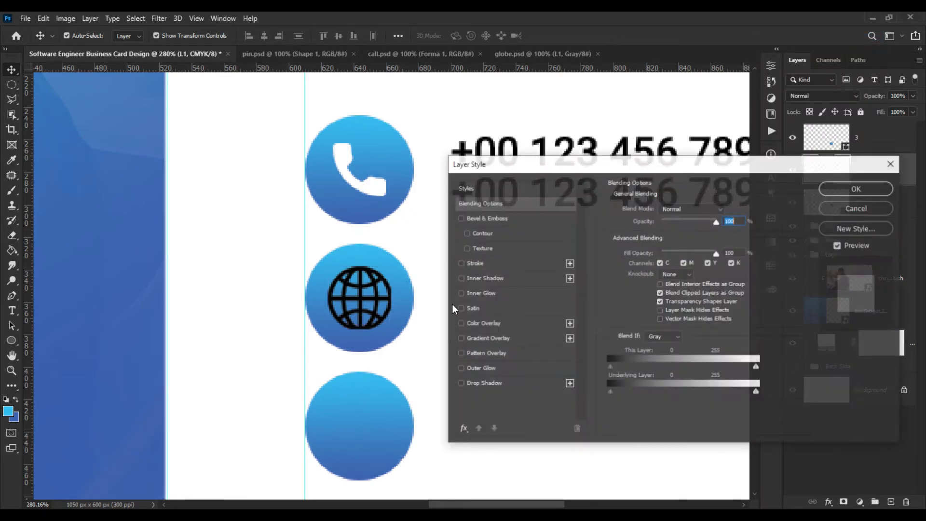
pyautogui.click(484, 324)
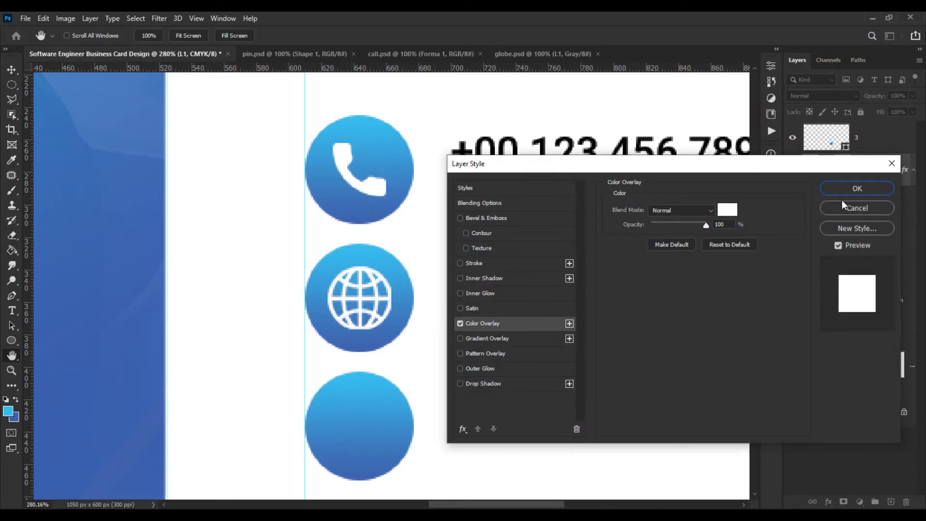
pyautogui.click(857, 189)
pyautogui.click(805, 247)
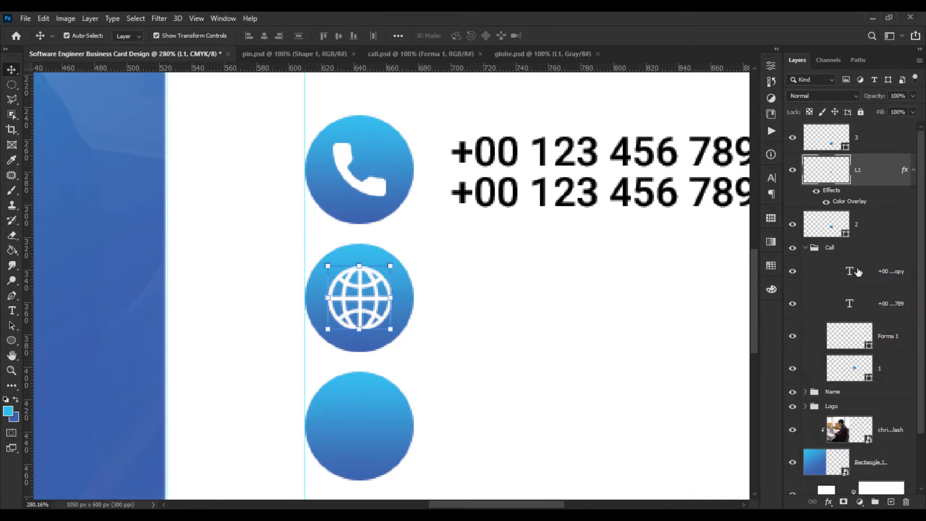
# Duplicate both phone-number text layers and place the copies beside the globe circle.
pyautogui.click(873, 271)
pyautogui.keyDown('shift'); pyautogui.click(882, 303); pyautogui.keyUp('shift')
pyautogui.moveTo(885, 278); pyautogui.dragTo(871, 159)
pyautogui.click(806, 312)
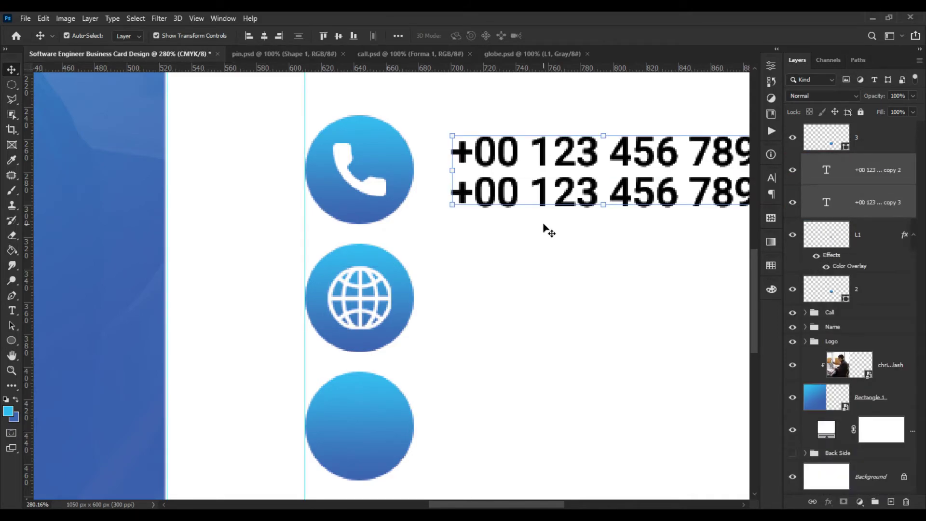
pyautogui.moveTo(504, 195); pyautogui.dragTo(509, 327)
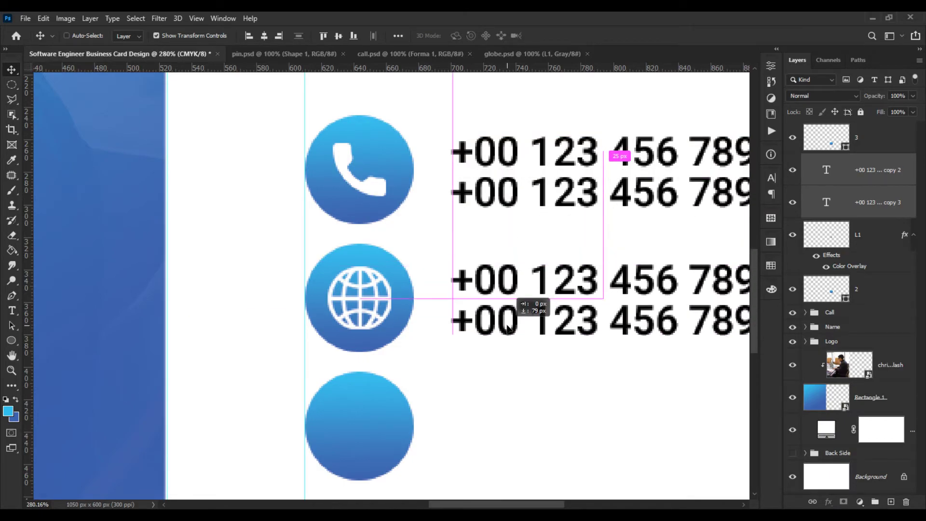
pyautogui.moveTo(509, 327); pyautogui.dragTo(510, 328)
# Replace the first copied number line with the beginning of the e-mail address.
pyautogui.scroll(3, 517, 334)
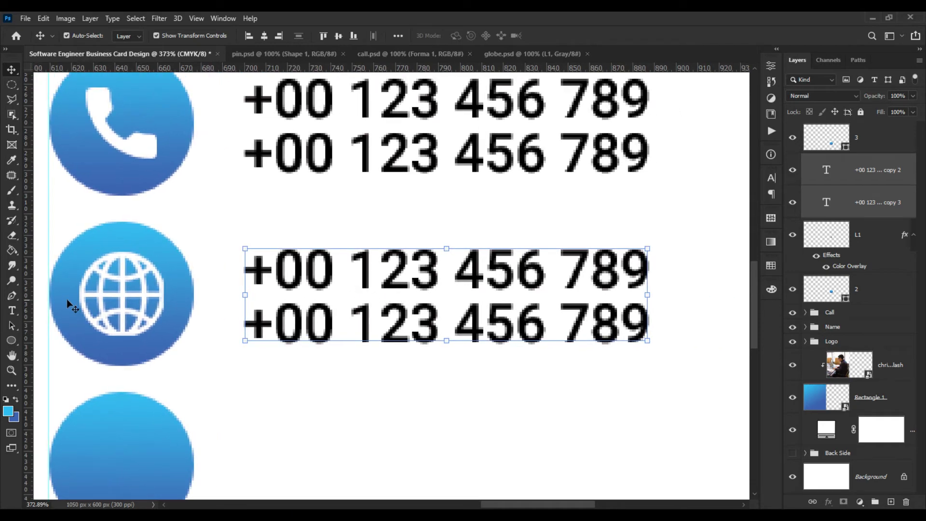
pyautogui.click(13, 311)
pyautogui.tripleClick(295, 271)
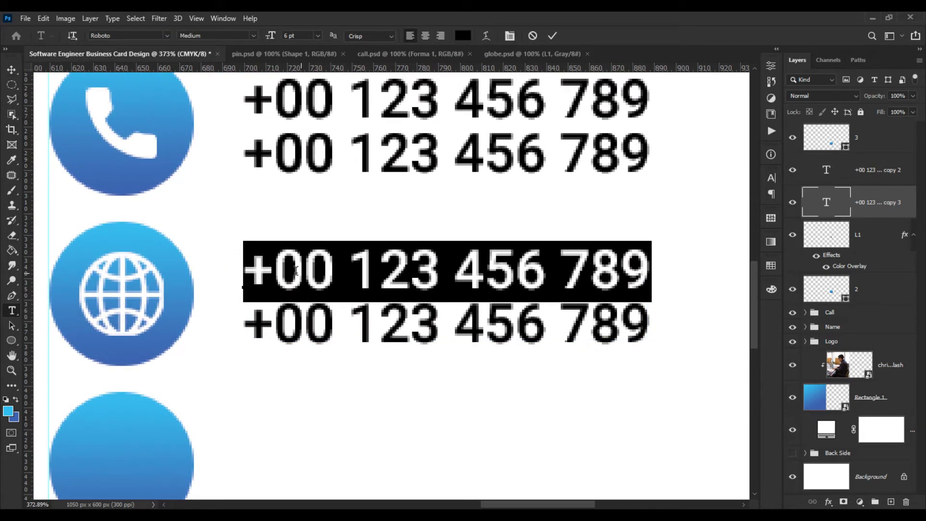
pyautogui.write('INFO')
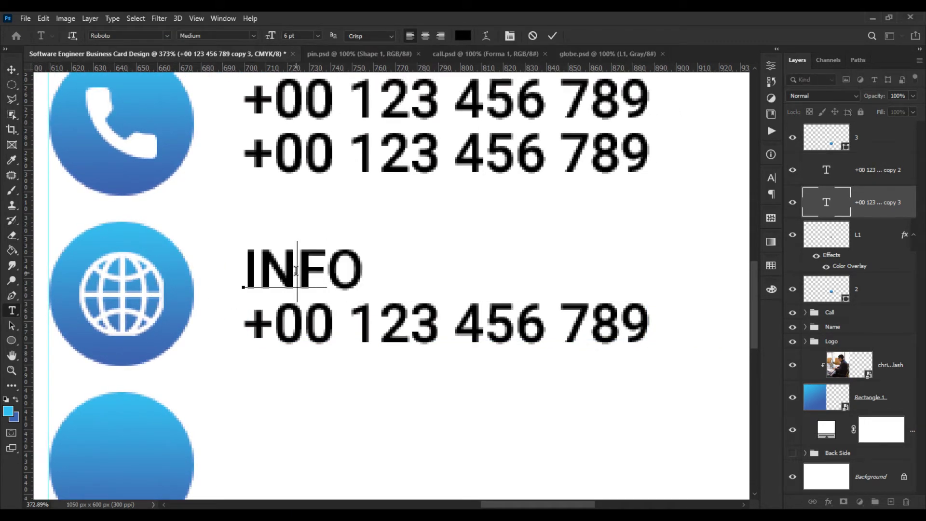
pyautogui.press('BackSpace')
pyautogui.press('BackSpace')
pyautogui.press('BackSpace')
pyautogui.write('INF')
pyautogui.press('BackSpace')
pyautogui.press('BackSpace')
pyautogui.press('BackSpace')
pyautogui.write('.')
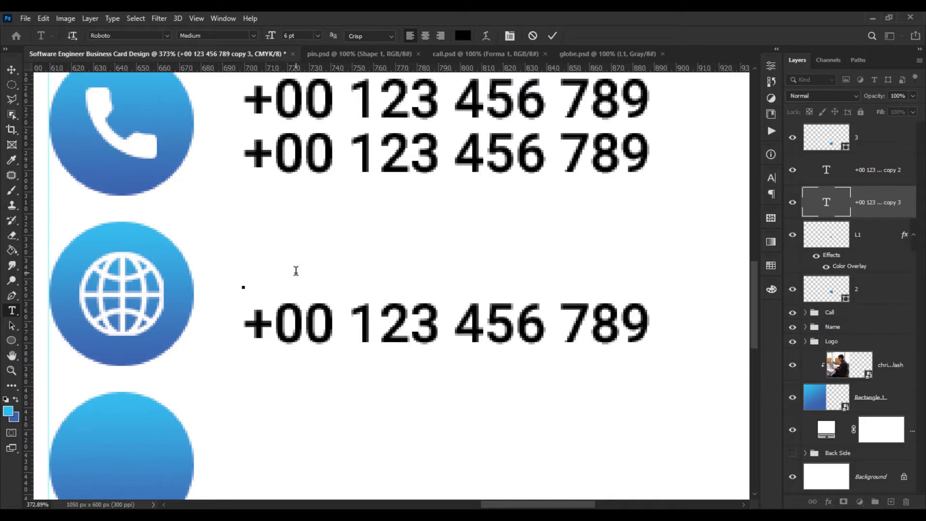
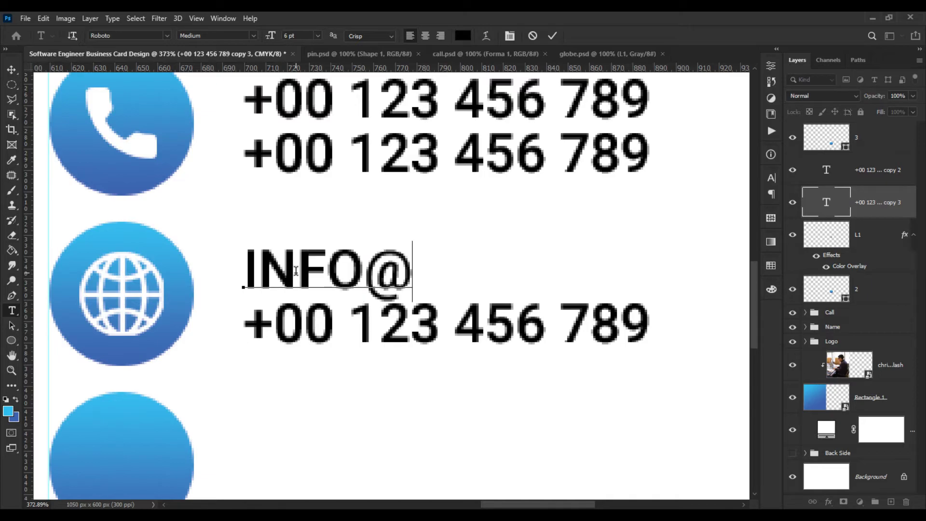
# Turn off All Caps on that line and finish typing the lowercase e-mail address.
pyautogui.hotkey('ctrl', 'a')
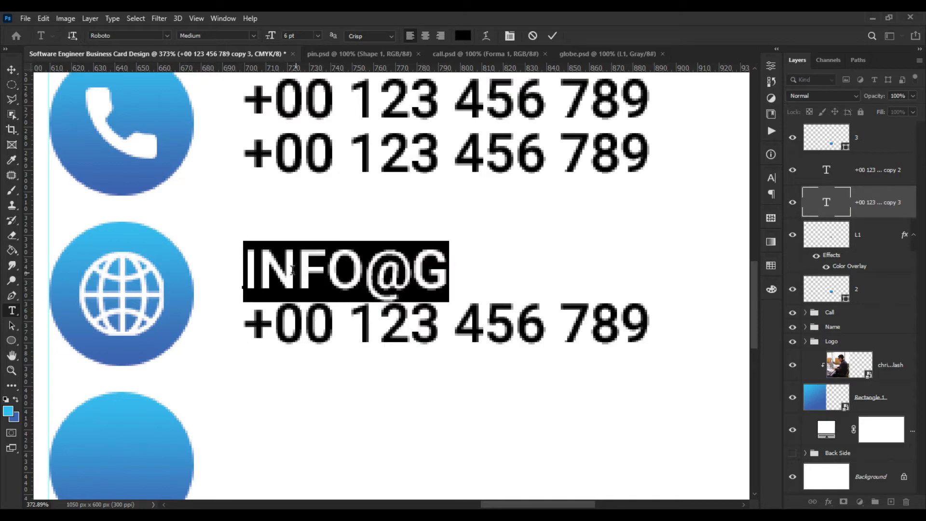
pyautogui.click(510, 36)
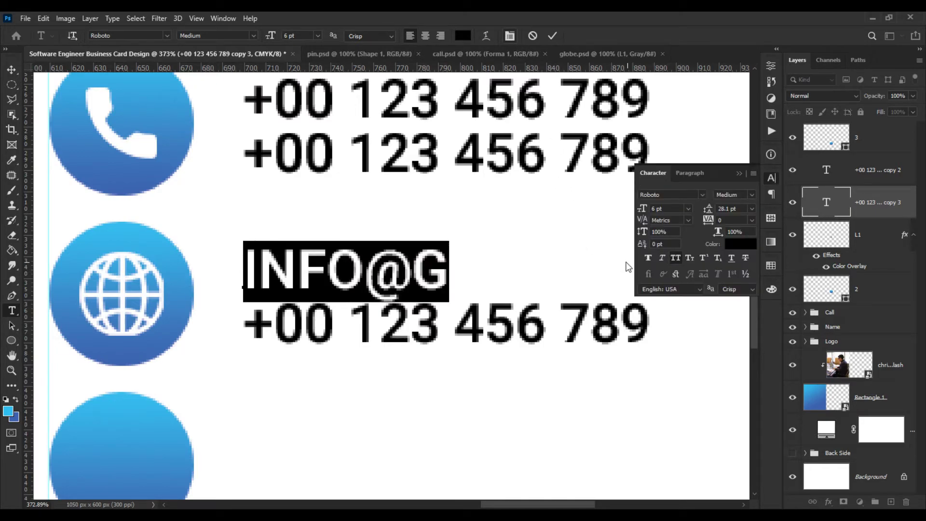
pyautogui.click(677, 260)
pyautogui.click(409, 275)
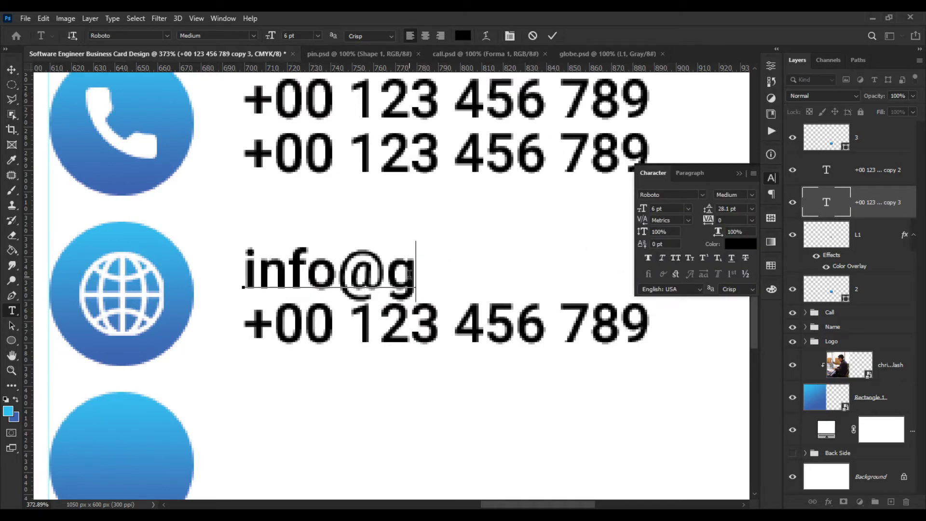
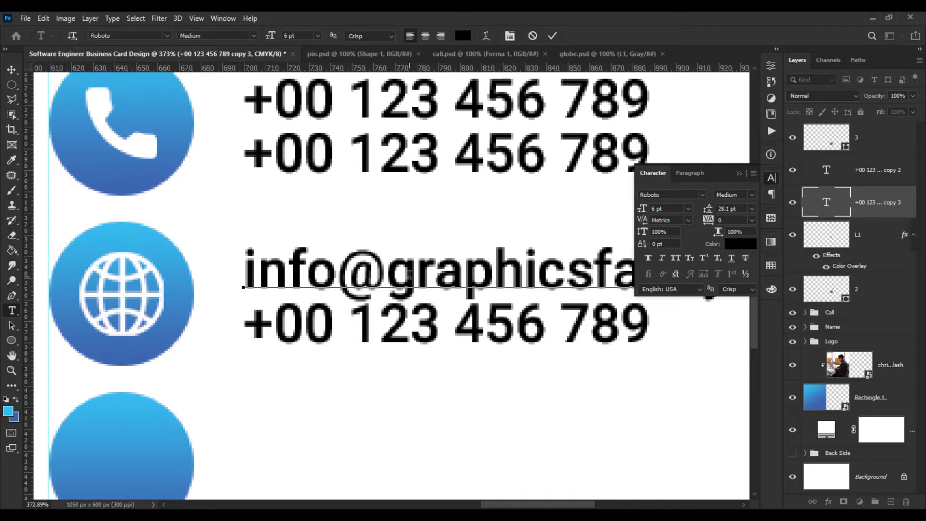
pyautogui.scroll(-3, 420, 276)
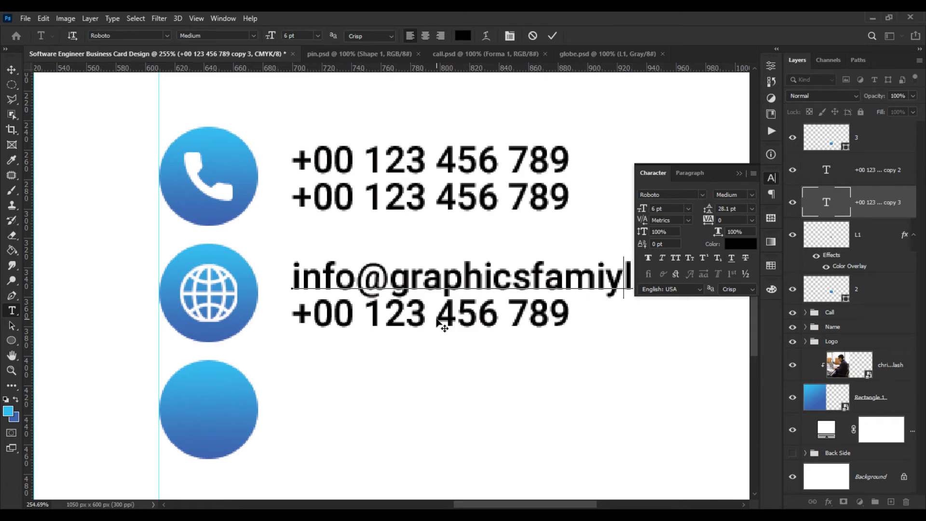
pyautogui.press('BackSpace')
pyautogui.press('BackSpace')
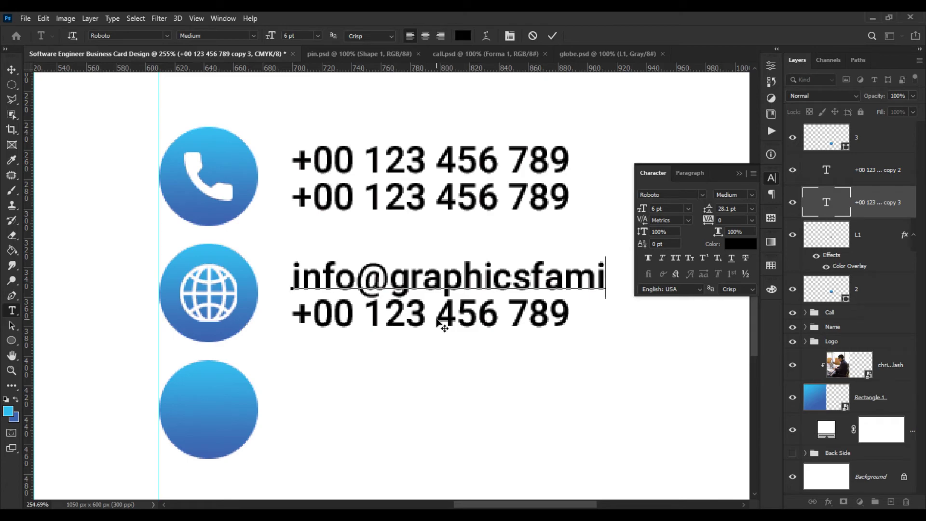
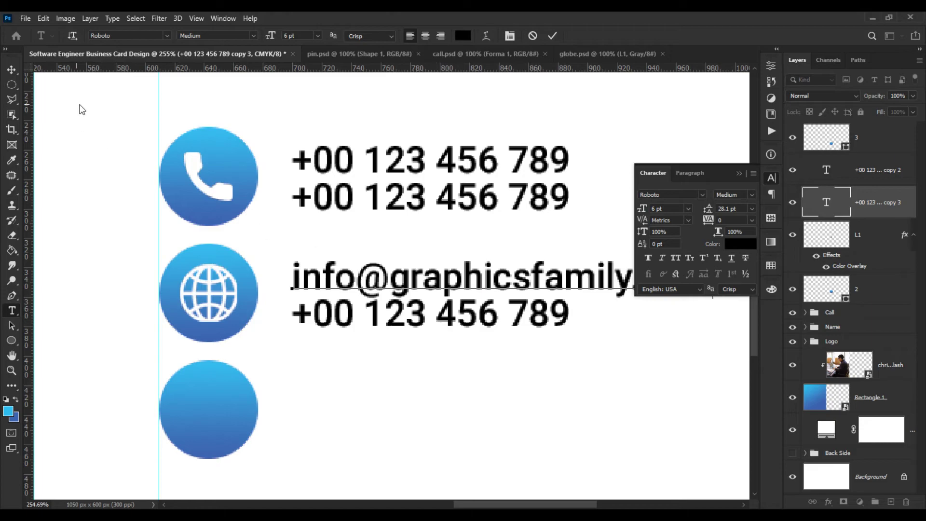
# Commit the email edit and retype the line below it as WWWGRAPHICSOFAMILY.COM.
pyautogui.click(12, 69)
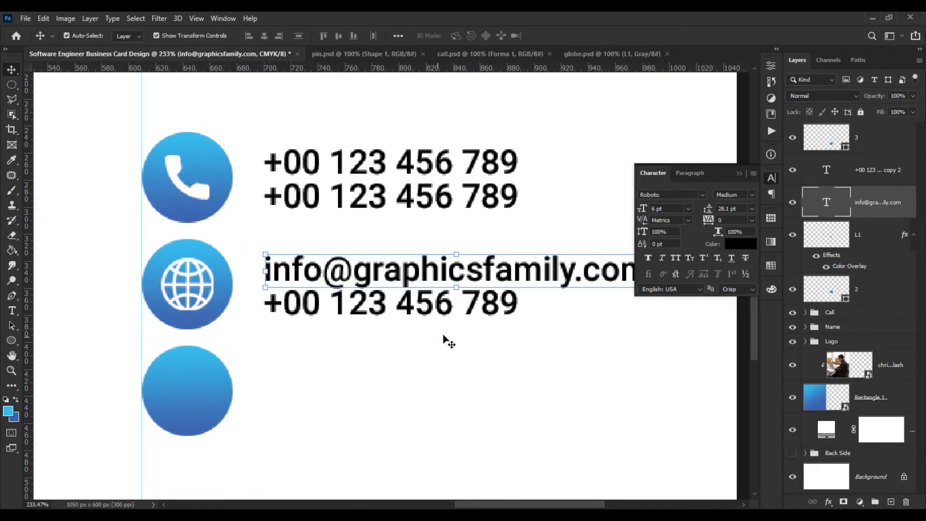
pyautogui.moveTo(446, 341); pyautogui.dragTo(299, 329)
pyautogui.click(12, 310)
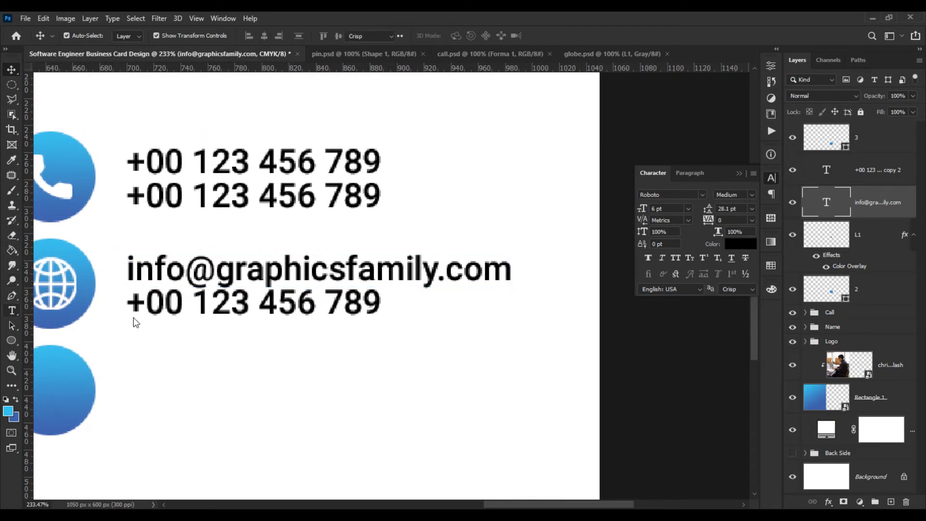
pyautogui.click(193, 302)
pyautogui.hotkey('ctrl', 'a')
pyautogui.write('222')
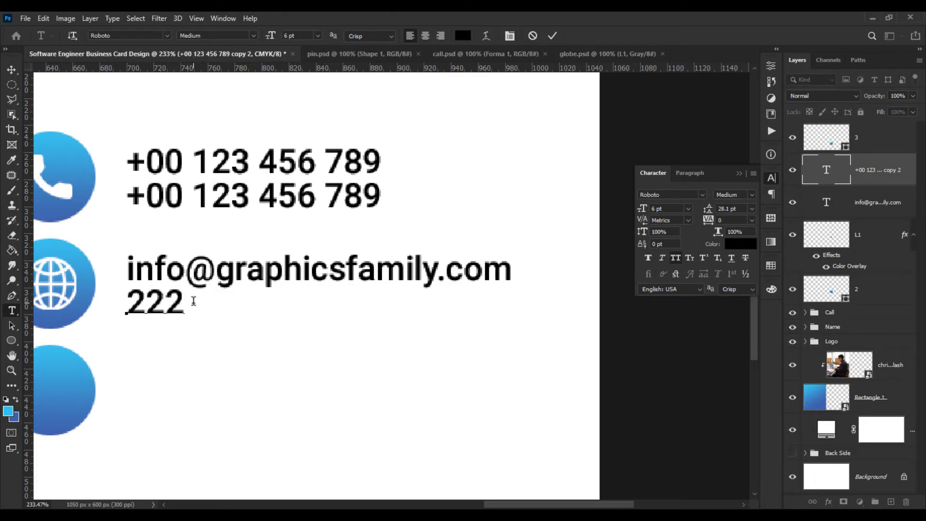
pyautogui.press('BackSpace')
pyautogui.press('BackSpace')
pyautogui.press('BackSpace')
pyautogui.write('WWW.')
pyautogui.press('BackSpace')
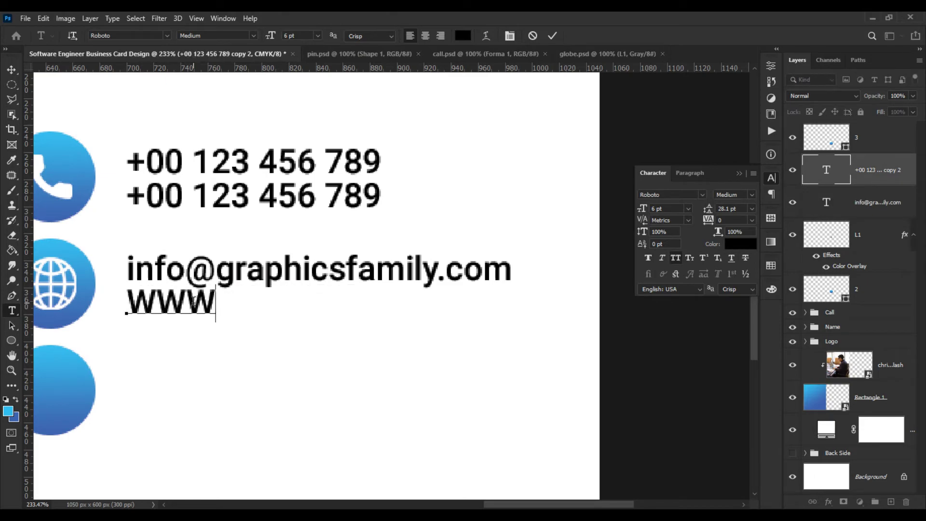
pyautogui.press('BackSpace')
pyautogui.press('BackSpace')
pyautogui.press('BackSpace')
pyautogui.write('WW')
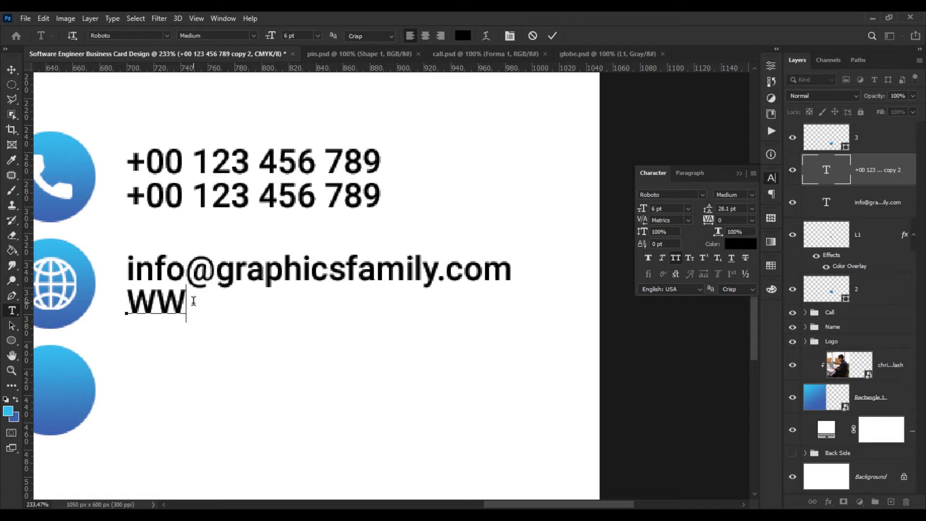
pyautogui.press('BackSpace')
pyautogui.press('BackSpace')
pyautogui.write('W')
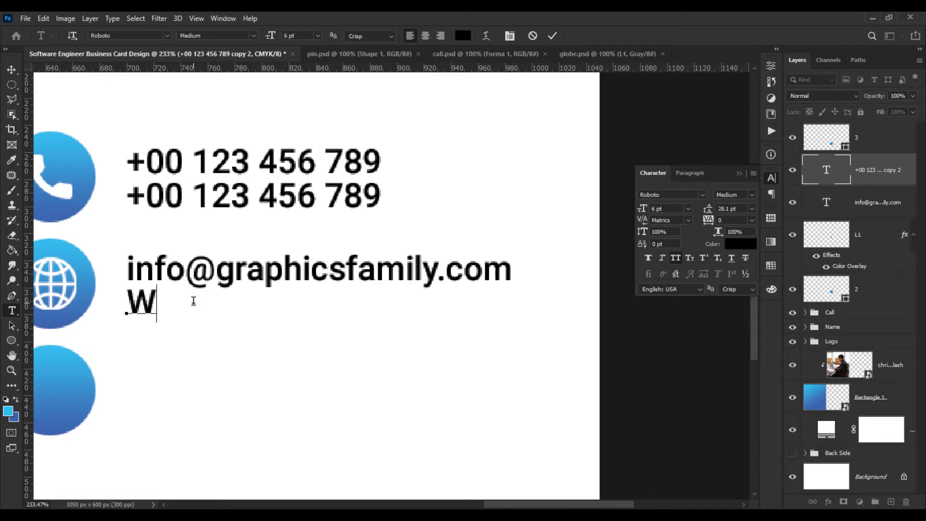
pyautogui.write('WW.GR')
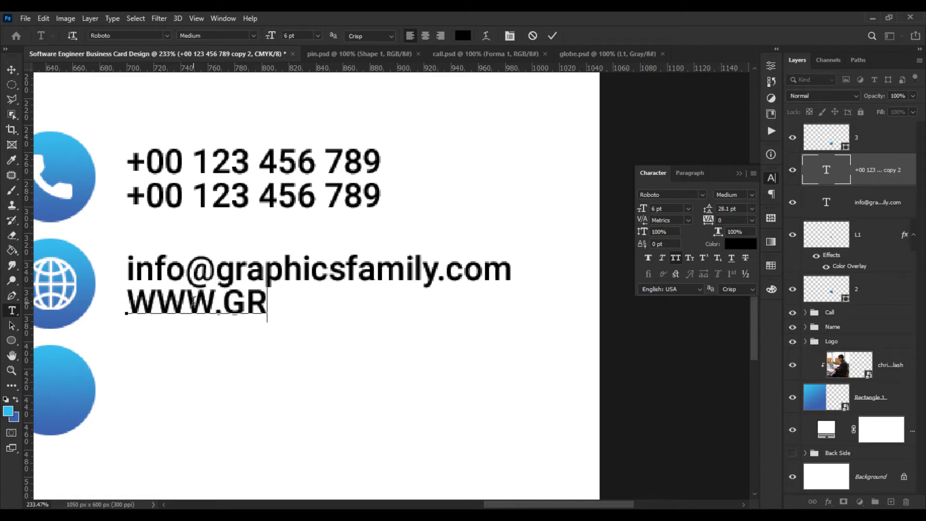
pyautogui.write('APHICSO')
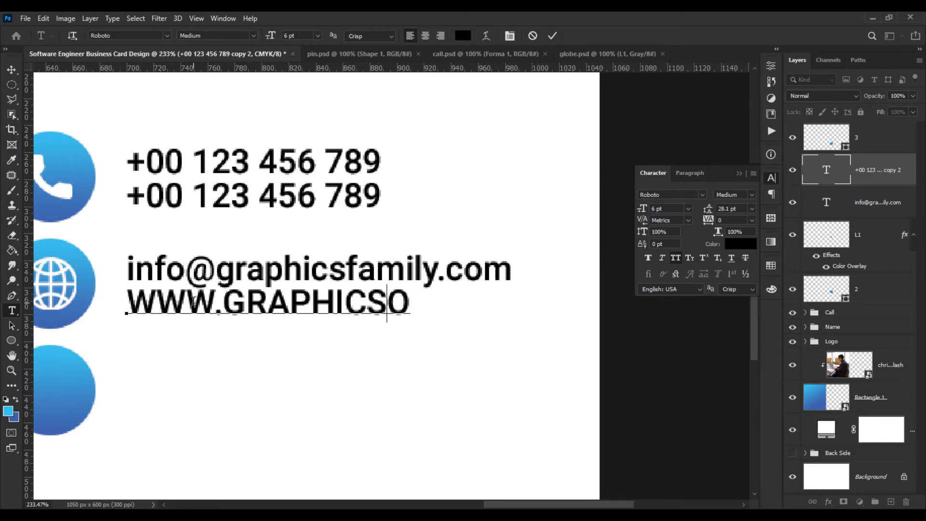
pyautogui.write('FAMILY.COM')
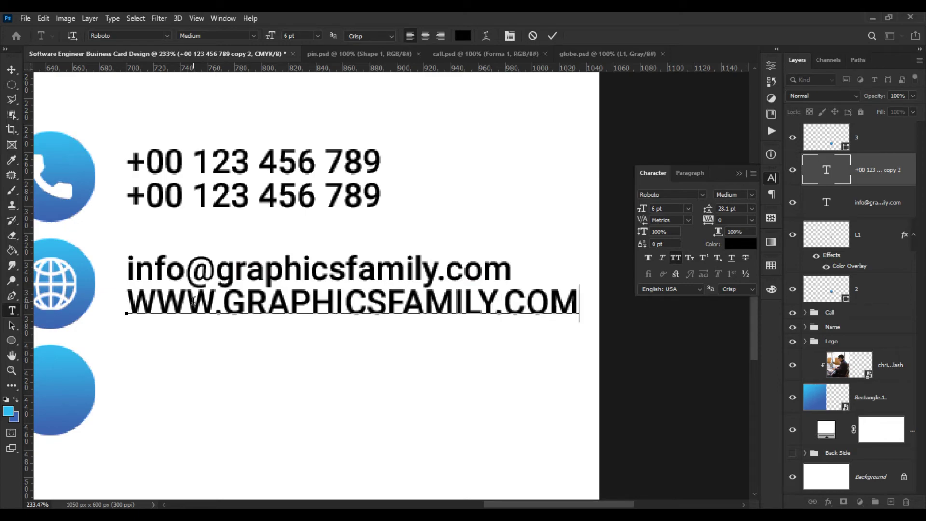
pyautogui.hotkey('ctrl', 'a')
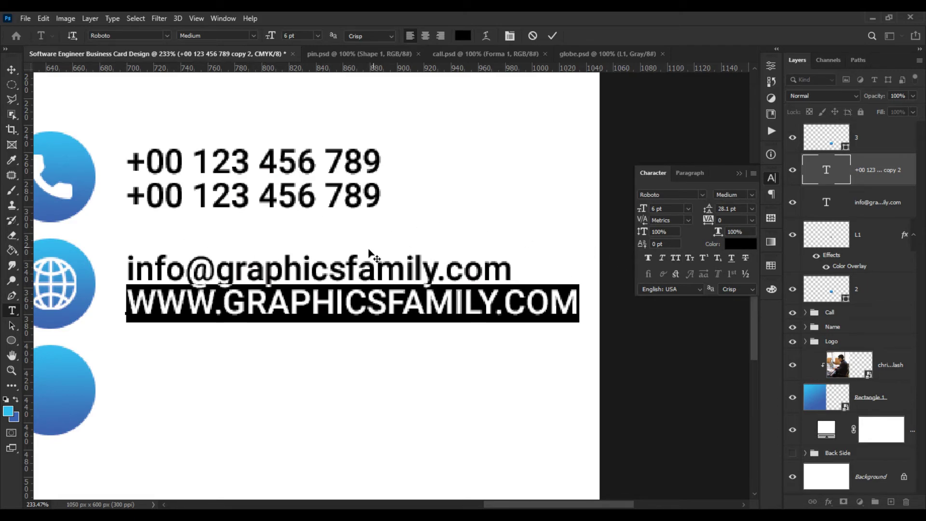
pyautogui.tripleClick(259, 296)
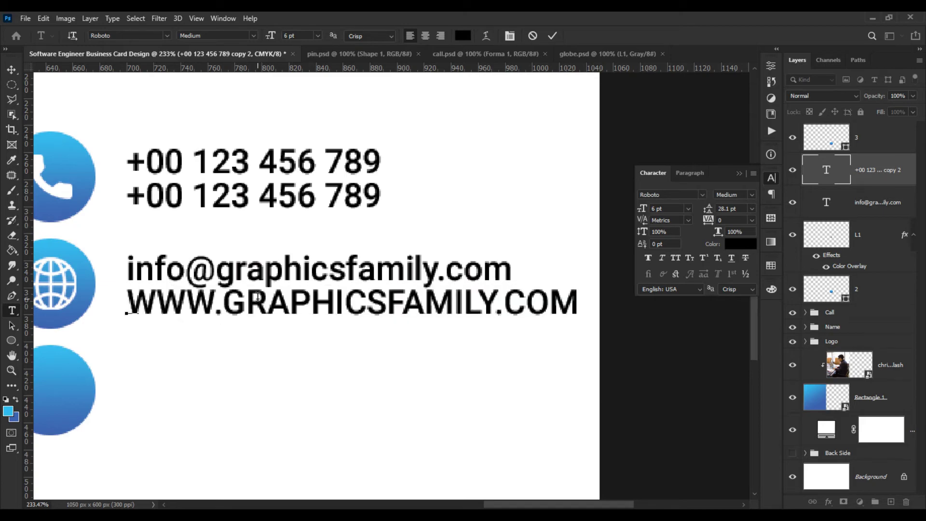
pyautogui.write('f')
pyautogui.write('www.')
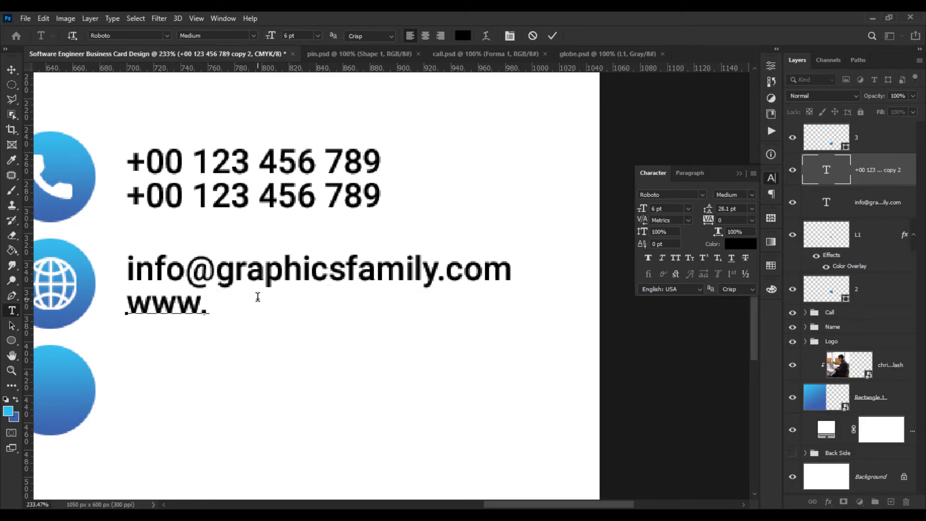
pyautogui.write('graphicsfa')
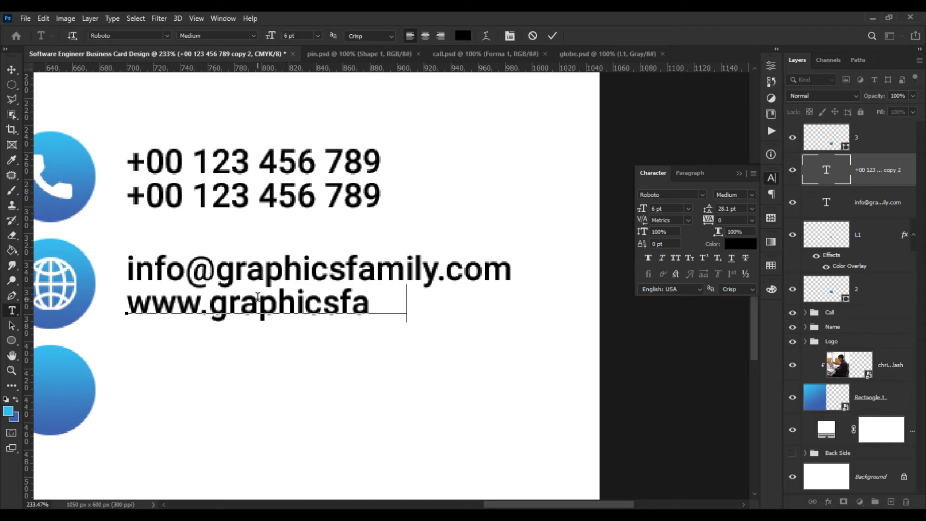
pyautogui.write('milt.c')
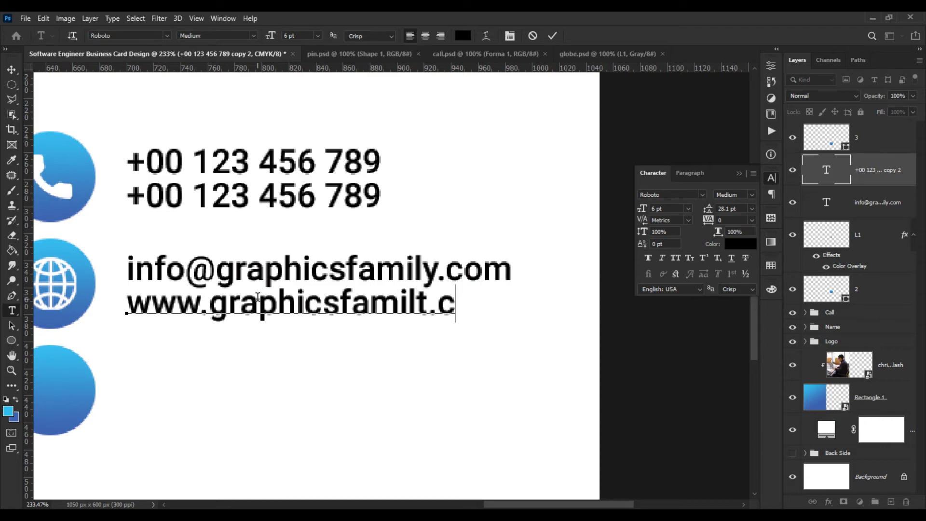
pyautogui.press('BackSpace')
pyautogui.press('BackSpace')
pyautogui.write('y')
pyautogui.press('BackSpace')
pyautogui.press('BackSpace')
pyautogui.write('y.')
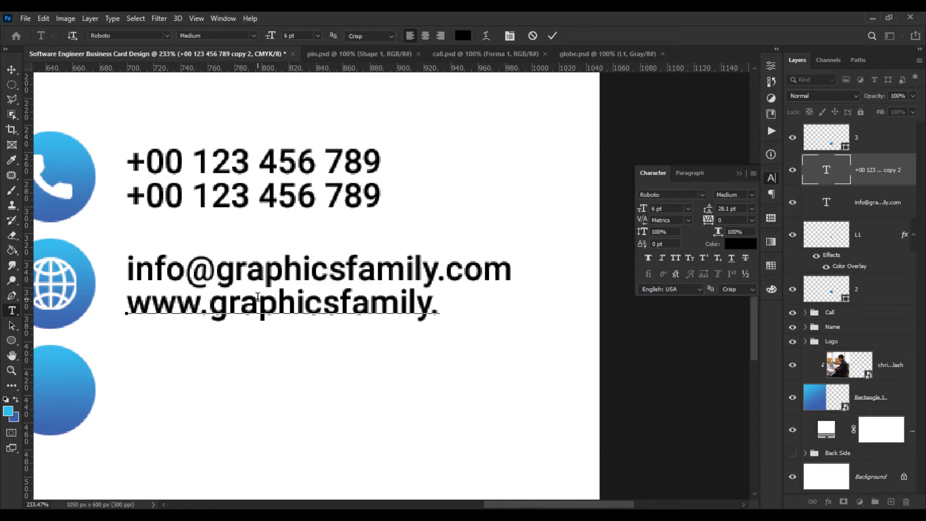
pyautogui.write('com')
pyautogui.click(11, 68)
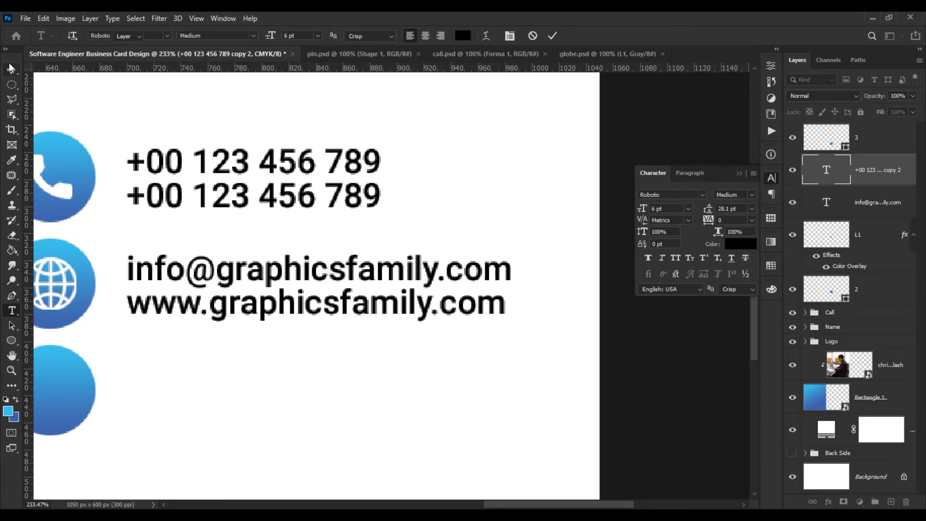
# Group the email line, web address line and globe icon layers as 'Email & Web'.
pyautogui.keyDown('shift'); pyautogui.click(875, 291); pyautogui.keyUp('shift')
pyautogui.click(875, 502)
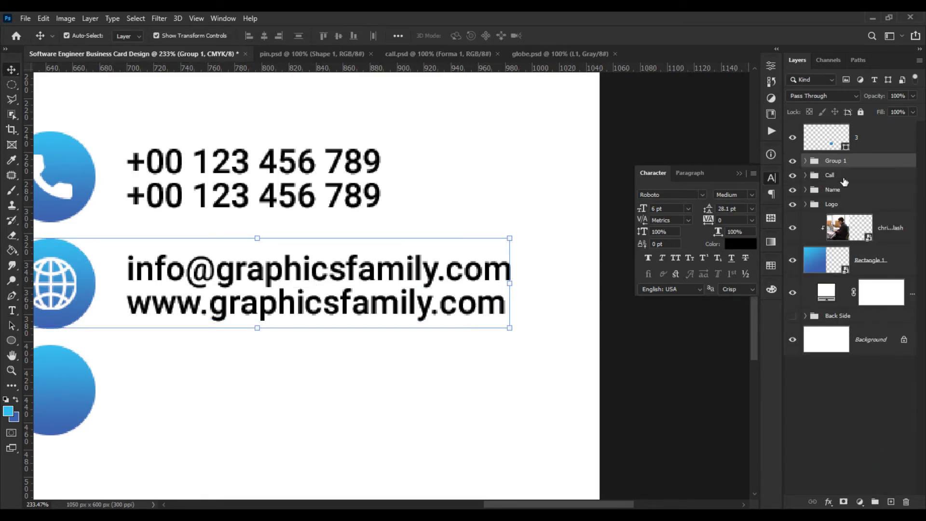
pyautogui.doubleClick(837, 161)
pyautogui.write('Email & Web')
pyautogui.press('Return')
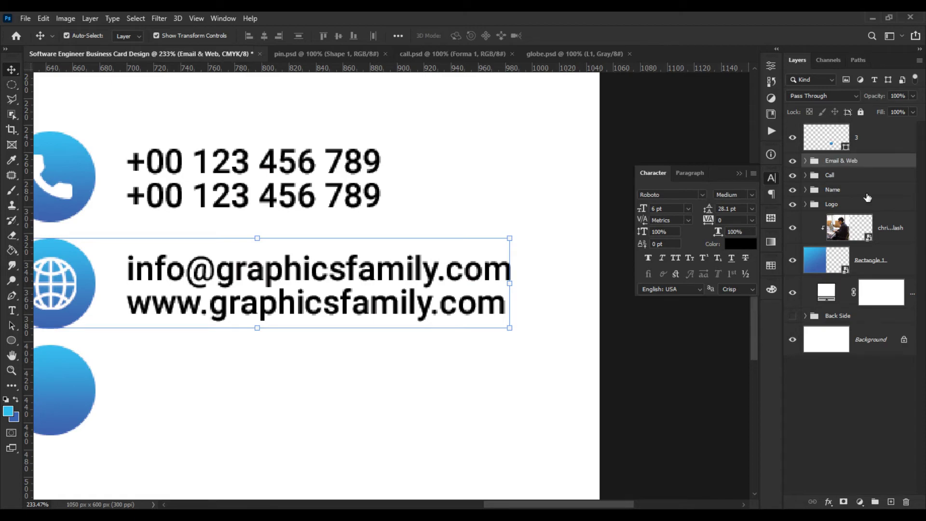
pyautogui.click(875, 144)
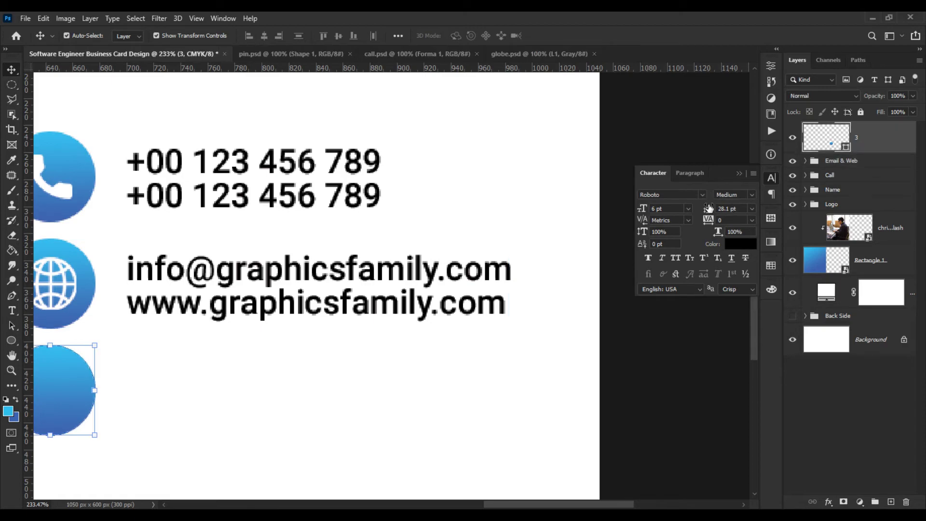
# Bring the pin shape from pin.psd onto the card, scaled and centred in the third circle.
pyautogui.click(300, 54)
pyautogui.moveTo(295, 145); pyautogui.dragTo(156, 94)
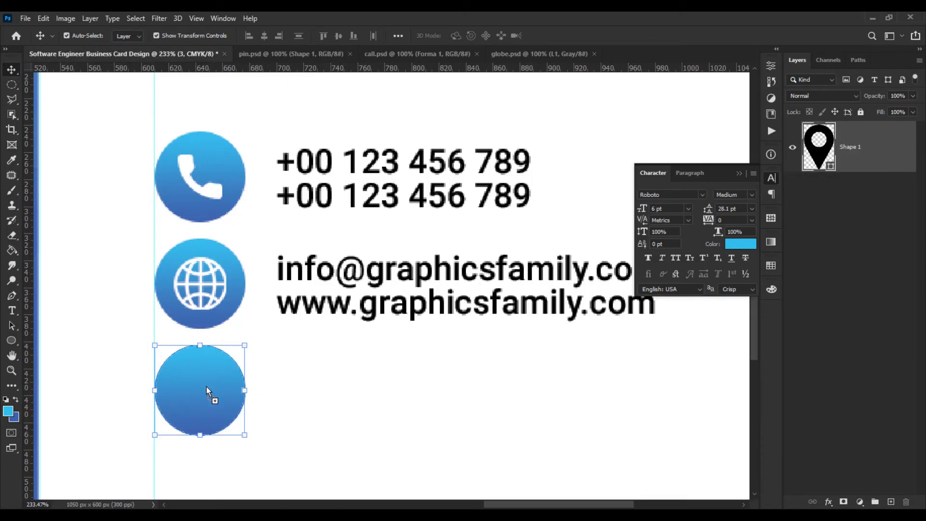
pyautogui.moveTo(207, 391); pyautogui.dragTo(248, 324)
pyautogui.scroll(-3, 338, 241)
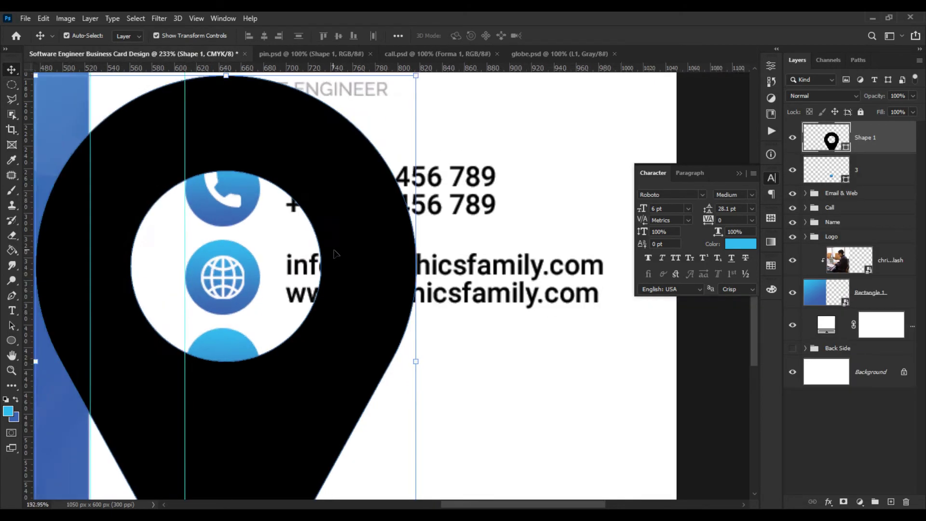
pyautogui.moveTo(400, 107); pyautogui.dragTo(263, 300)
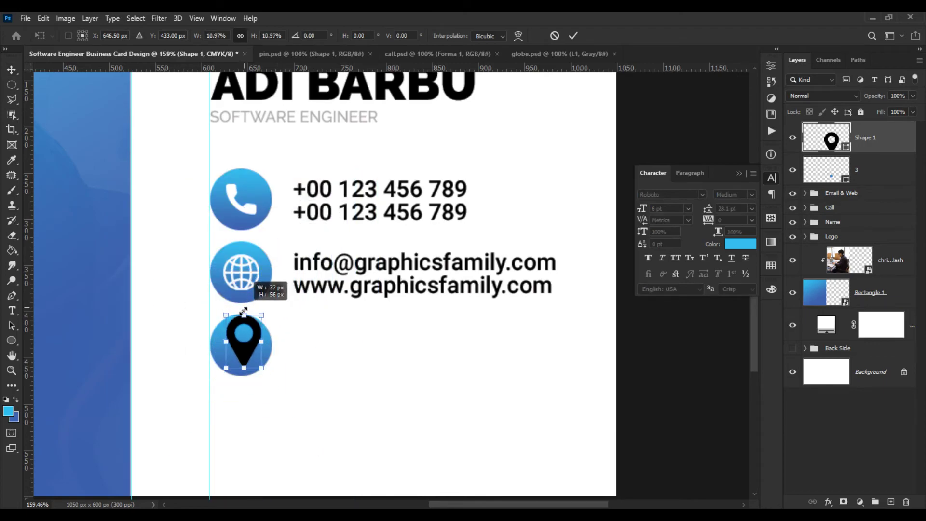
pyautogui.scroll(3, 236, 364)
pyautogui.scroll(2, 236, 364)
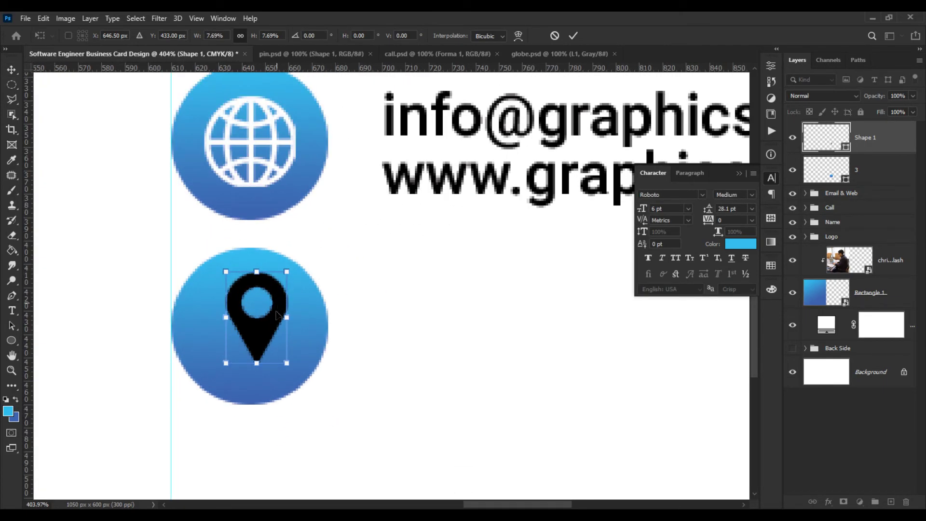
pyautogui.moveTo(276, 315); pyautogui.dragTo(268, 316)
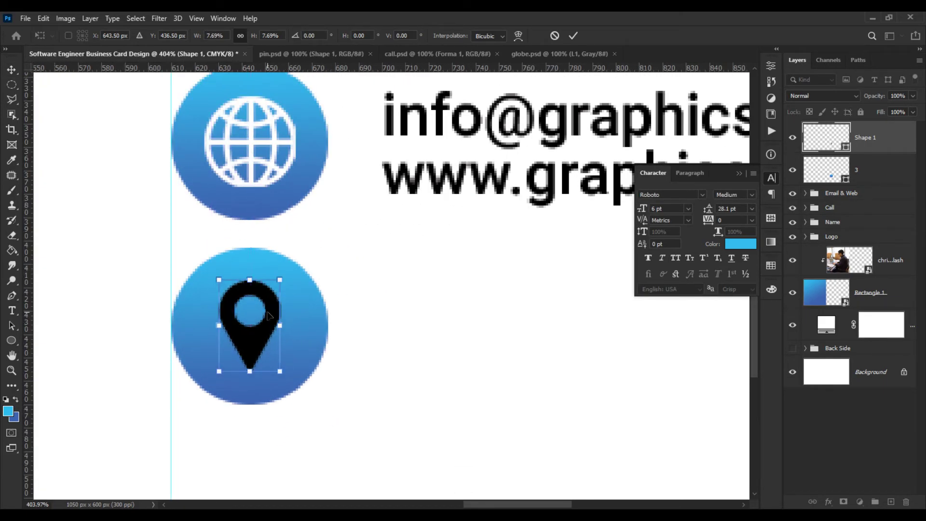
pyautogui.press('Return')
# Recolour the pin icon's fill to white.
pyautogui.doubleClick(816, 141)
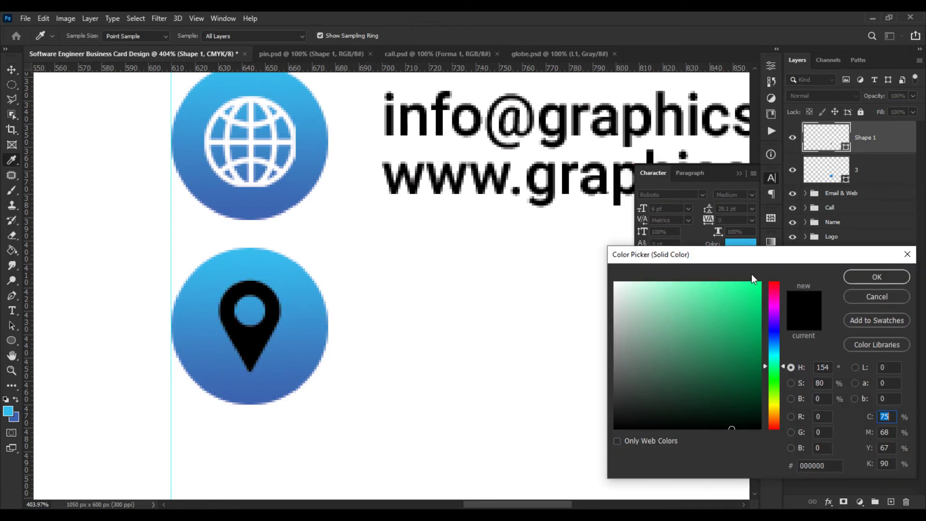
pyautogui.click(571, 269)
pyautogui.click(876, 275)
pyautogui.scroll(-4, 559, 303)
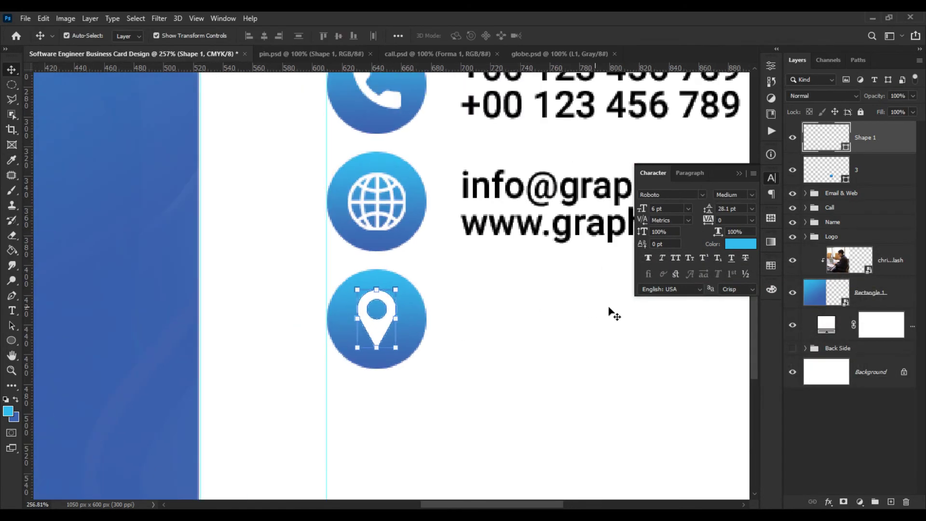
pyautogui.scroll(-2, 611, 314)
pyautogui.moveTo(623, 228); pyautogui.dragTo(465, 231)
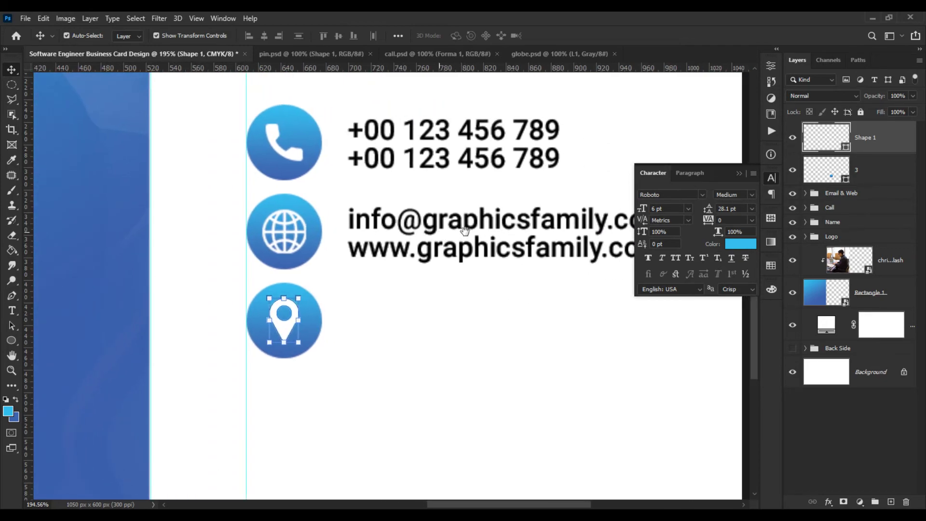
# Duplicate the web address and email text layers above the pin layer.
pyautogui.click(806, 193)
pyautogui.click(890, 217)
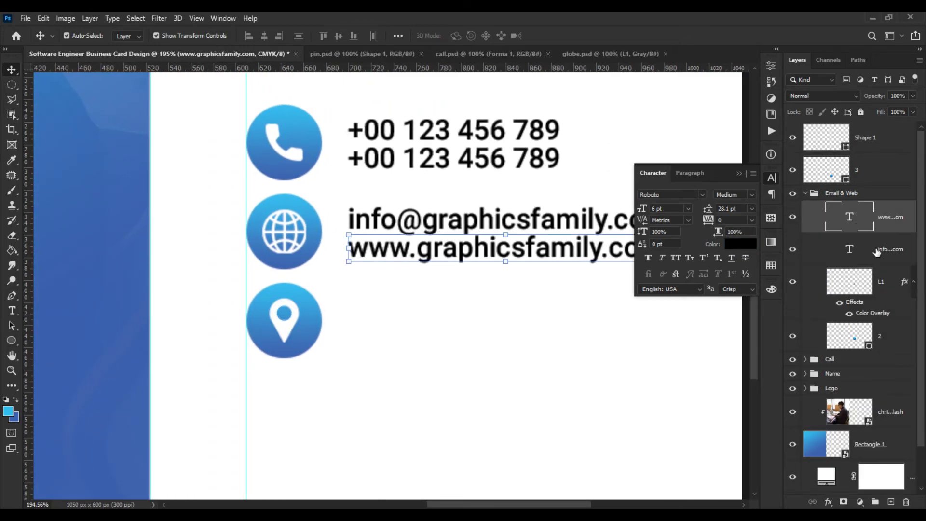
pyautogui.keyDown('shift'); pyautogui.click(891, 249); pyautogui.keyUp('shift')
pyautogui.moveTo(886, 249); pyautogui.dragTo(874, 138)
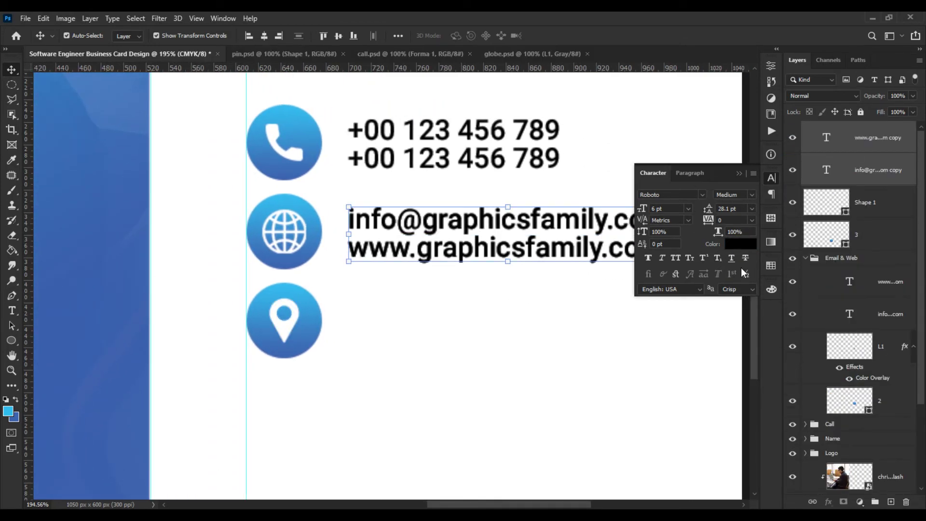
pyautogui.click(805, 258)
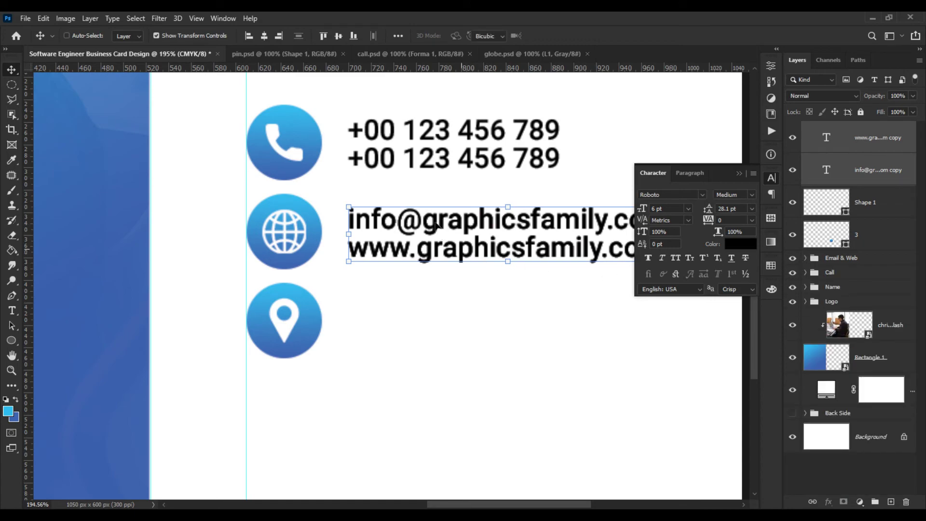
# Move the copied text lines down beside the pin icon.
pyautogui.hotkey('ctrl', 't')
pyautogui.moveTo(432, 236); pyautogui.dragTo(428, 325)
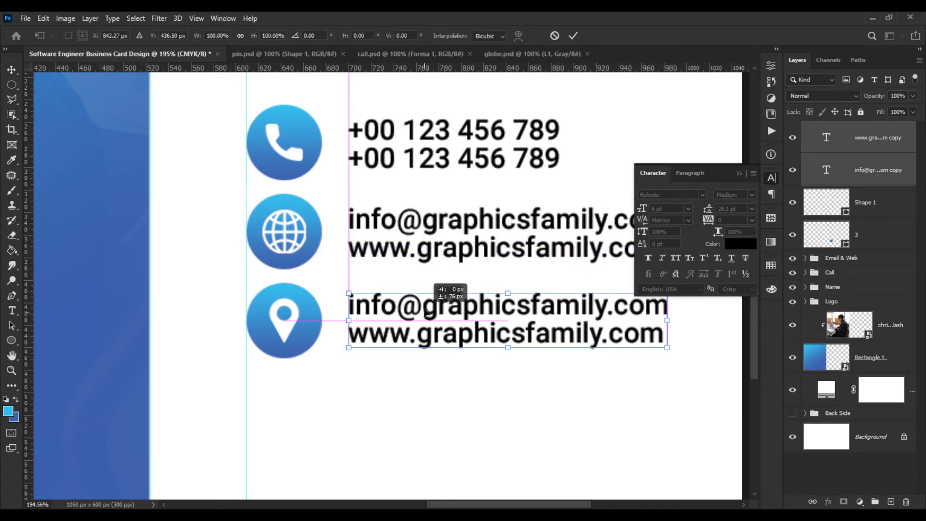
pyautogui.press('Return')
pyautogui.scroll(-3, 445, 313)
pyautogui.hscroll(3, 393, 295)
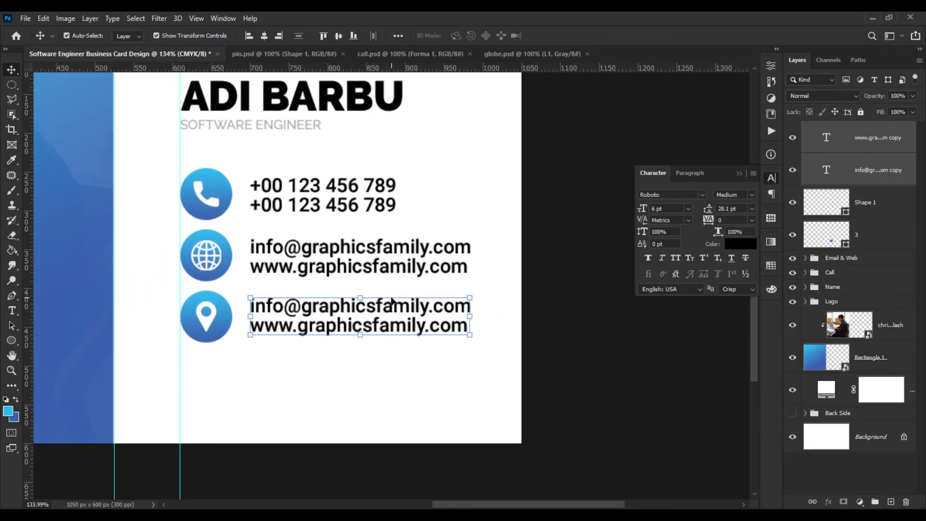
# Replace the copied email line with the first street-address line.
pyautogui.click(11, 311)
pyautogui.click(301, 306)
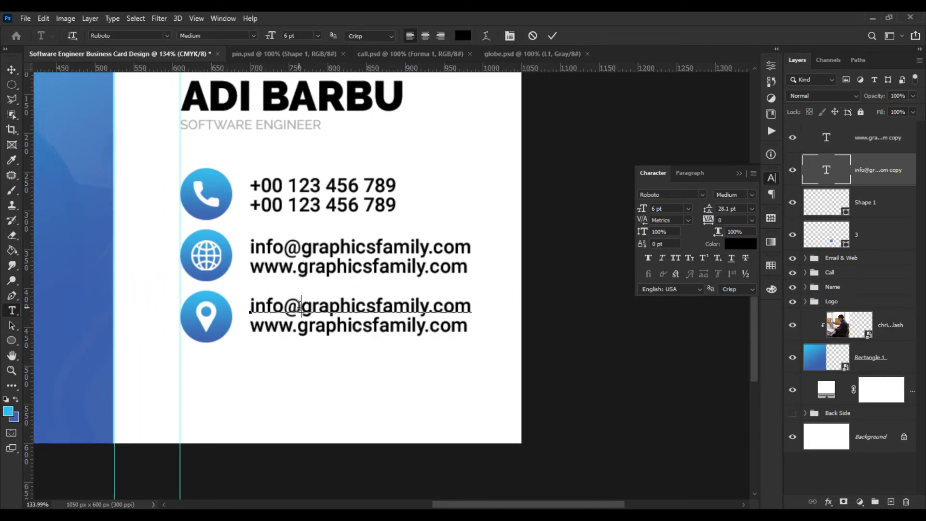
pyautogui.hotkey('ctrl', 'a')
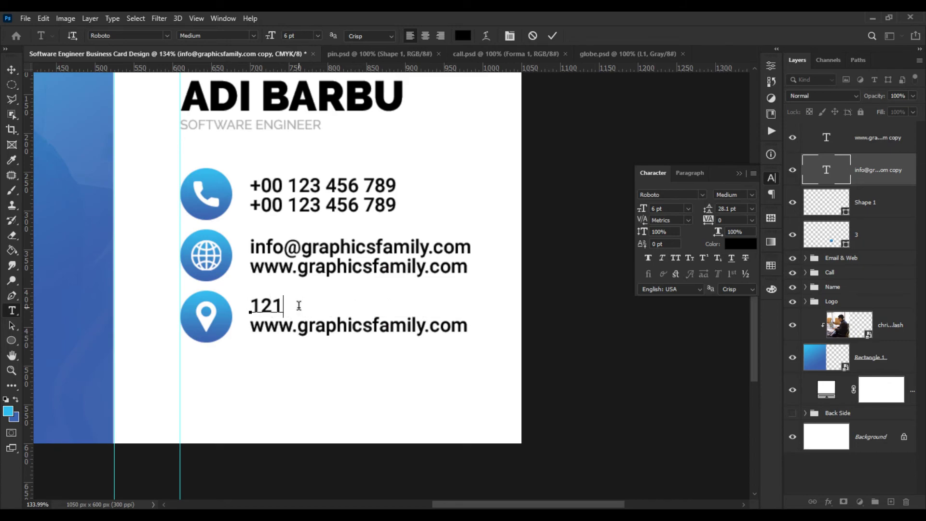
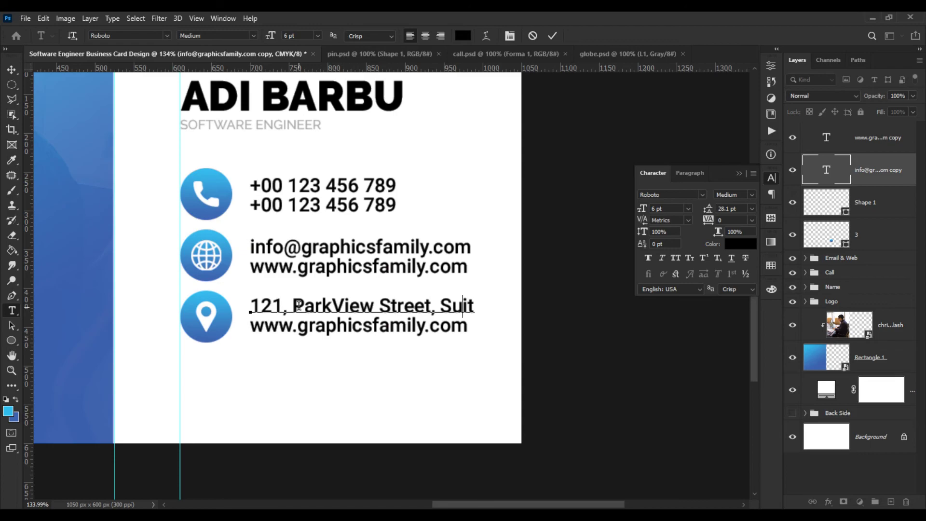
# Replace the copied web line with the city, state and country address line.
pyautogui.click(861, 151)
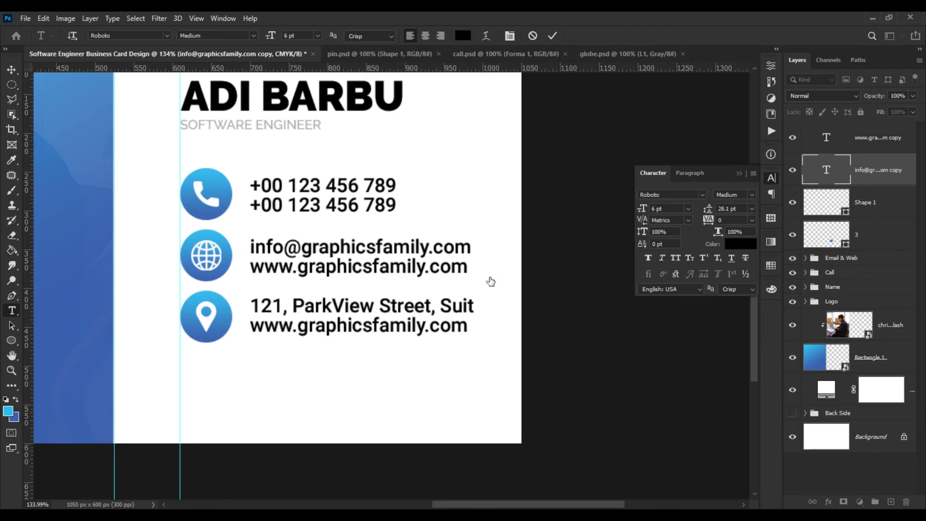
pyautogui.tripleClick(293, 330)
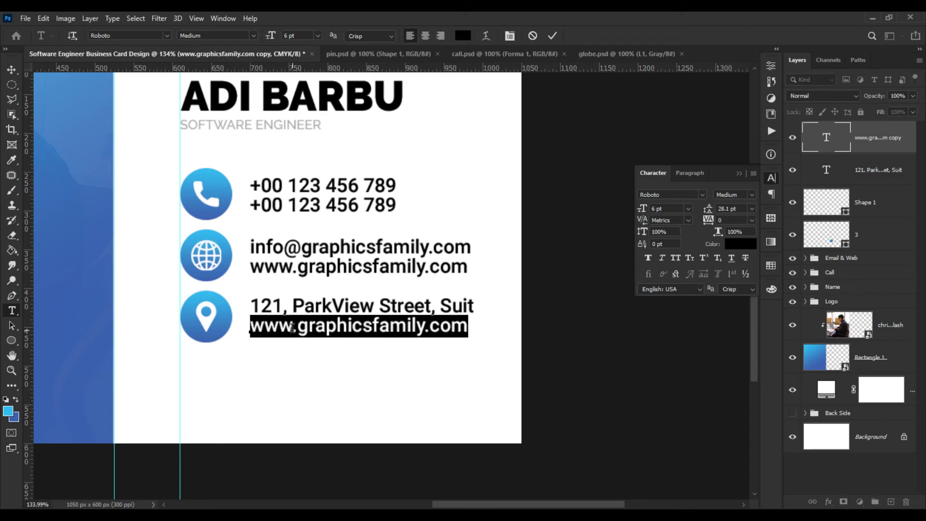
pyautogui.write('91 Cal')
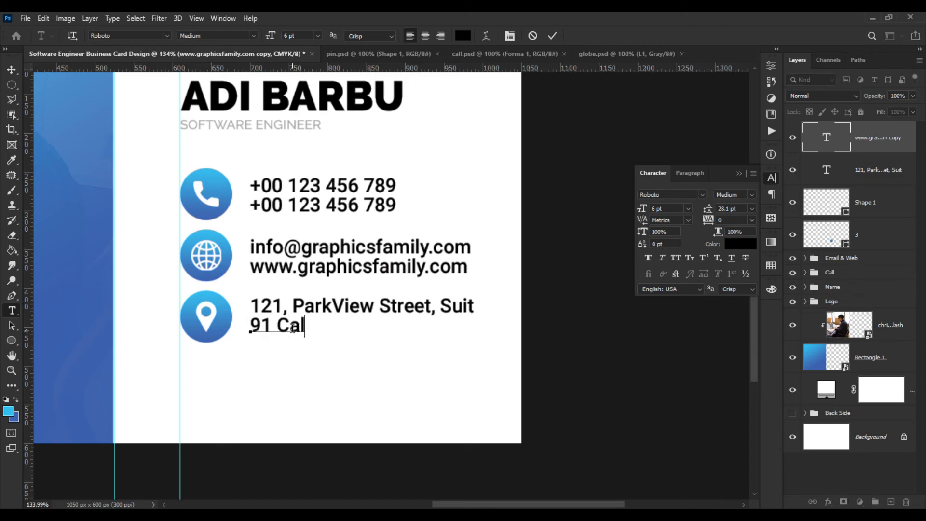
pyautogui.write('igo')
pyautogui.press('BackSpace')
pyautogui.press('BackSpace')
pyautogui.write('for')
pyautogui.write('nia  USA!')
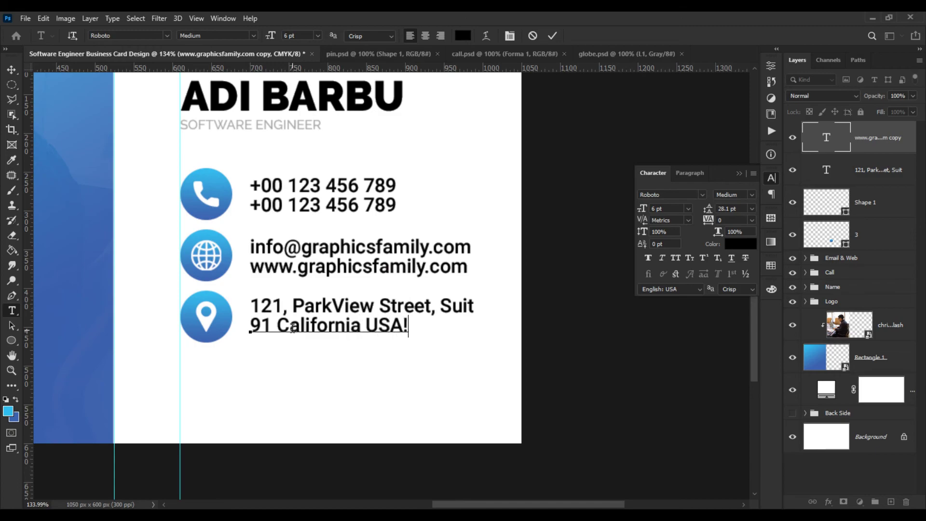
# Group the address text and pin icon layers into a group named Address.
pyautogui.click(11, 70)
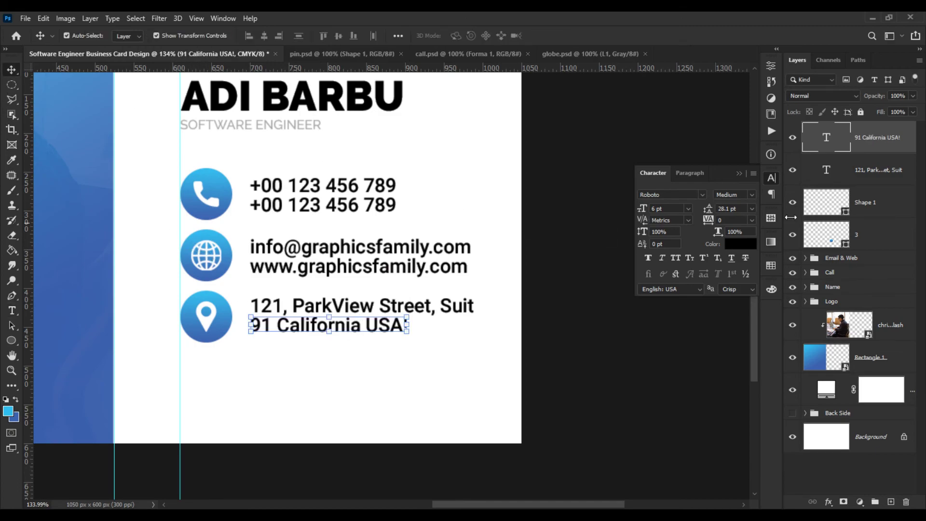
pyautogui.keyDown('shift'); pyautogui.click(872, 238); pyautogui.keyUp('shift')
pyautogui.click(875, 501)
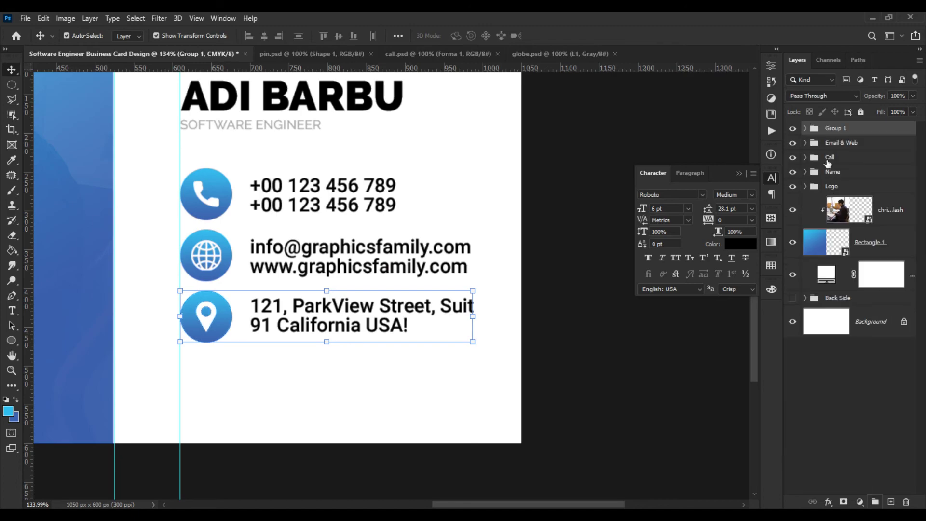
pyautogui.doubleClick(831, 129)
pyautogui.write('a')
pyautogui.write('s')
pyautogui.press('Return')
# Add the Call and Name groups to the selection and fit the whole card in view.
pyautogui.keyDown('shift'); pyautogui.click(844, 162); pyautogui.keyUp('shift')
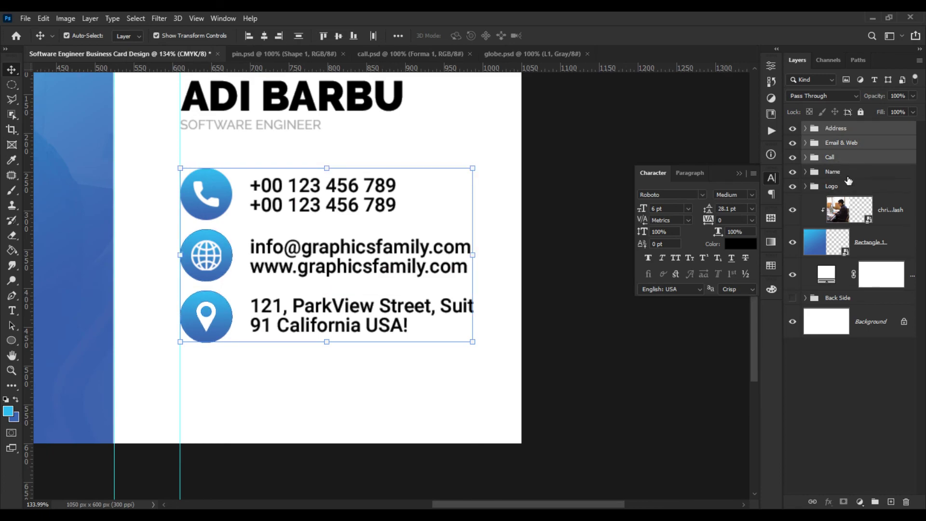
pyautogui.keyDown('shift'); pyautogui.click(845, 174); pyautogui.keyUp('shift')
pyautogui.hotkey('ctrl', '0')
pyautogui.keyDown('alt'); pyautogui.scroll(-3, 487, 183); pyautogui.keyUp('alt')
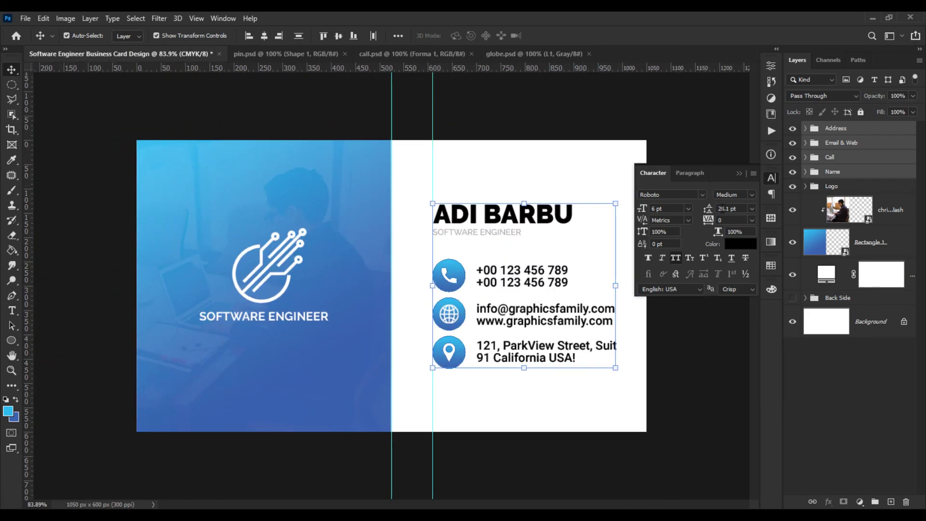
# Close the Character panel and nudge the name and contact block slightly left.
pyautogui.click(705, 187)
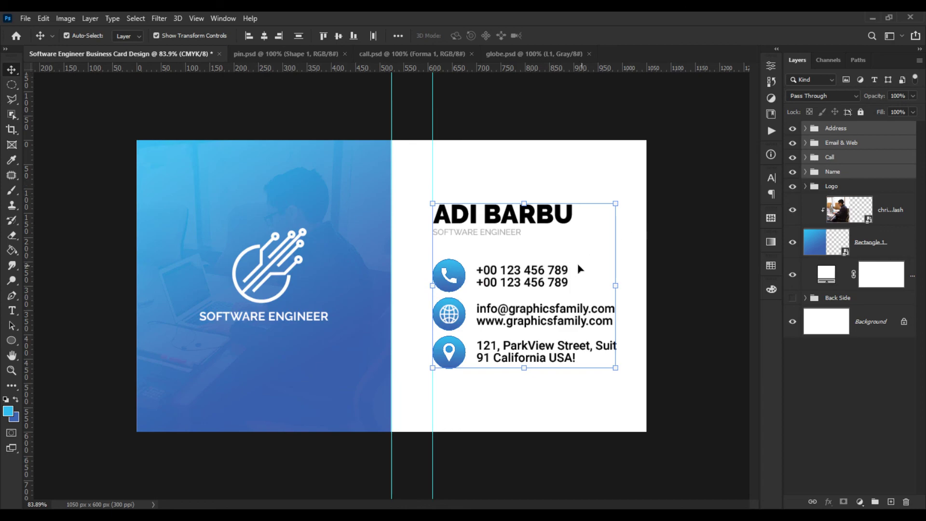
pyautogui.moveTo(550, 274); pyautogui.dragTo(549, 265)
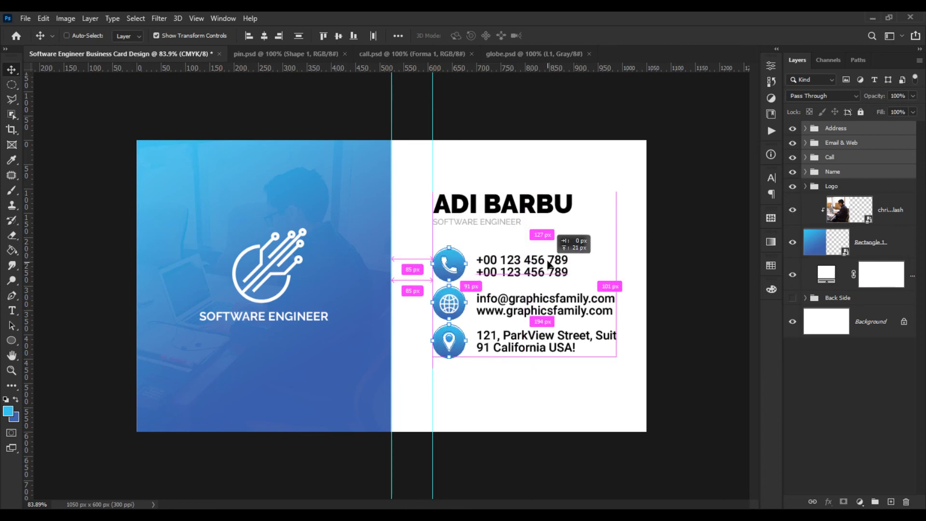
pyautogui.moveTo(548, 265); pyautogui.dragTo(538, 265)
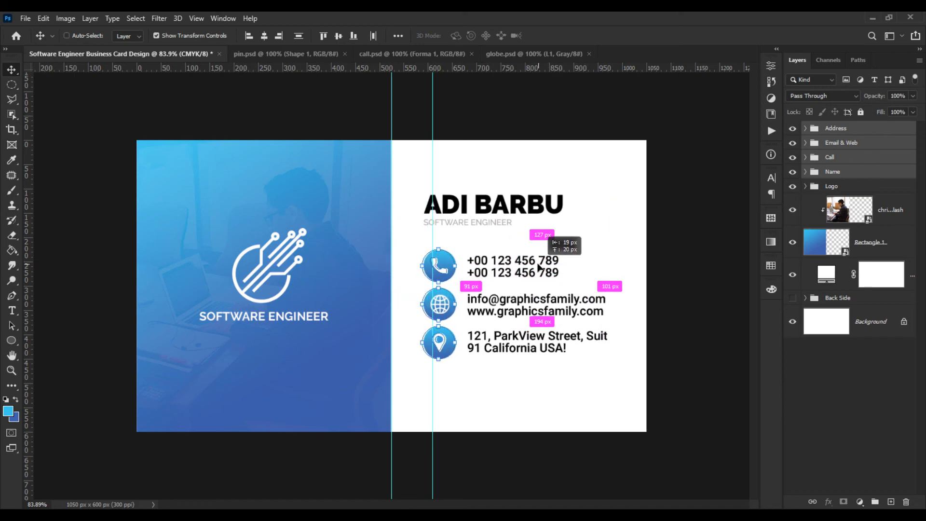
pyautogui.moveTo(538, 266); pyautogui.dragTo(534, 275)
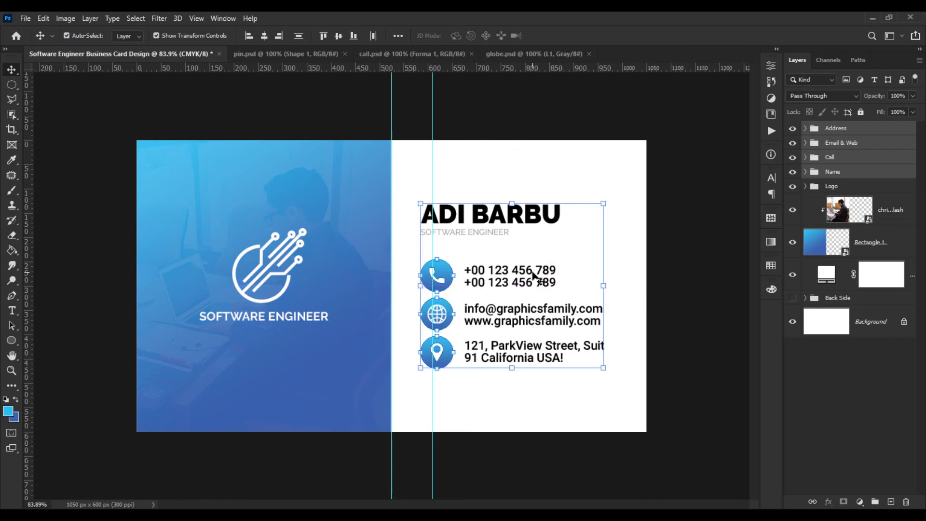
pyautogui.click(682, 260)
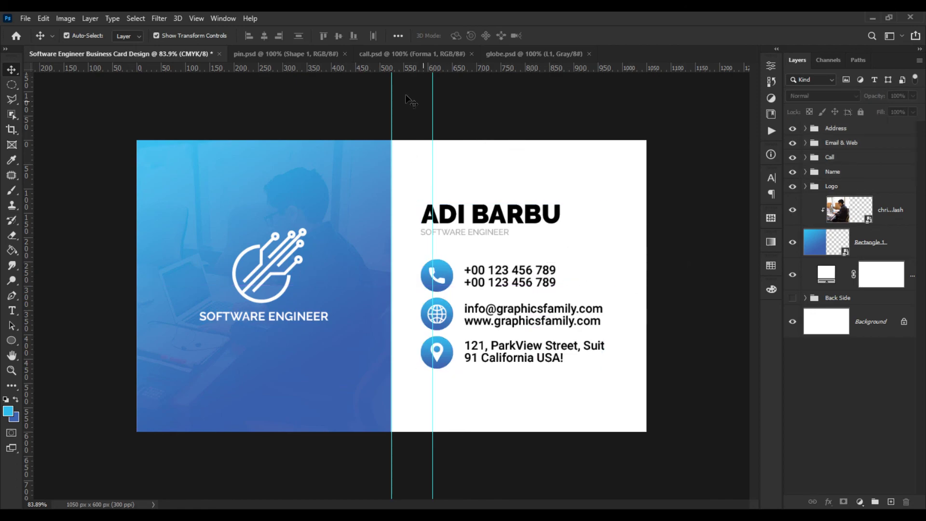
# Clear all guides and select all the front-side layers.
pyautogui.click(198, 22)
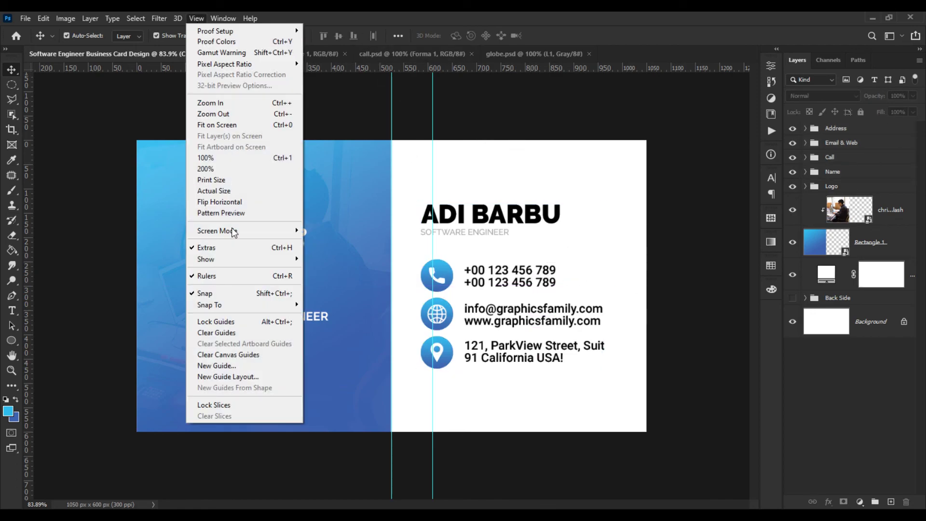
pyautogui.click(227, 332)
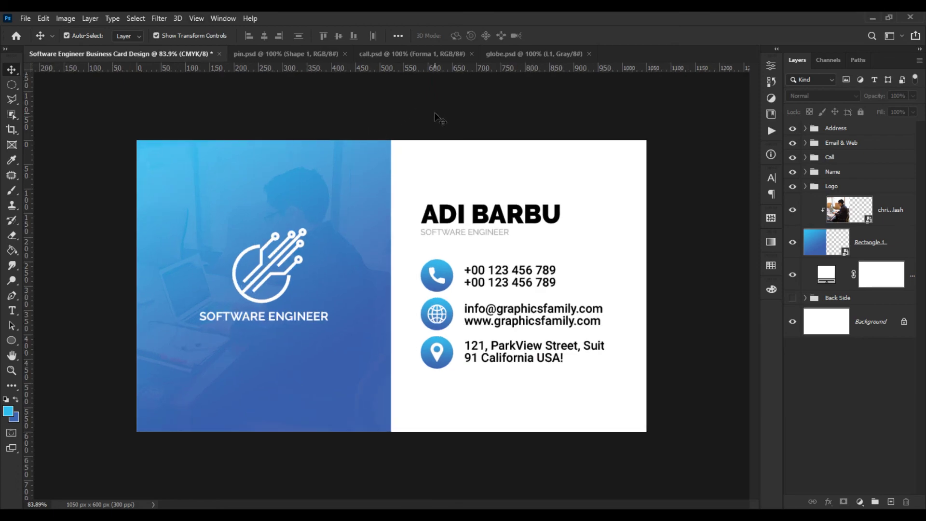
pyautogui.click(854, 132)
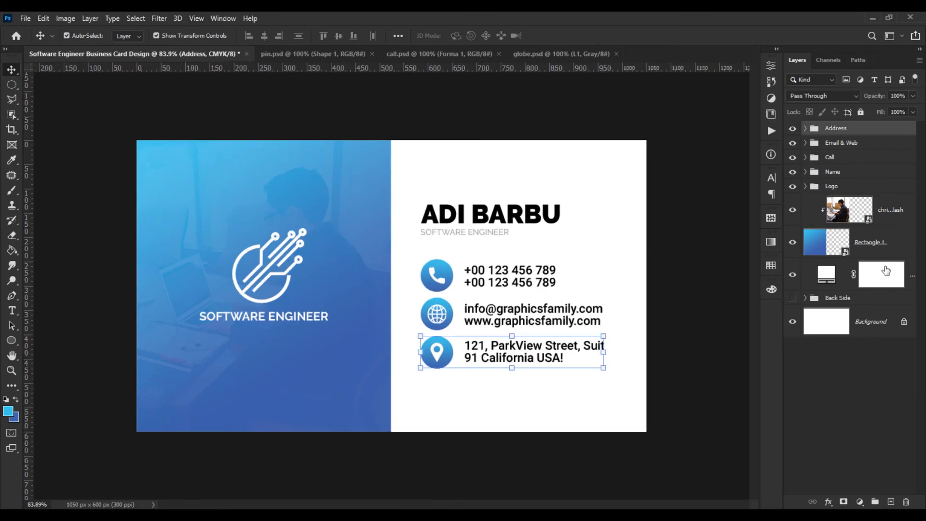
pyautogui.keyDown('shift'); pyautogui.click(896, 274); pyautogui.keyUp('shift')
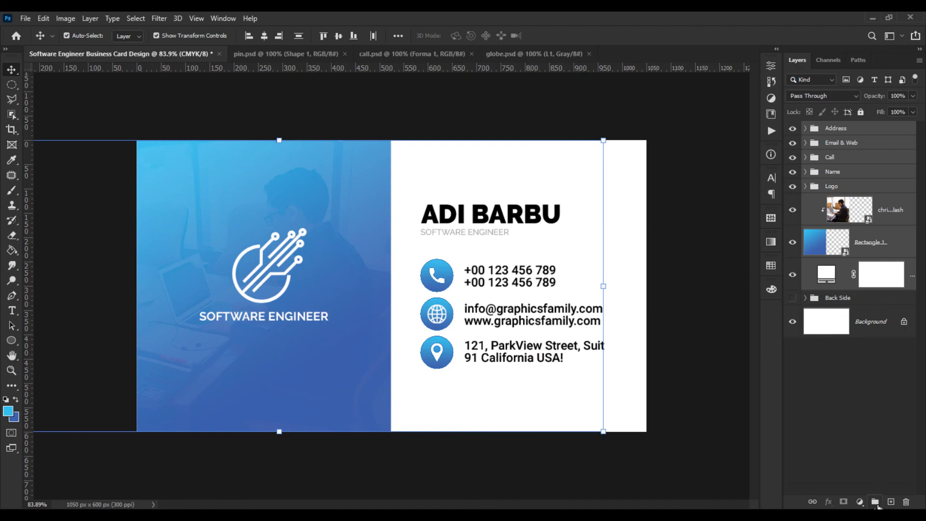
# Group the selected front-side layers into a group named Front Side.
pyautogui.click(875, 502)
pyautogui.doubleClick(838, 128)
pyautogui.write('Front Sid')
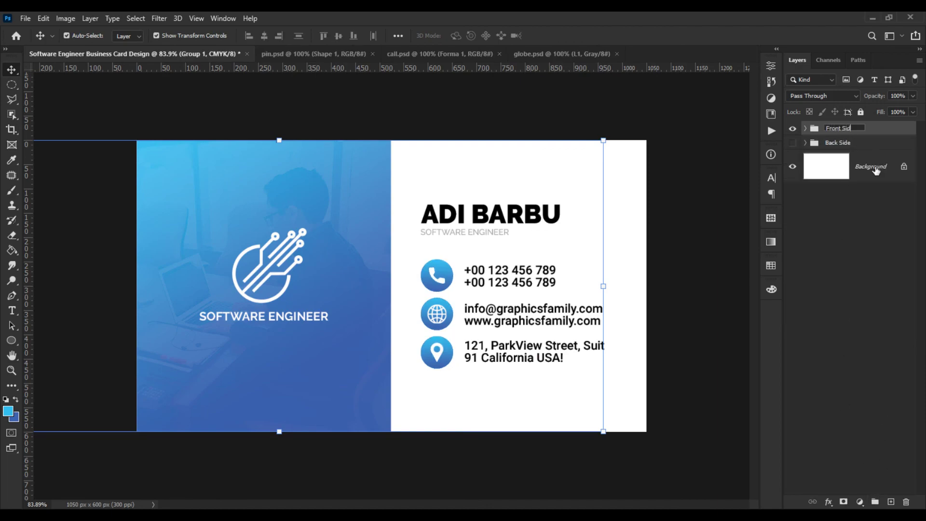
pyautogui.write('e')
pyautogui.press('Return')
# Toggle the Front Side visibility to preview the back and front of the card.
pyautogui.click(794, 130)
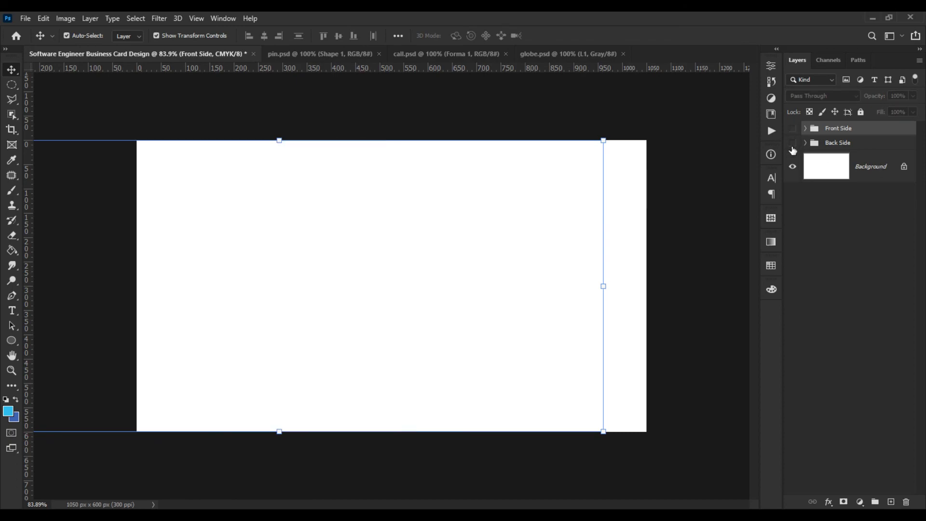
pyautogui.click(733, 241)
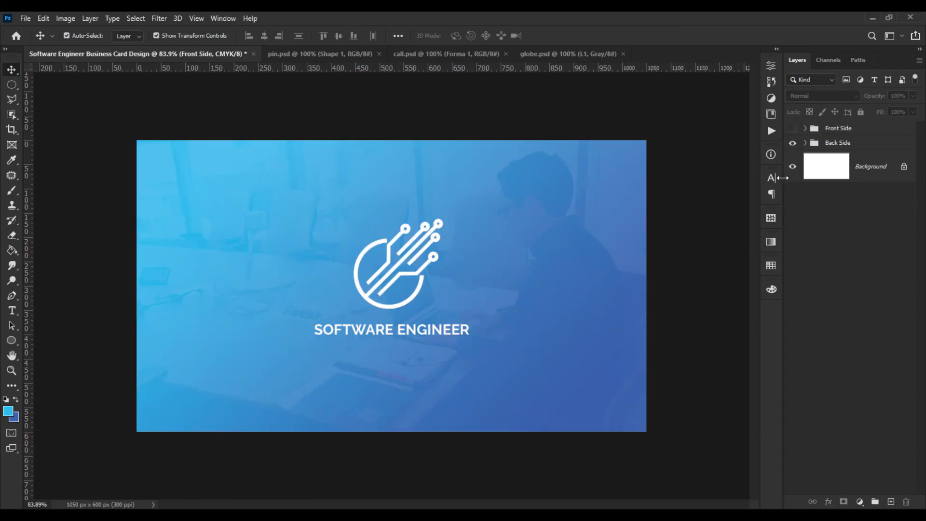
pyautogui.click(792, 129)
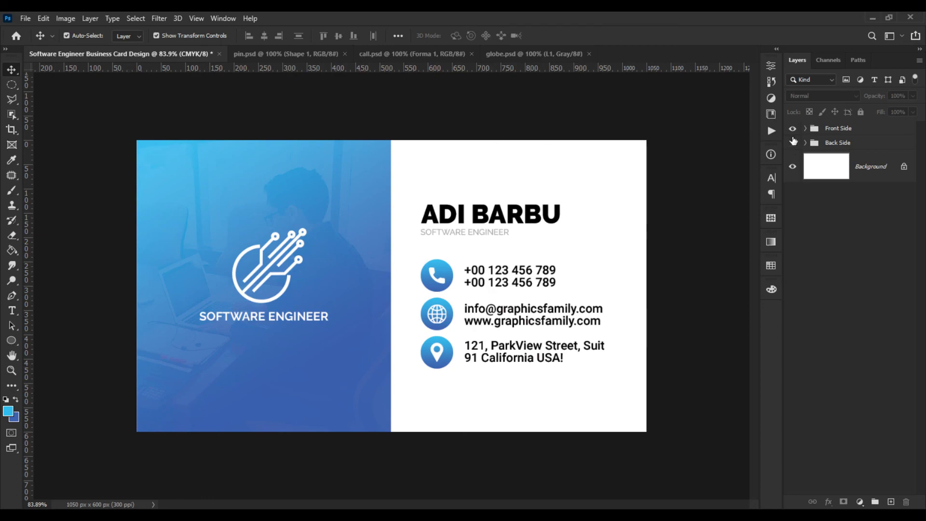
pyautogui.click(792, 144)
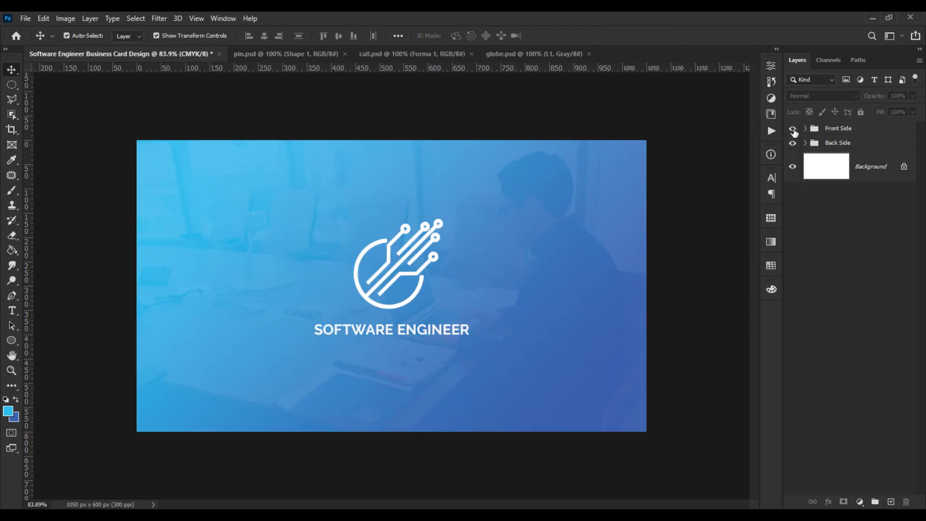
pyautogui.click(793, 129)
pyautogui.click(793, 129)
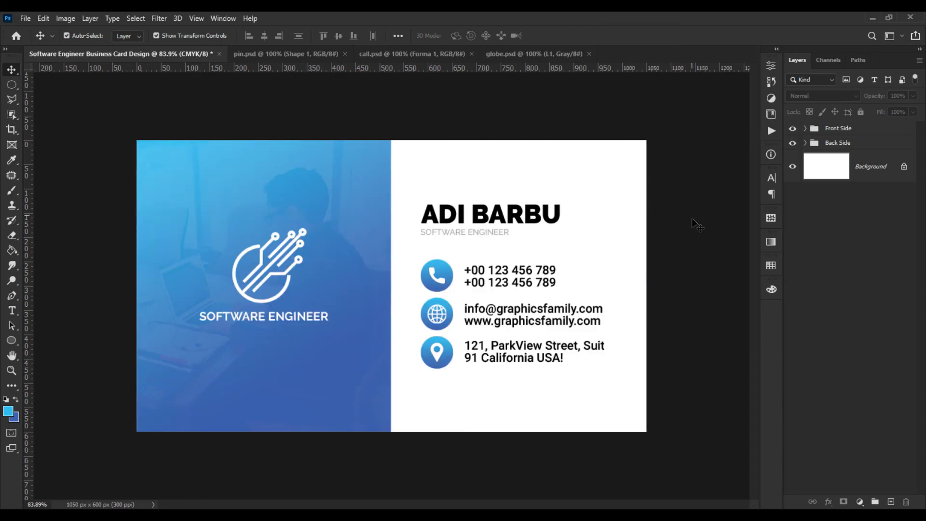